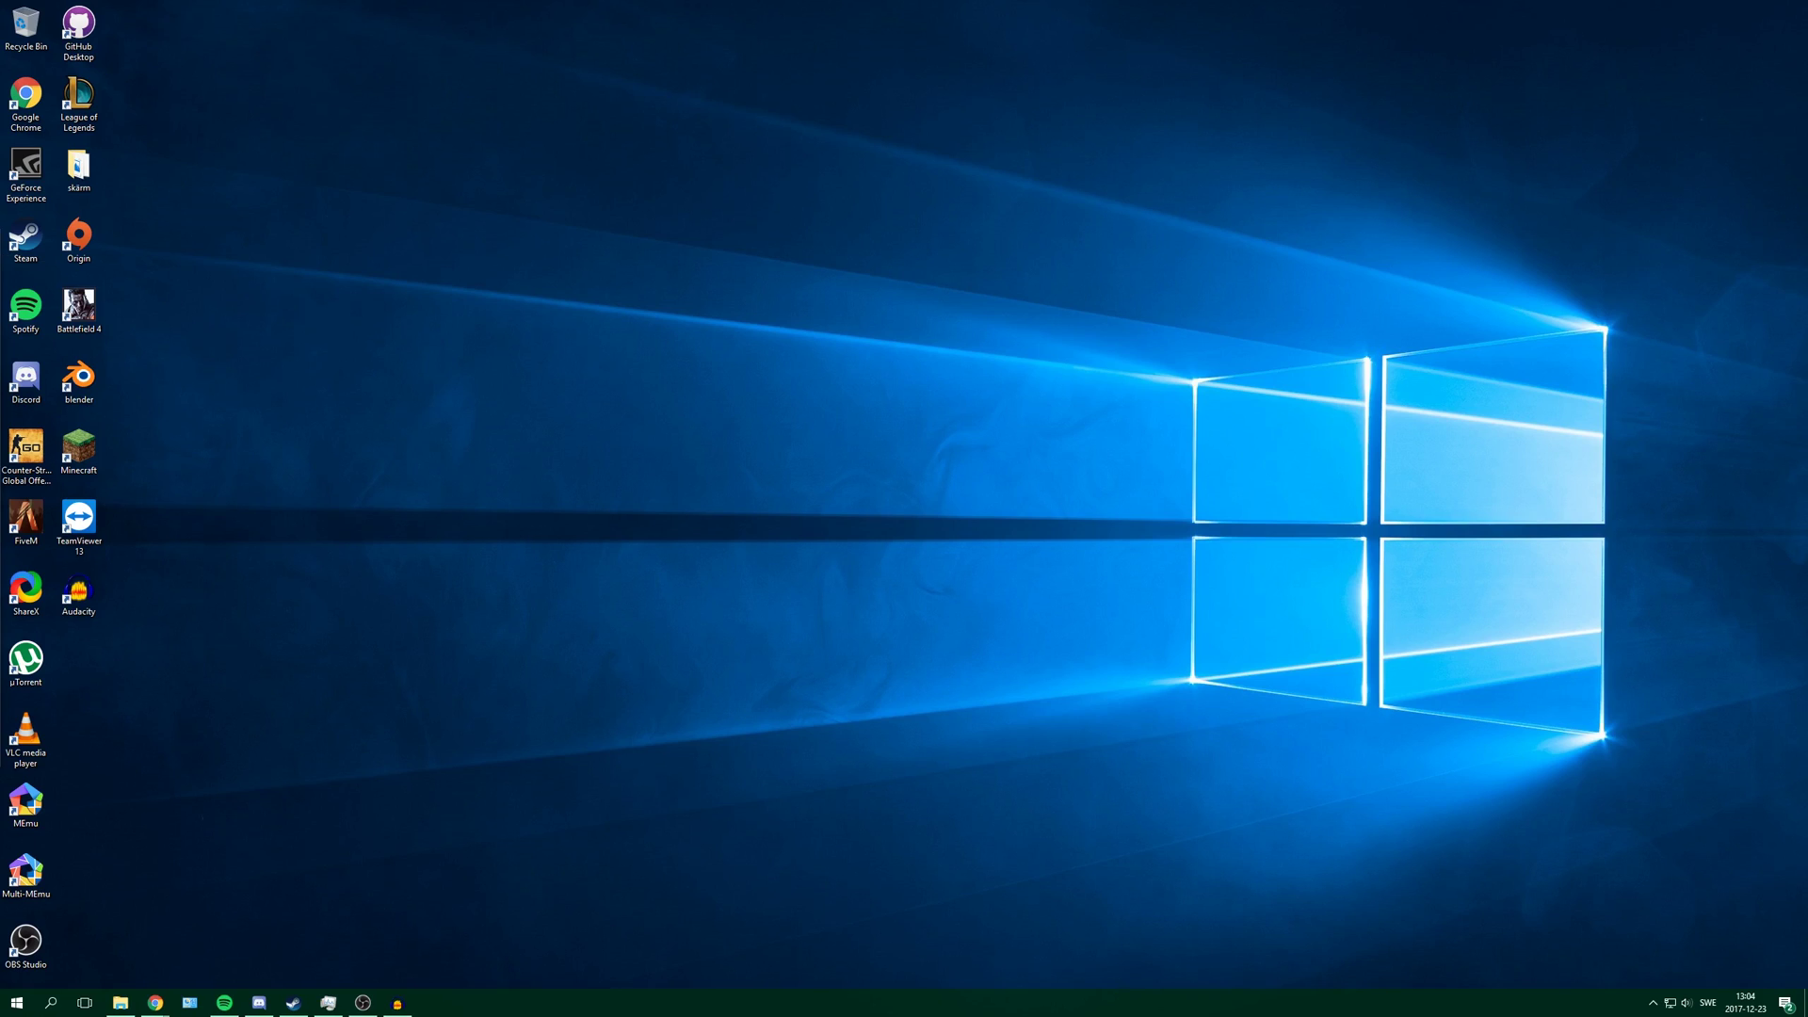
{"action": "left_click", "coordinate": [156, 1002]}
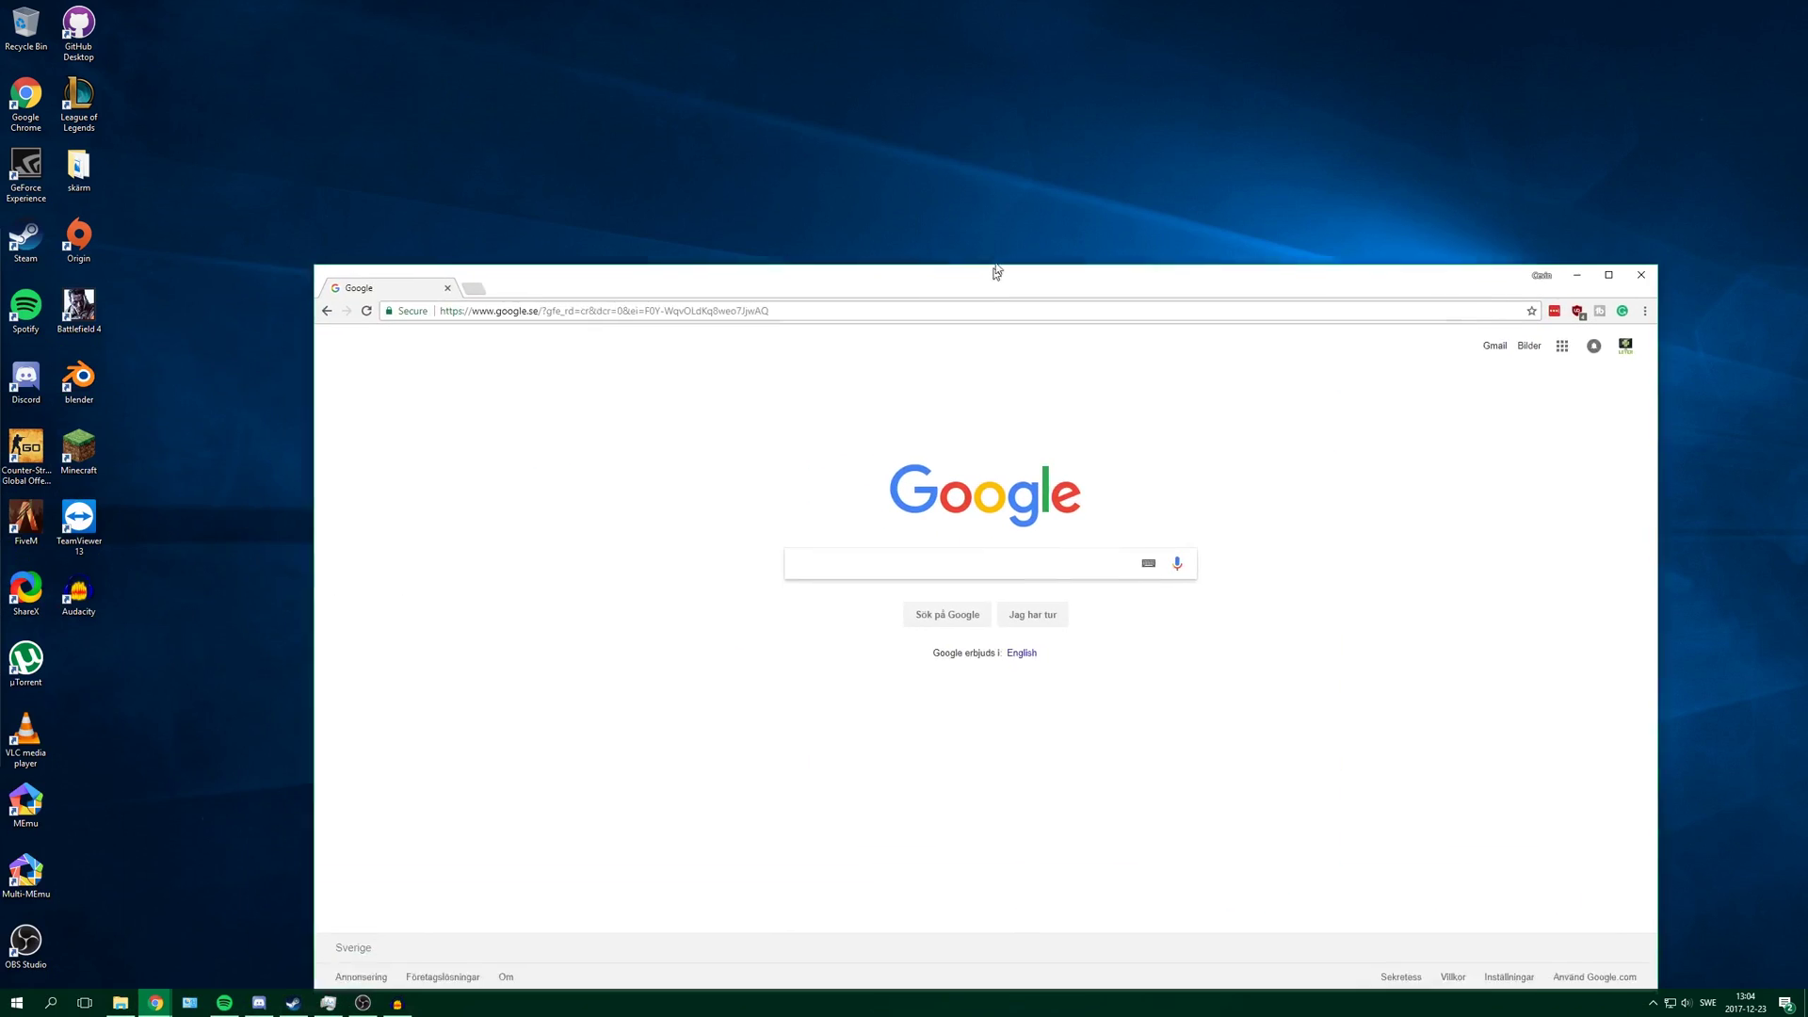
{"action": "double_click", "coordinate": [996, 264]}
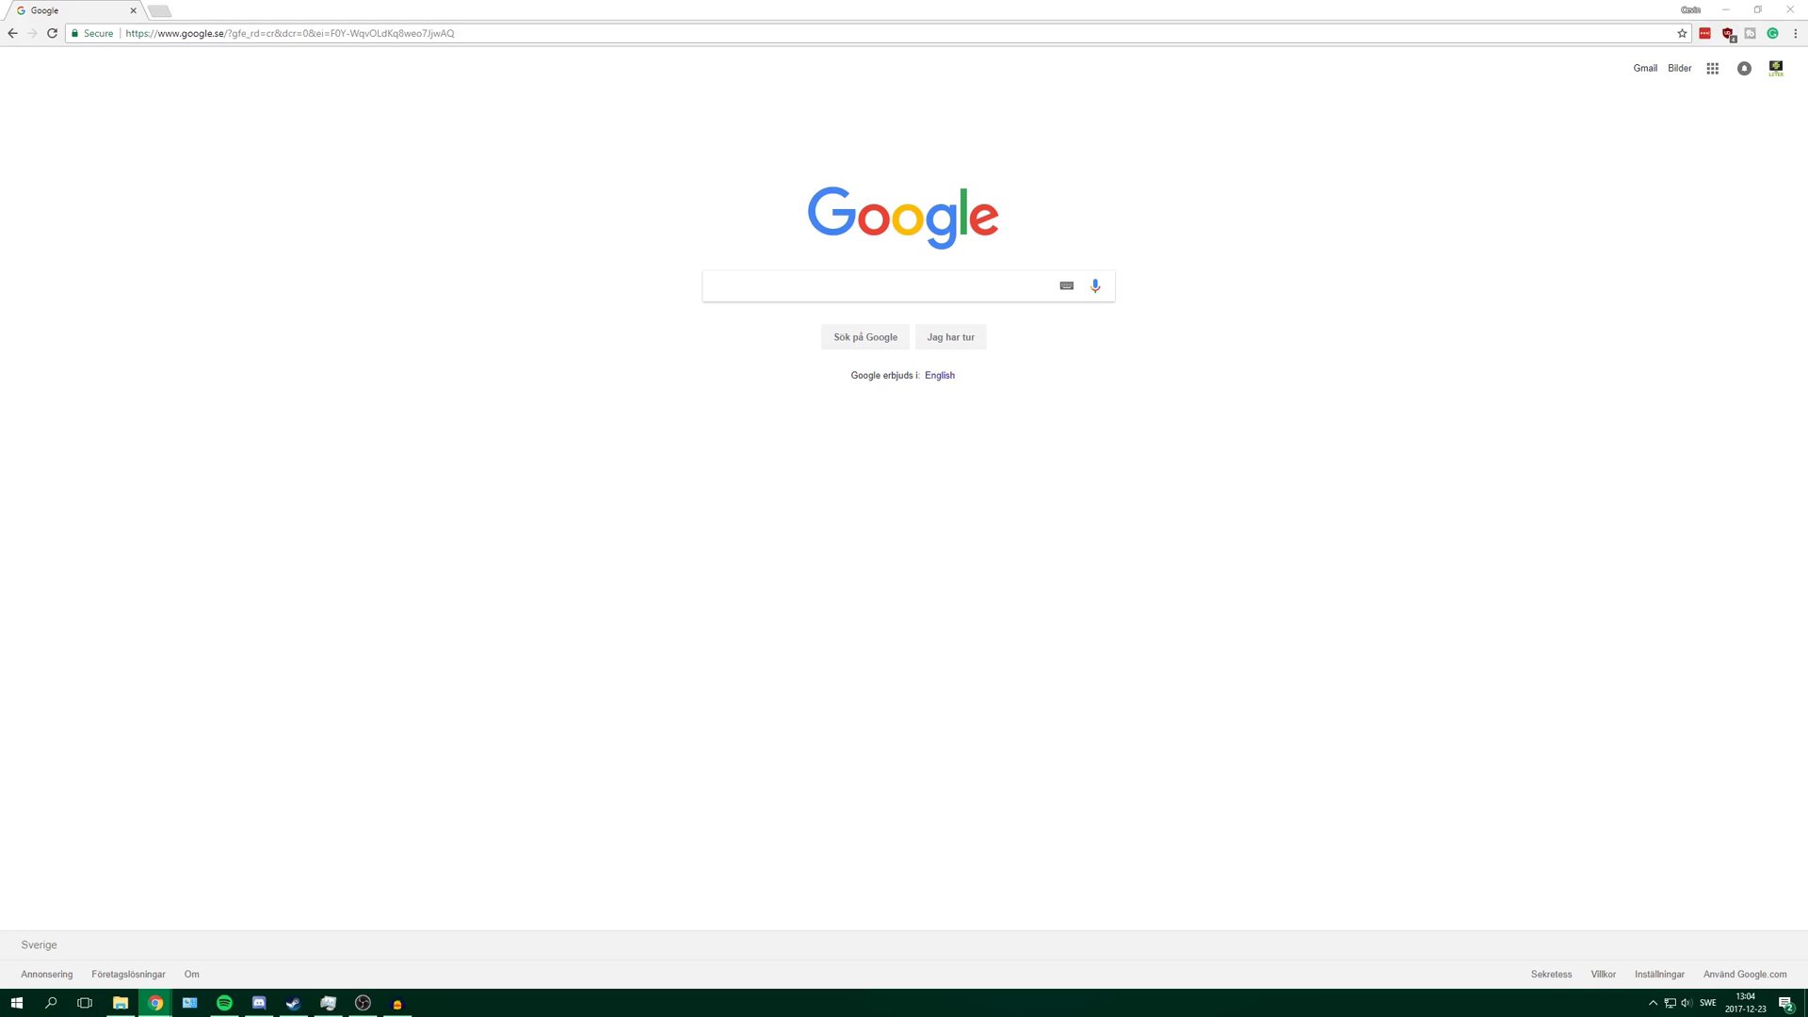
{"action": "left_click", "coordinate": [412, 33]}
{"action": "type", "text": "http://leyer.download/9928339/gtmp"}
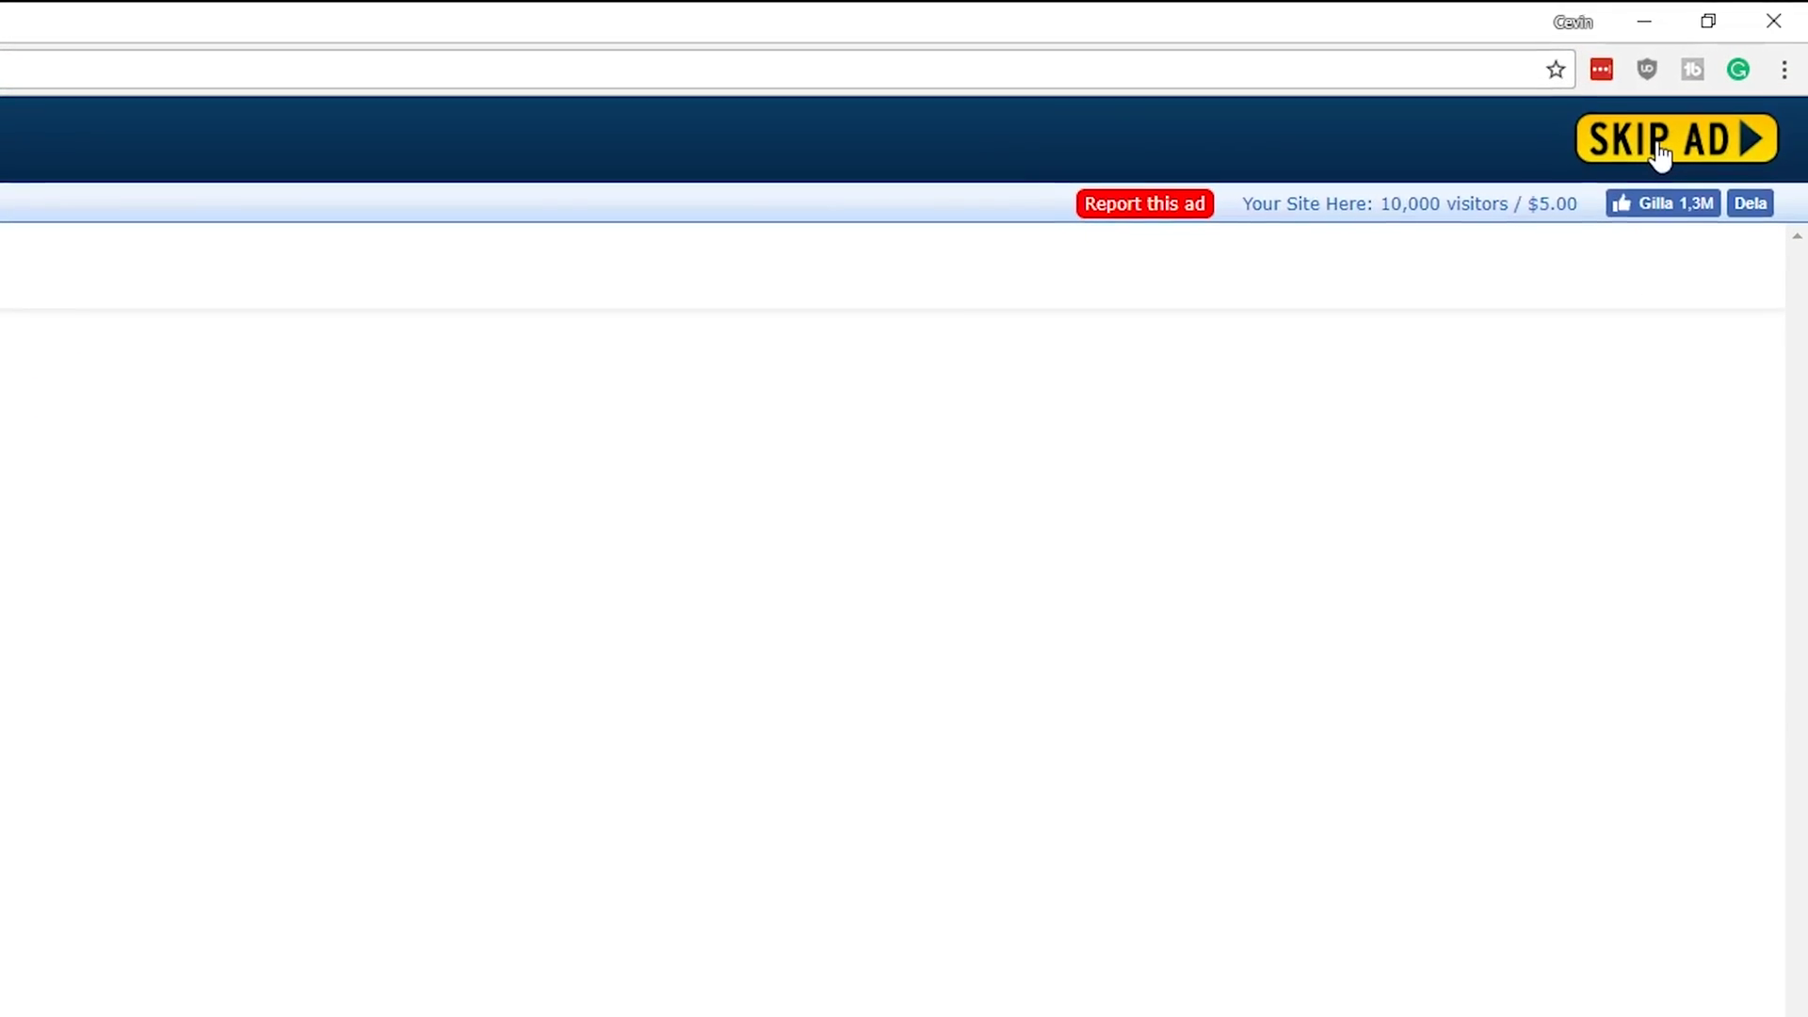
{"action": "left_click", "coordinate": [1670, 142]}
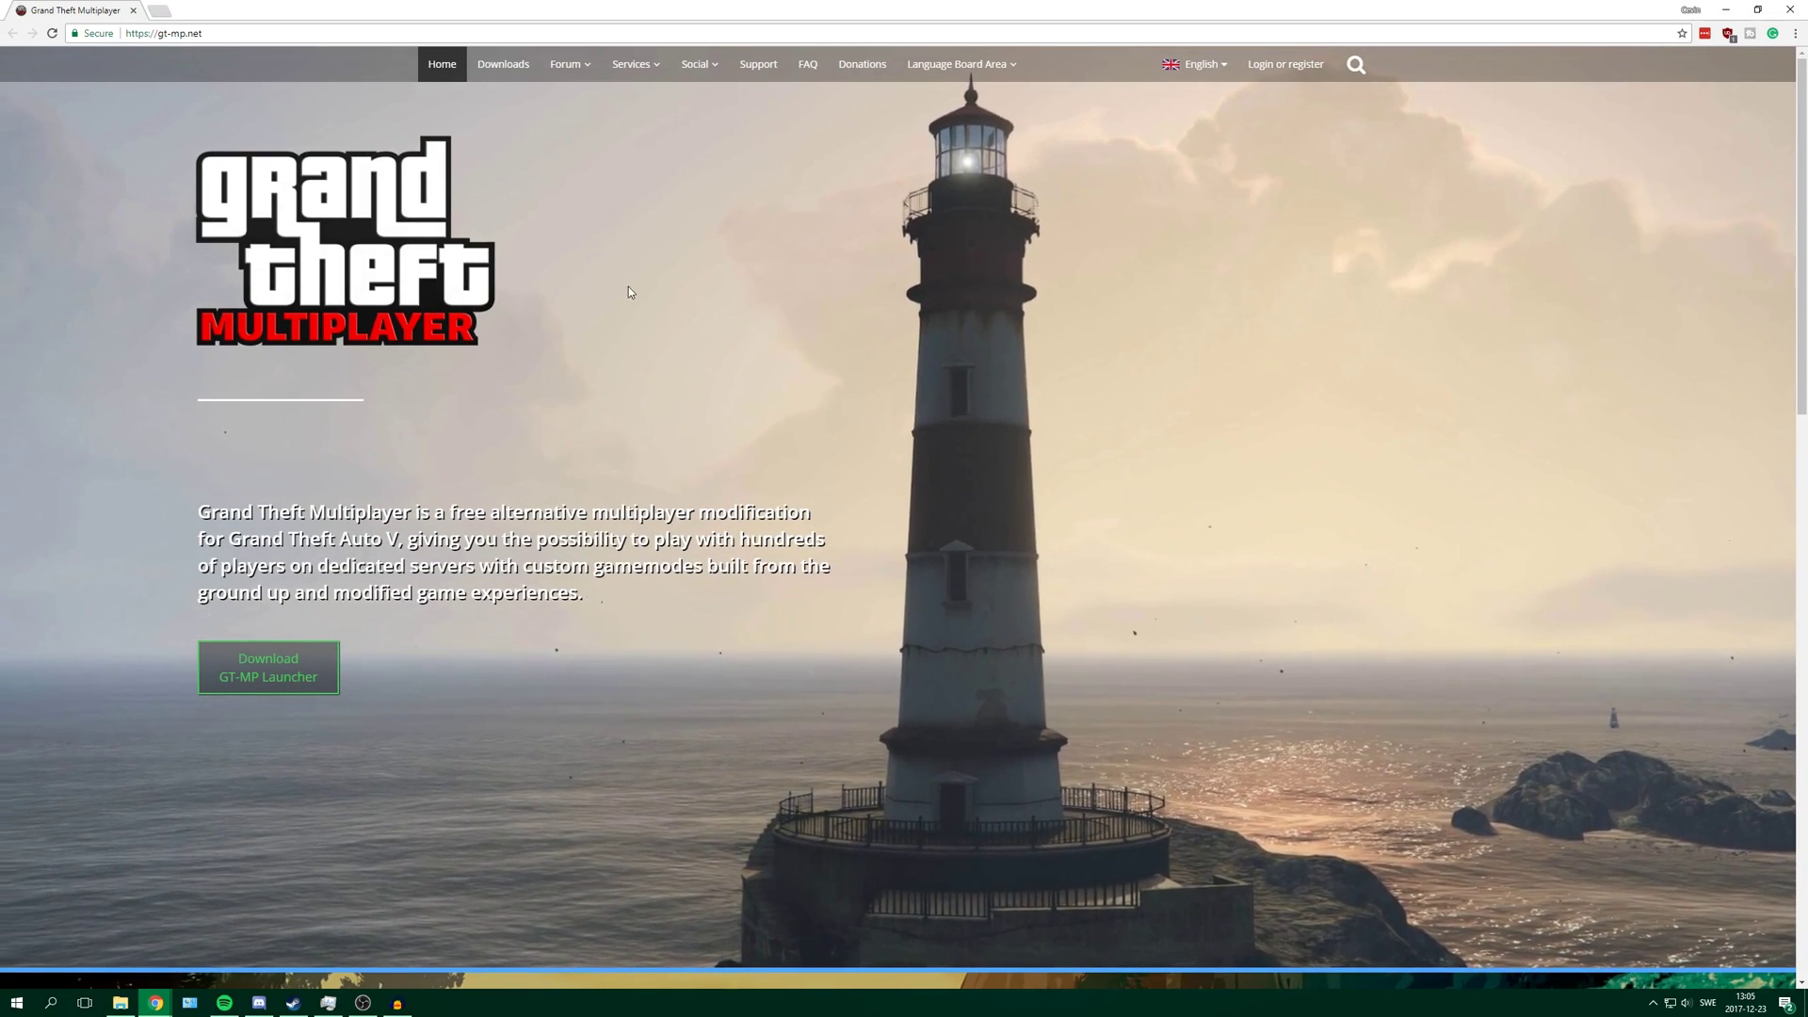
- Download GT-MP-Server.zip from the Grand Theft Multiplayer downloads page, open the archive and close the browser
{"action": "left_click", "coordinate": [512, 68]}
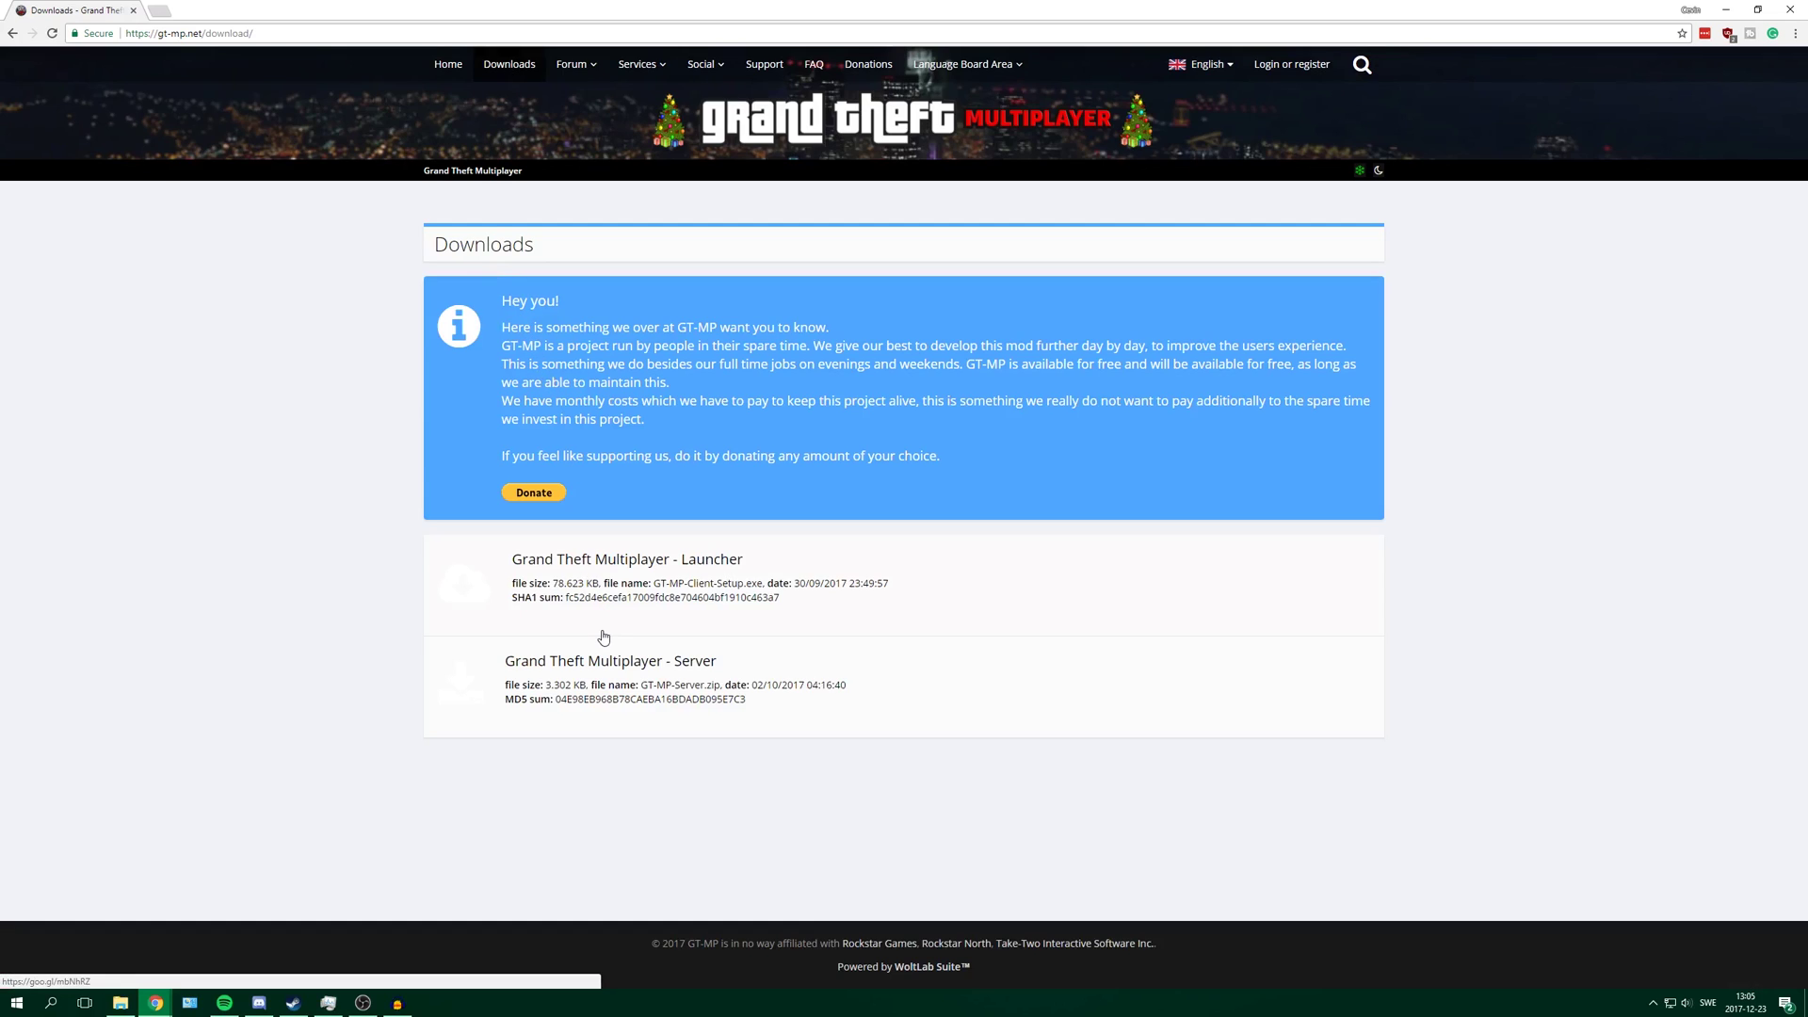
{"action": "left_click", "coordinate": [612, 681]}
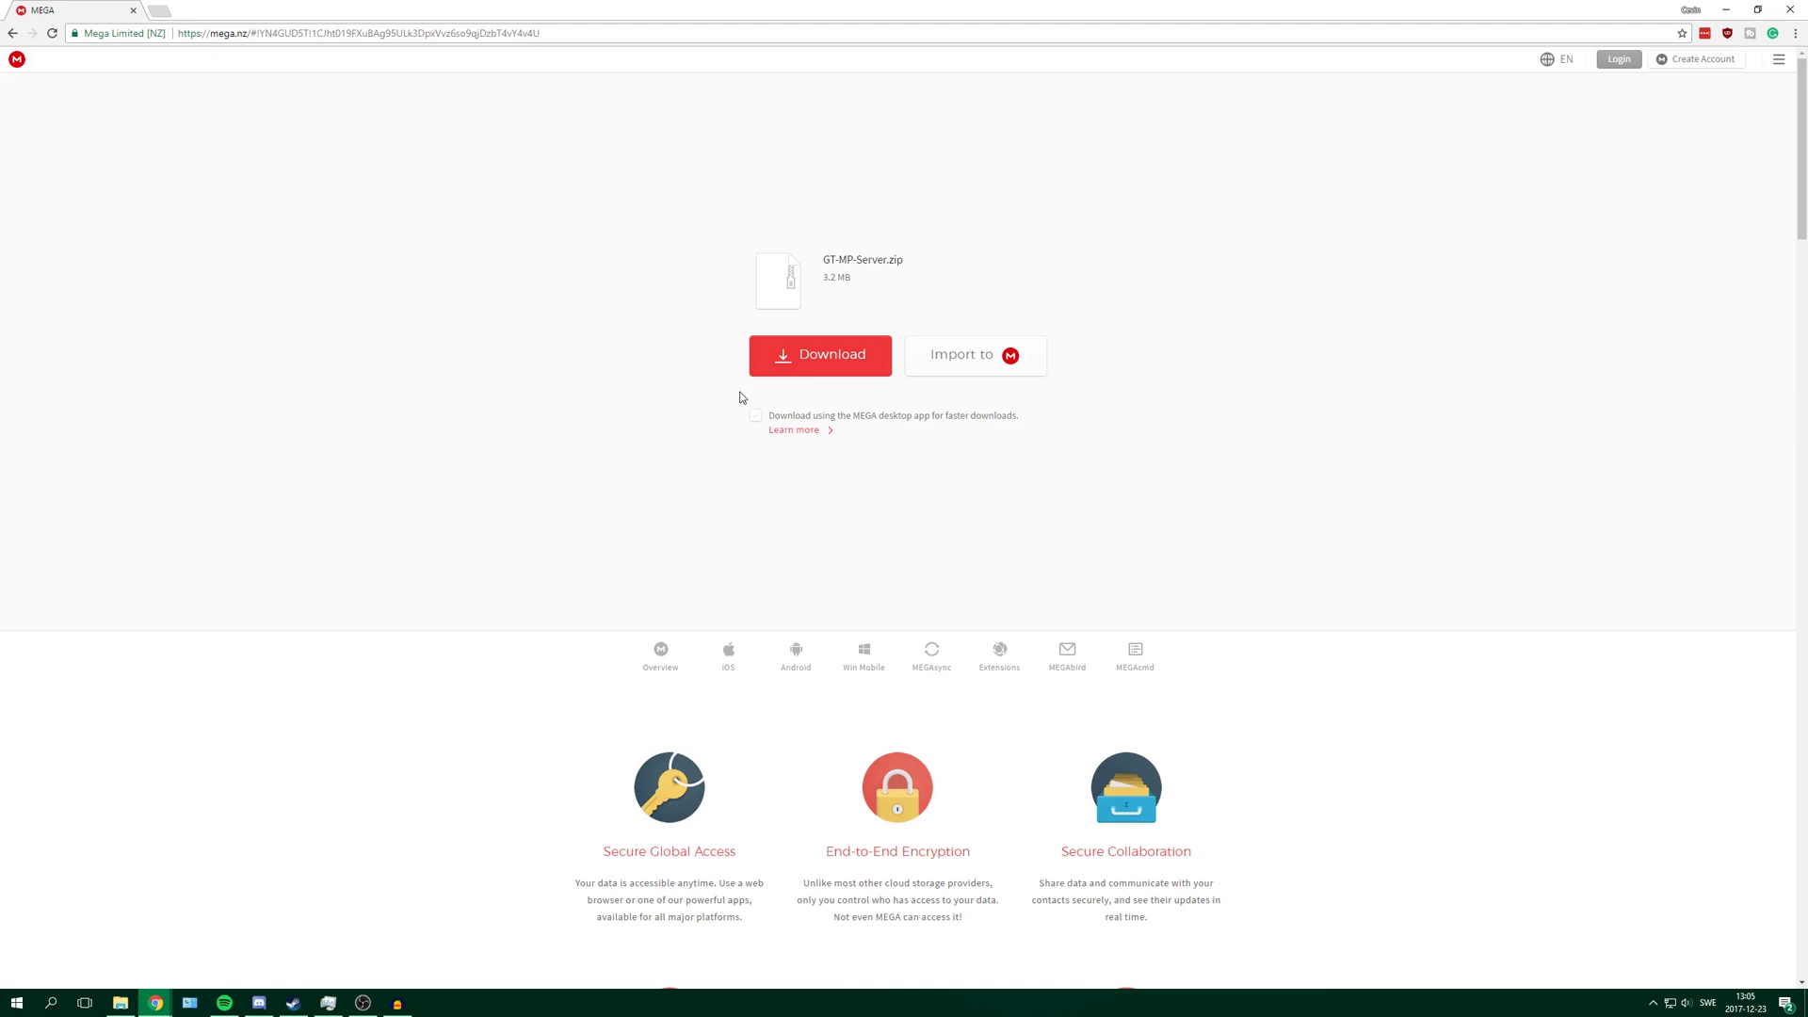
{"action": "left_click", "coordinate": [806, 360]}
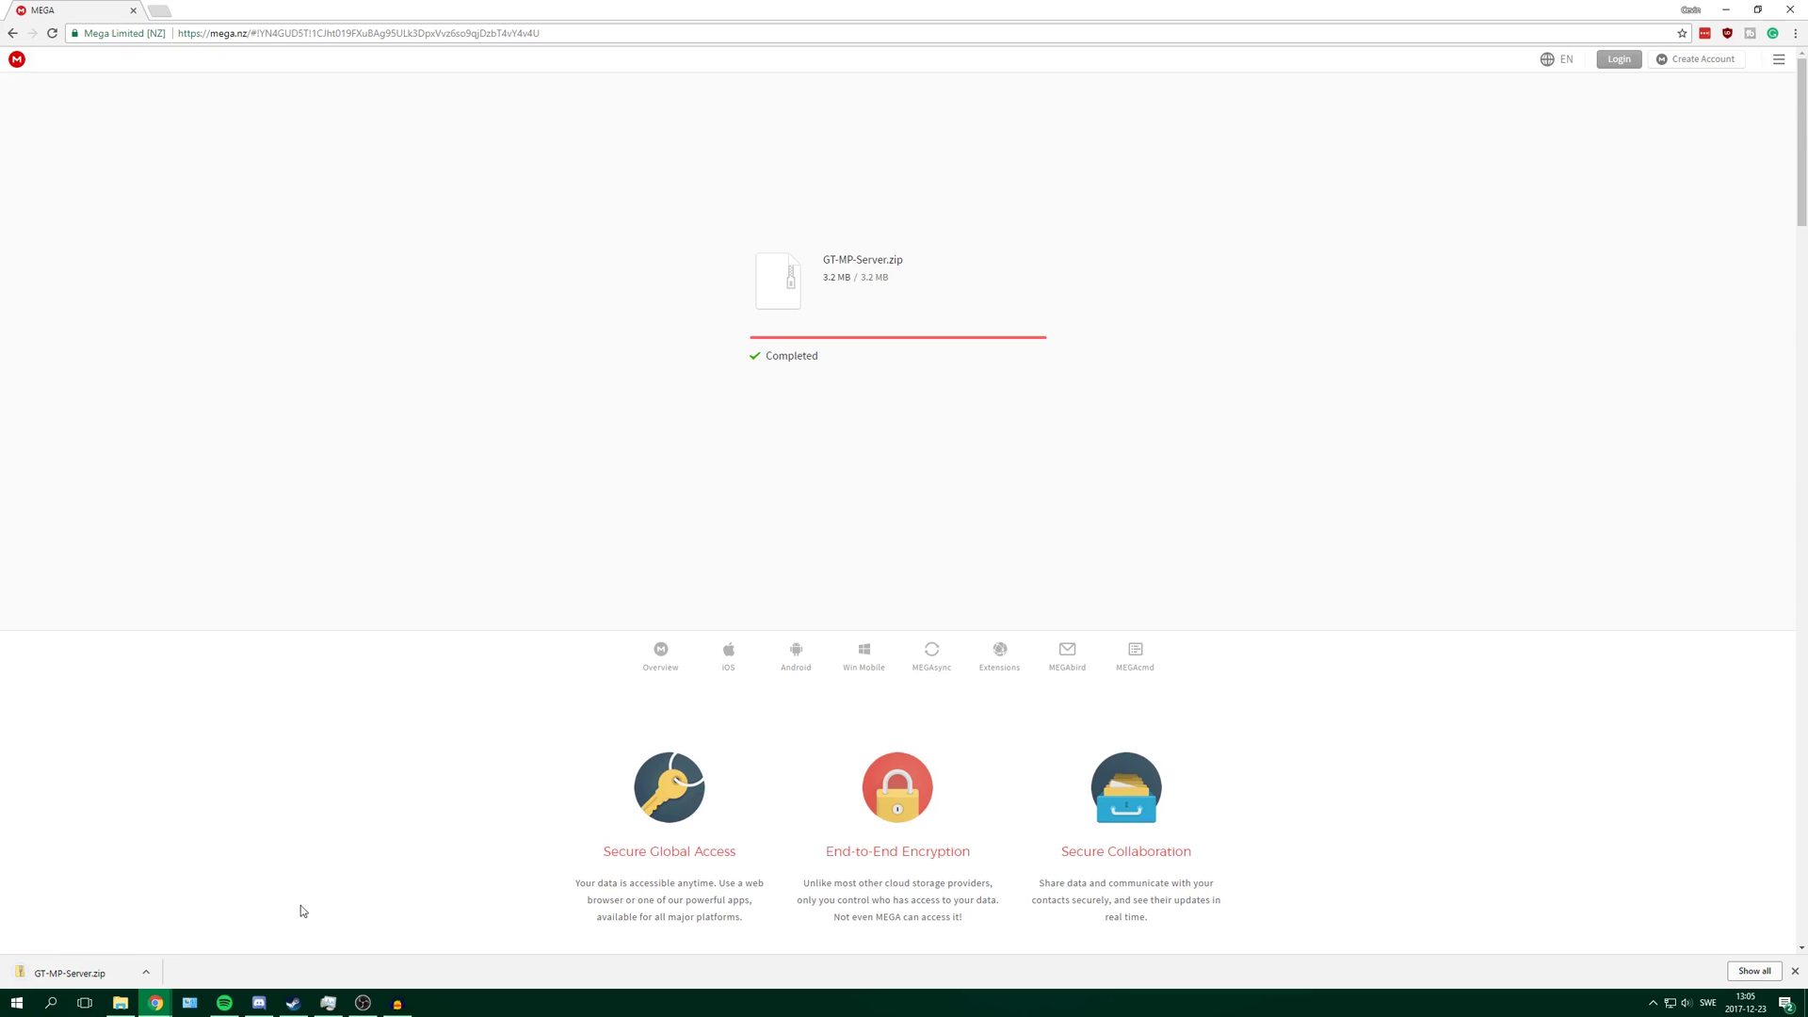
{"action": "left_click", "coordinate": [99, 973]}
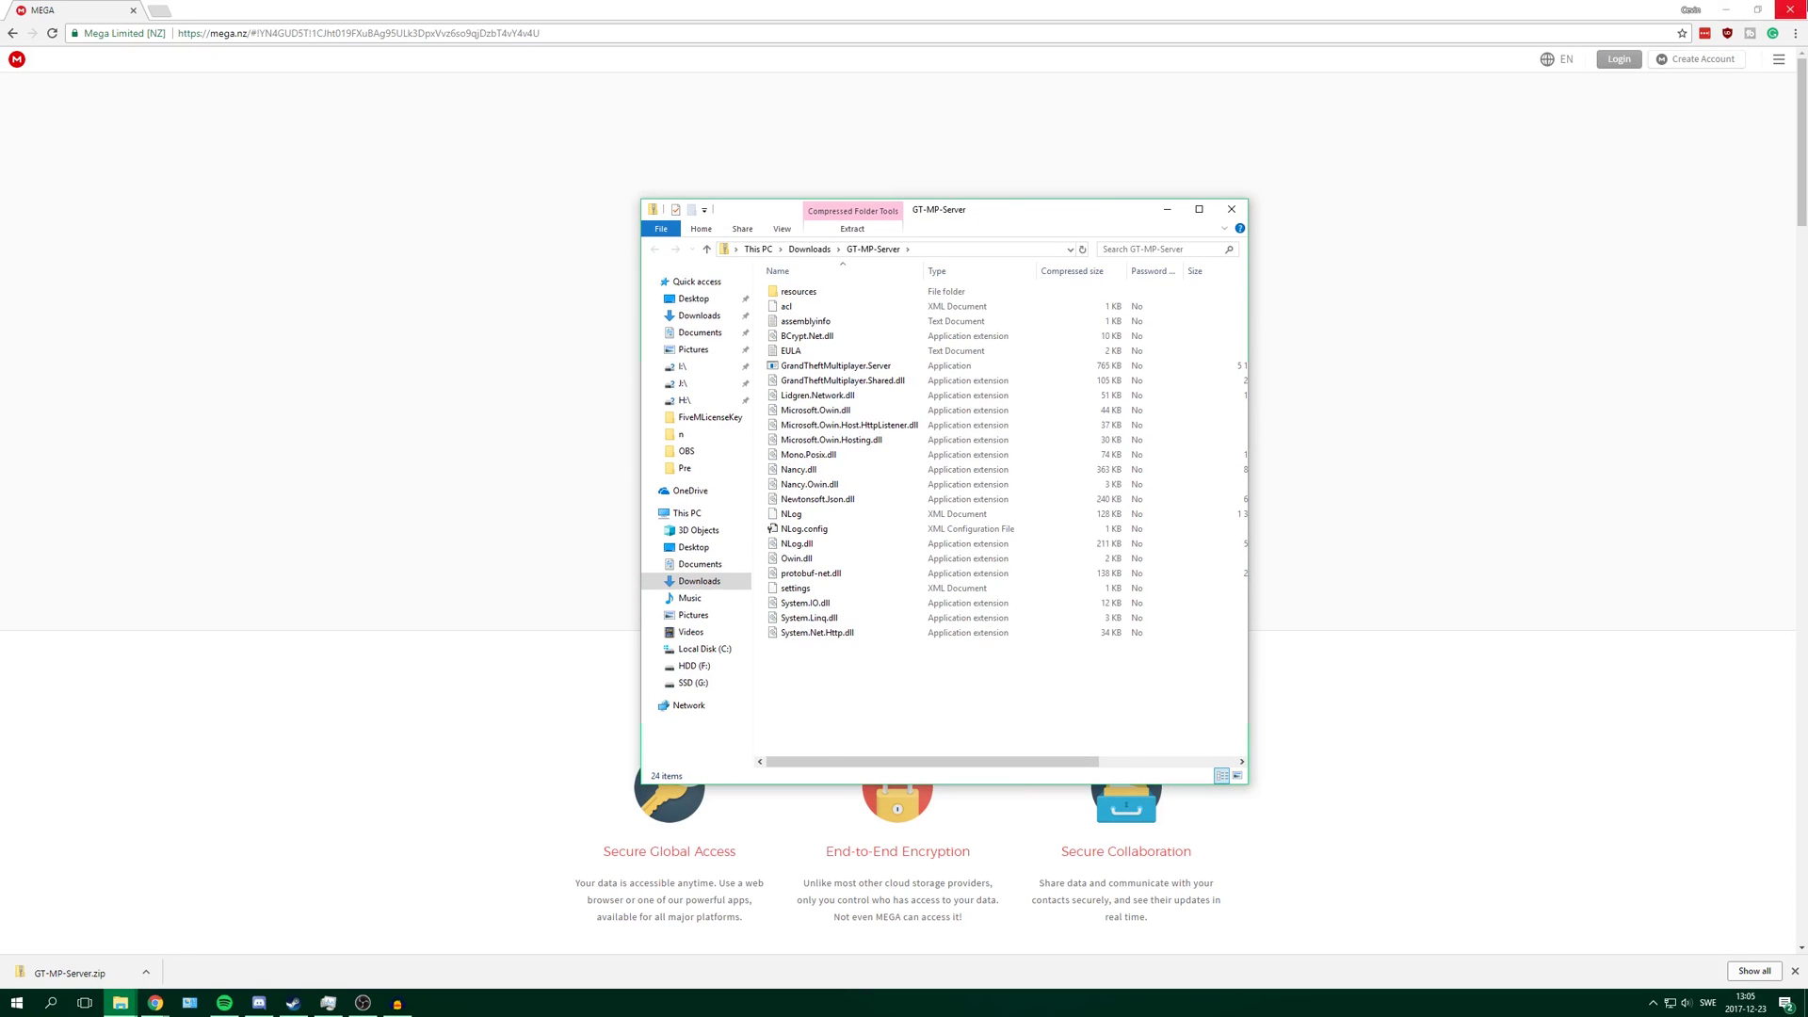
{"action": "left_click", "coordinate": [1790, 10]}
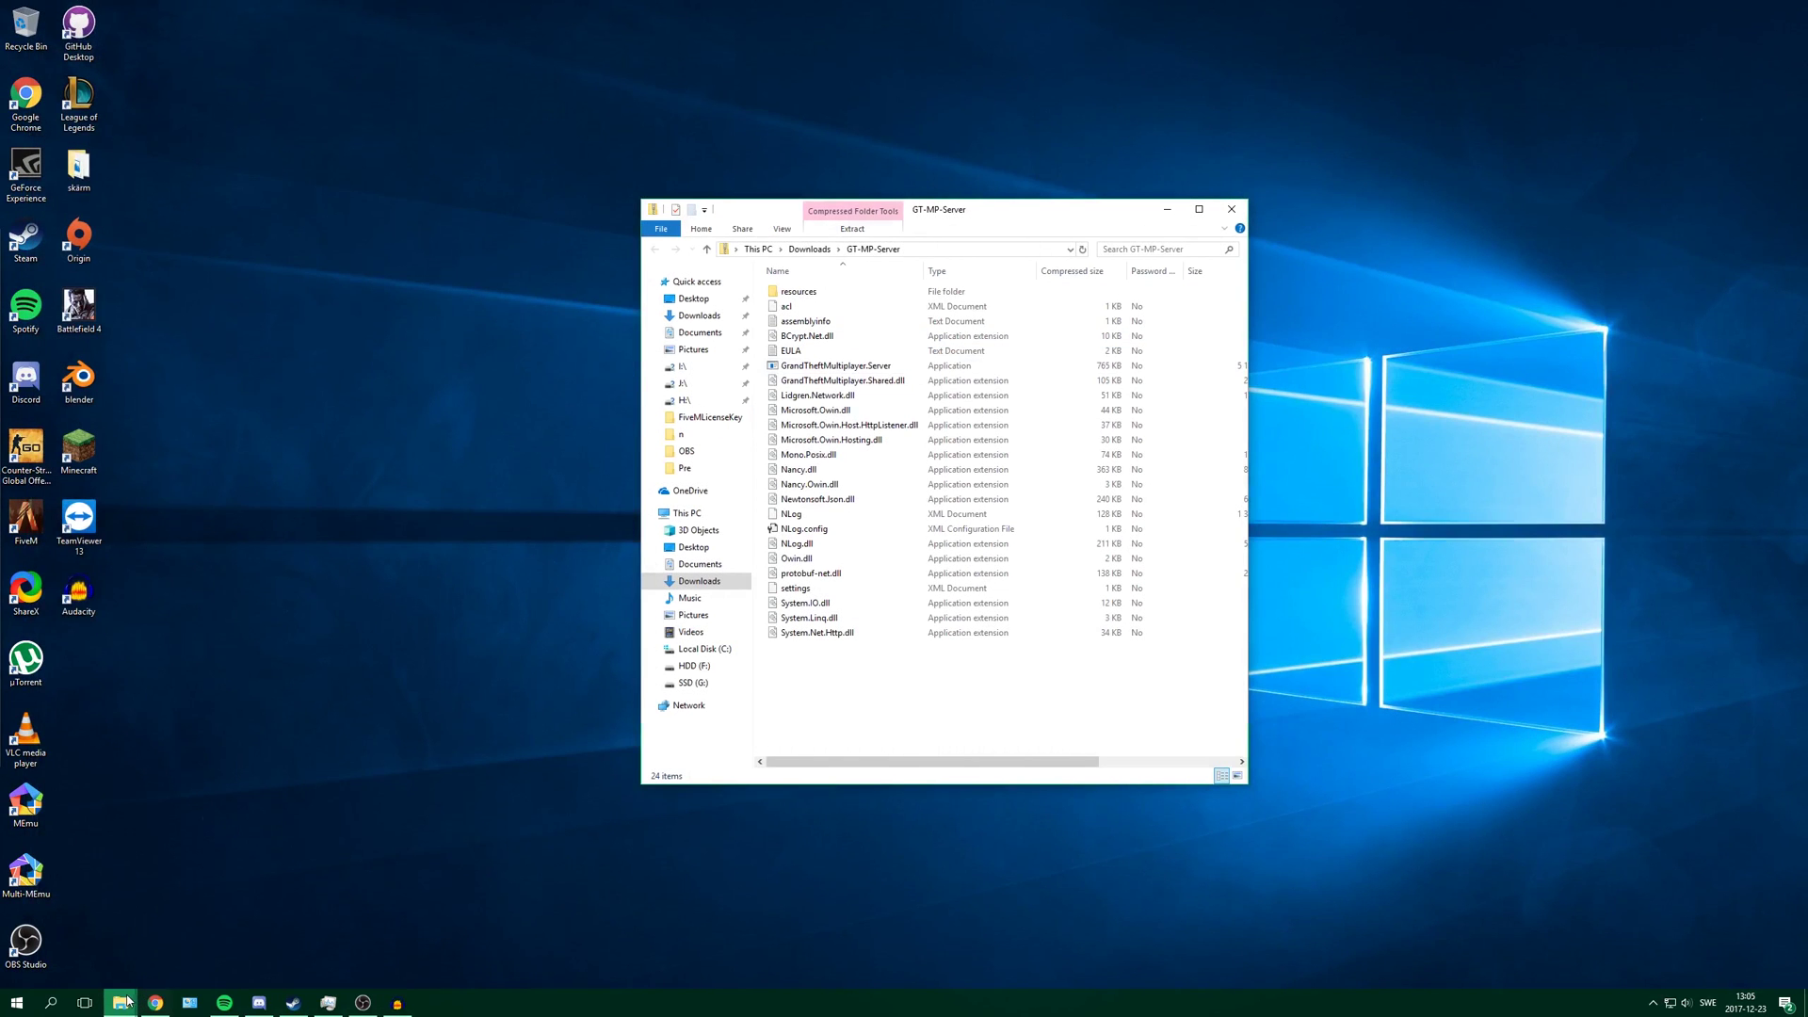
- Bring up the HDD (F:) folder window and arrange it beside the GT-MP-Server archive window
{"action": "mouse_move", "coordinate": [121, 1002]}
{"action": "left_click", "coordinate": [396, 400]}
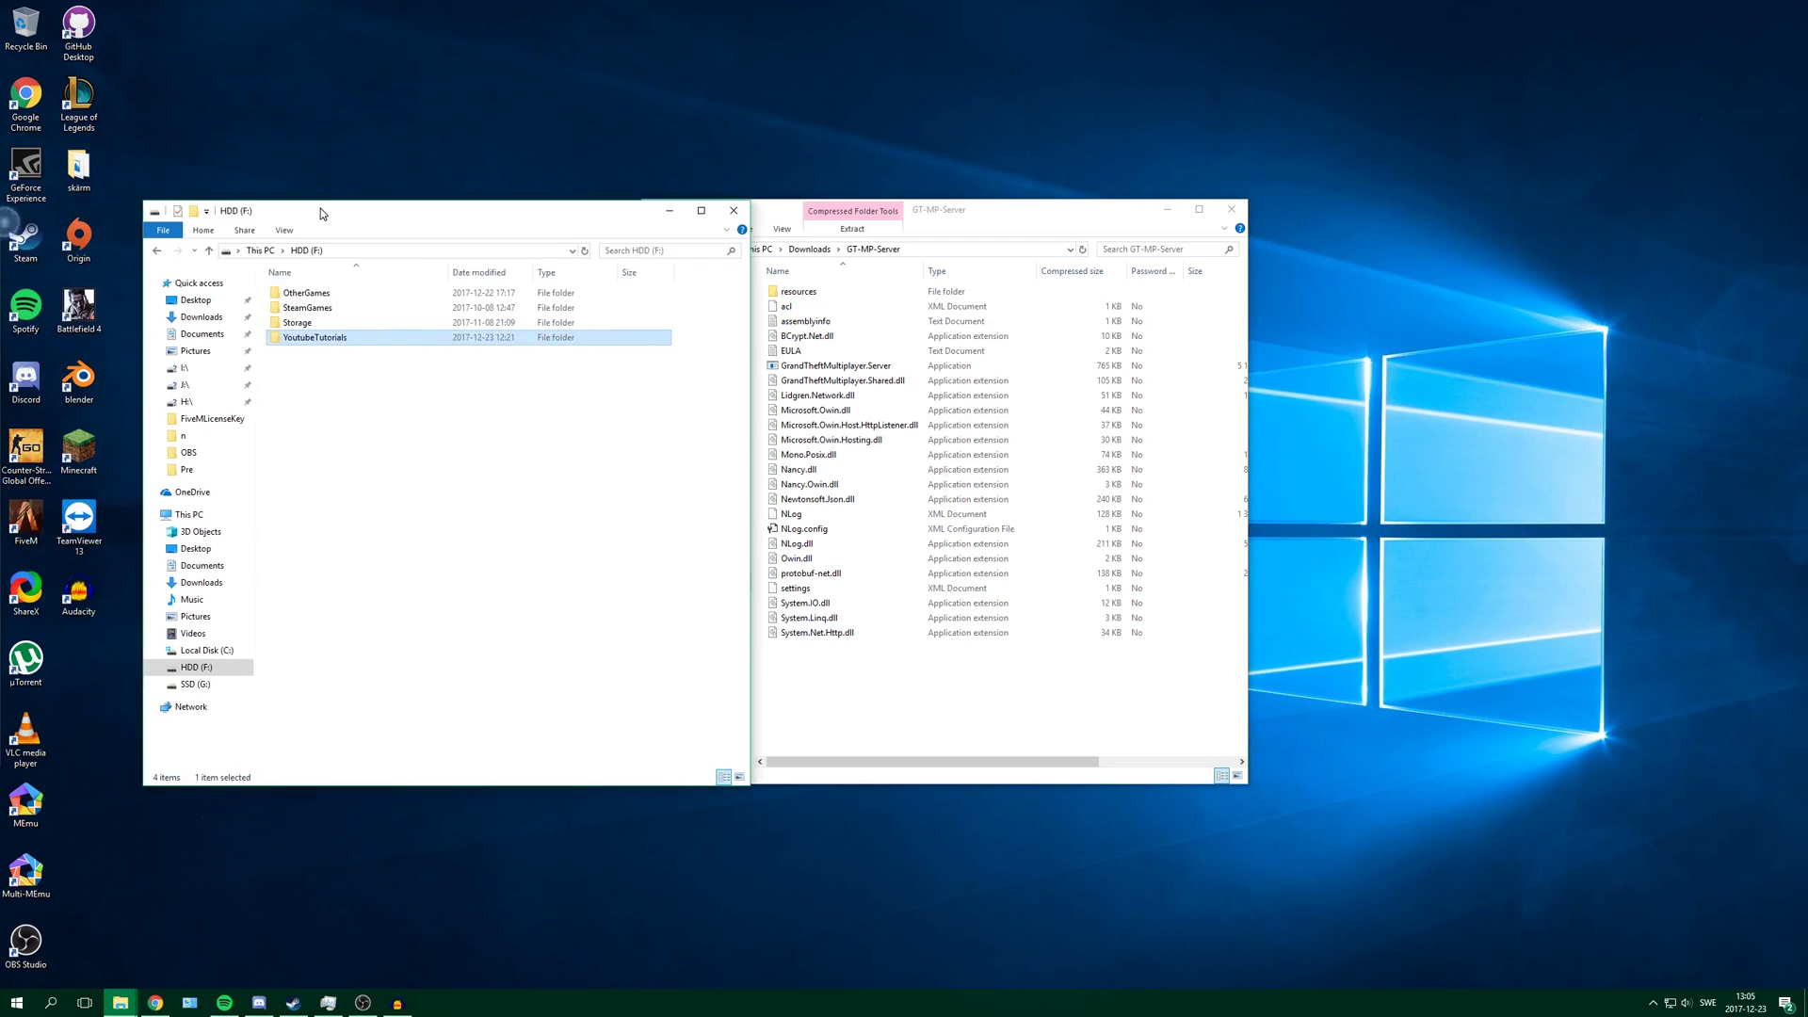
{"action": "left_click_drag", "start_coordinate": [925, 209], "coordinate": [1280, 199]}
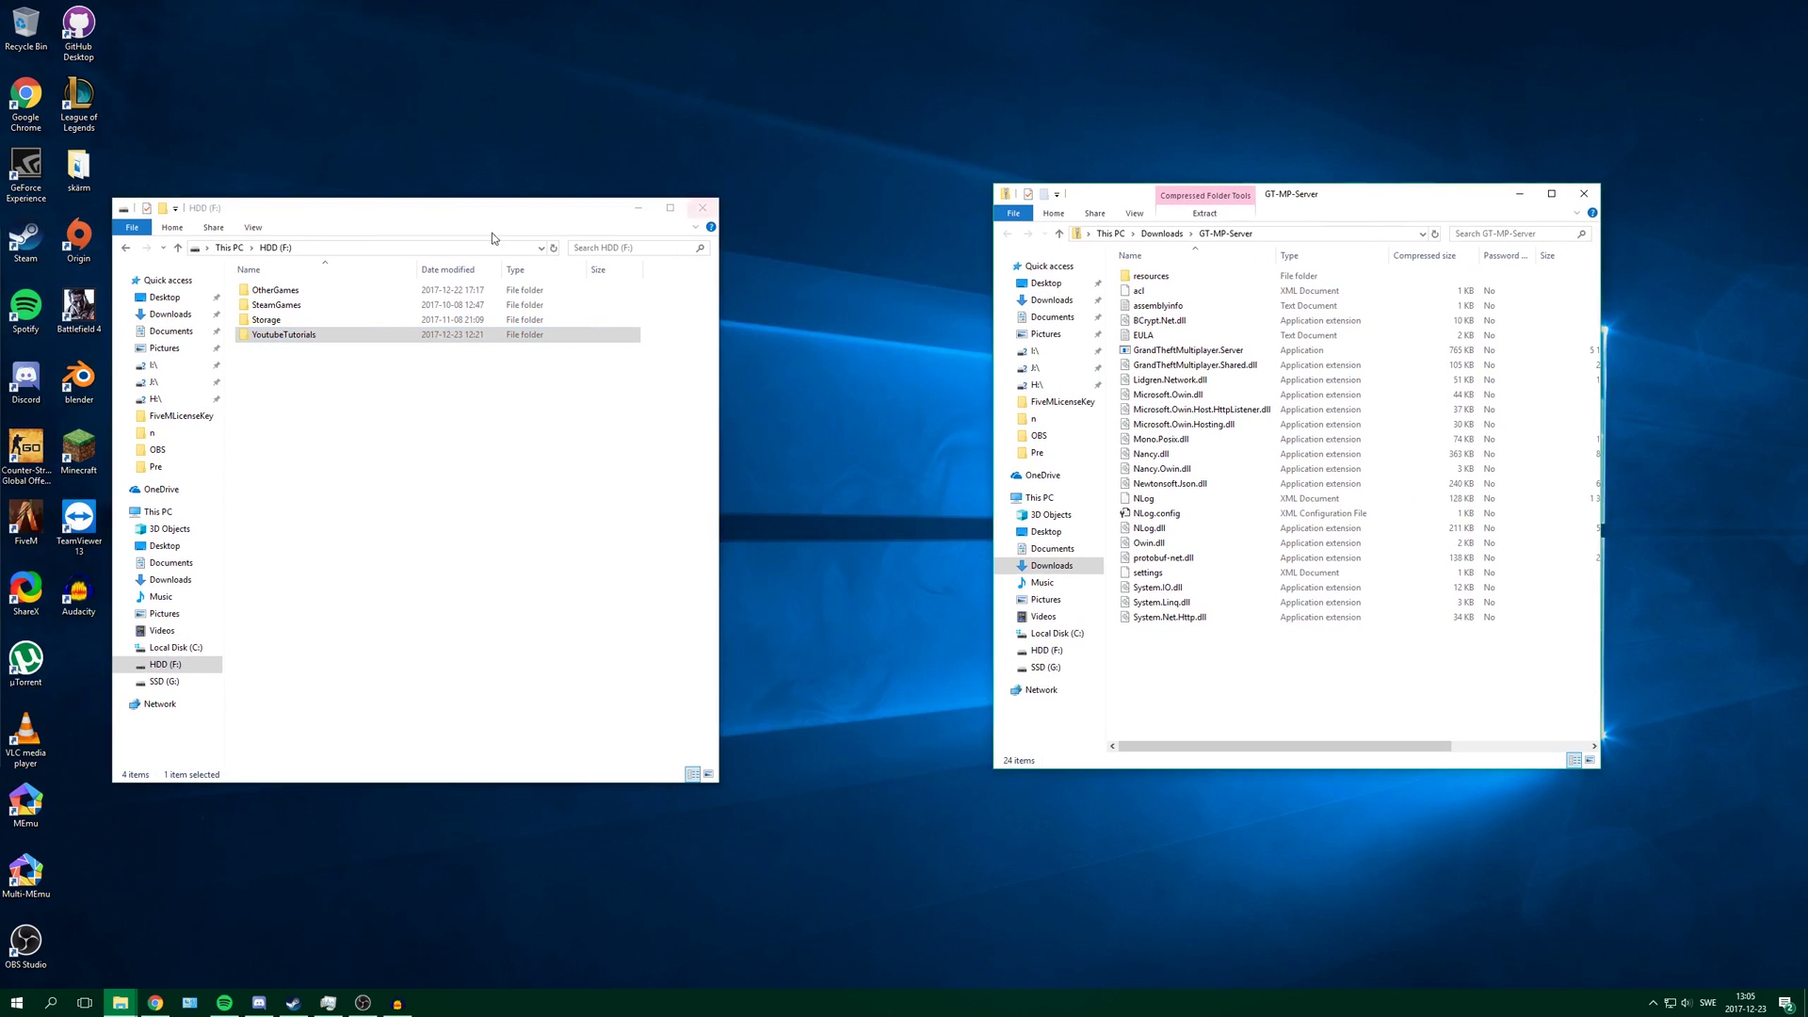
{"action": "left_click_drag", "start_coordinate": [323, 209], "coordinate": [601, 220]}
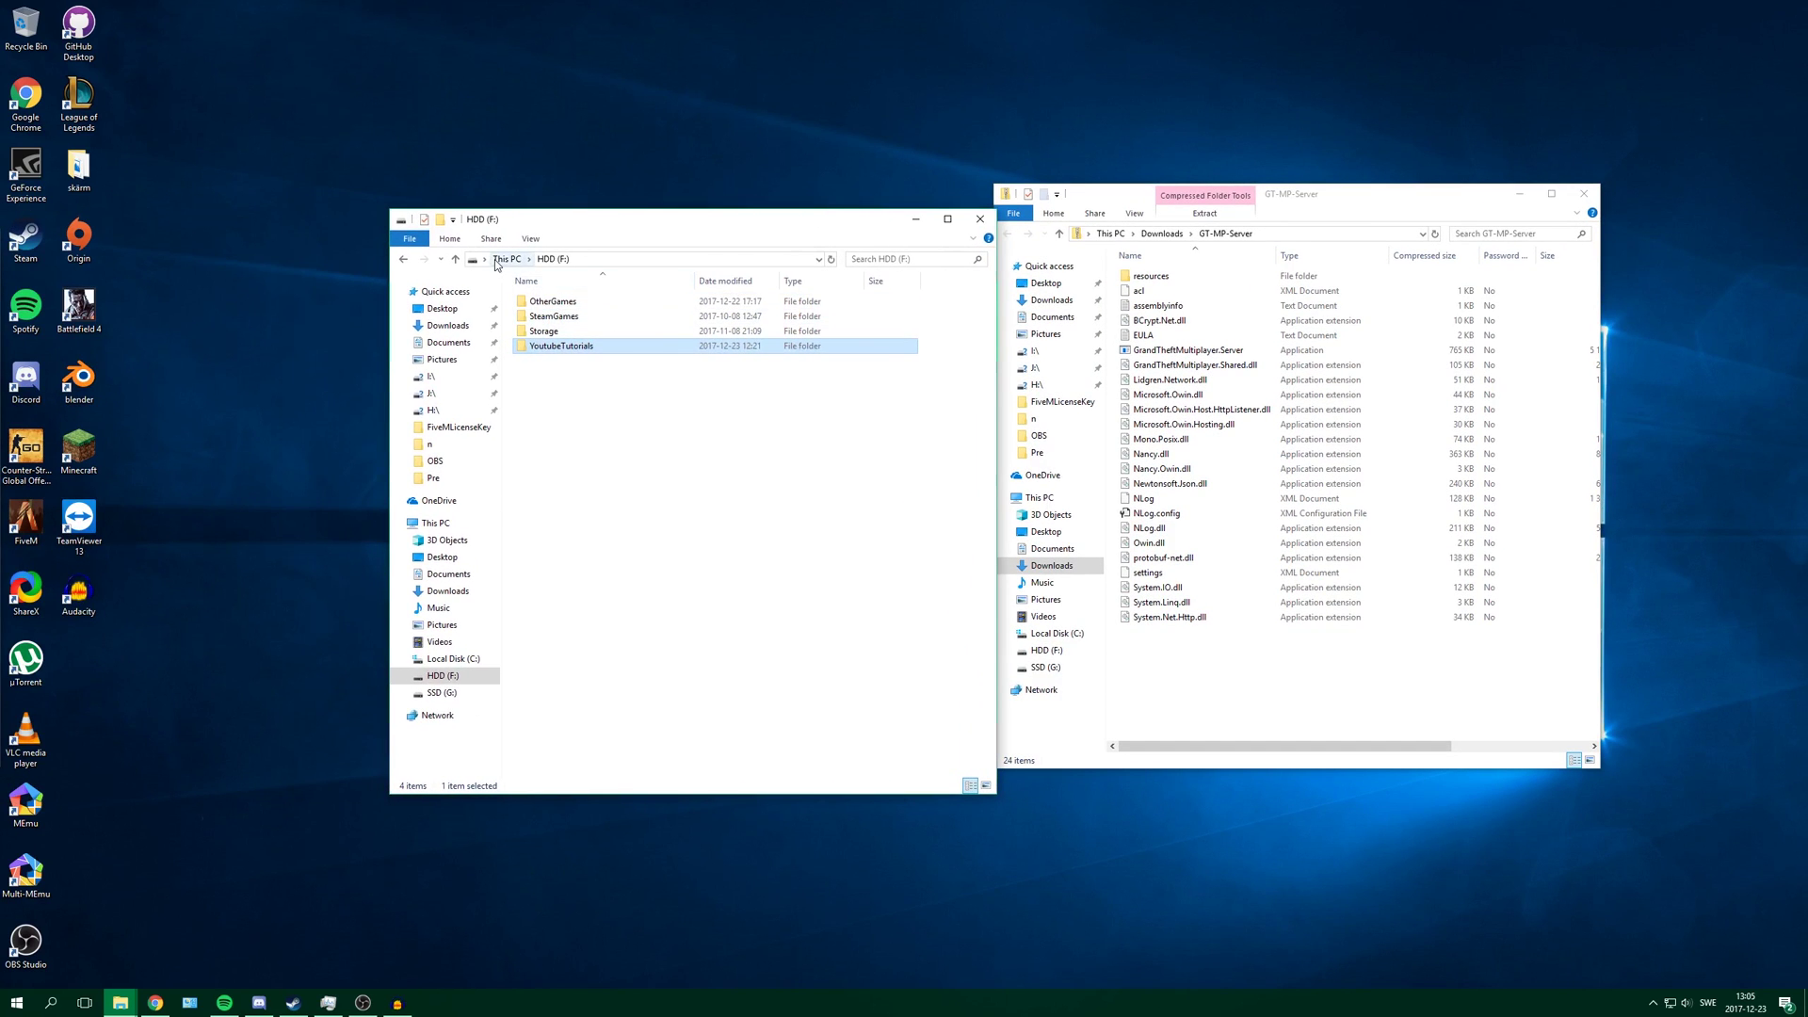
- Create a folder named GT-MP-Server inside the YoutubeTutorials folder on HDD (F:)
{"action": "double_click", "coordinate": [566, 347]}
{"action": "right_click", "coordinate": [619, 482]}
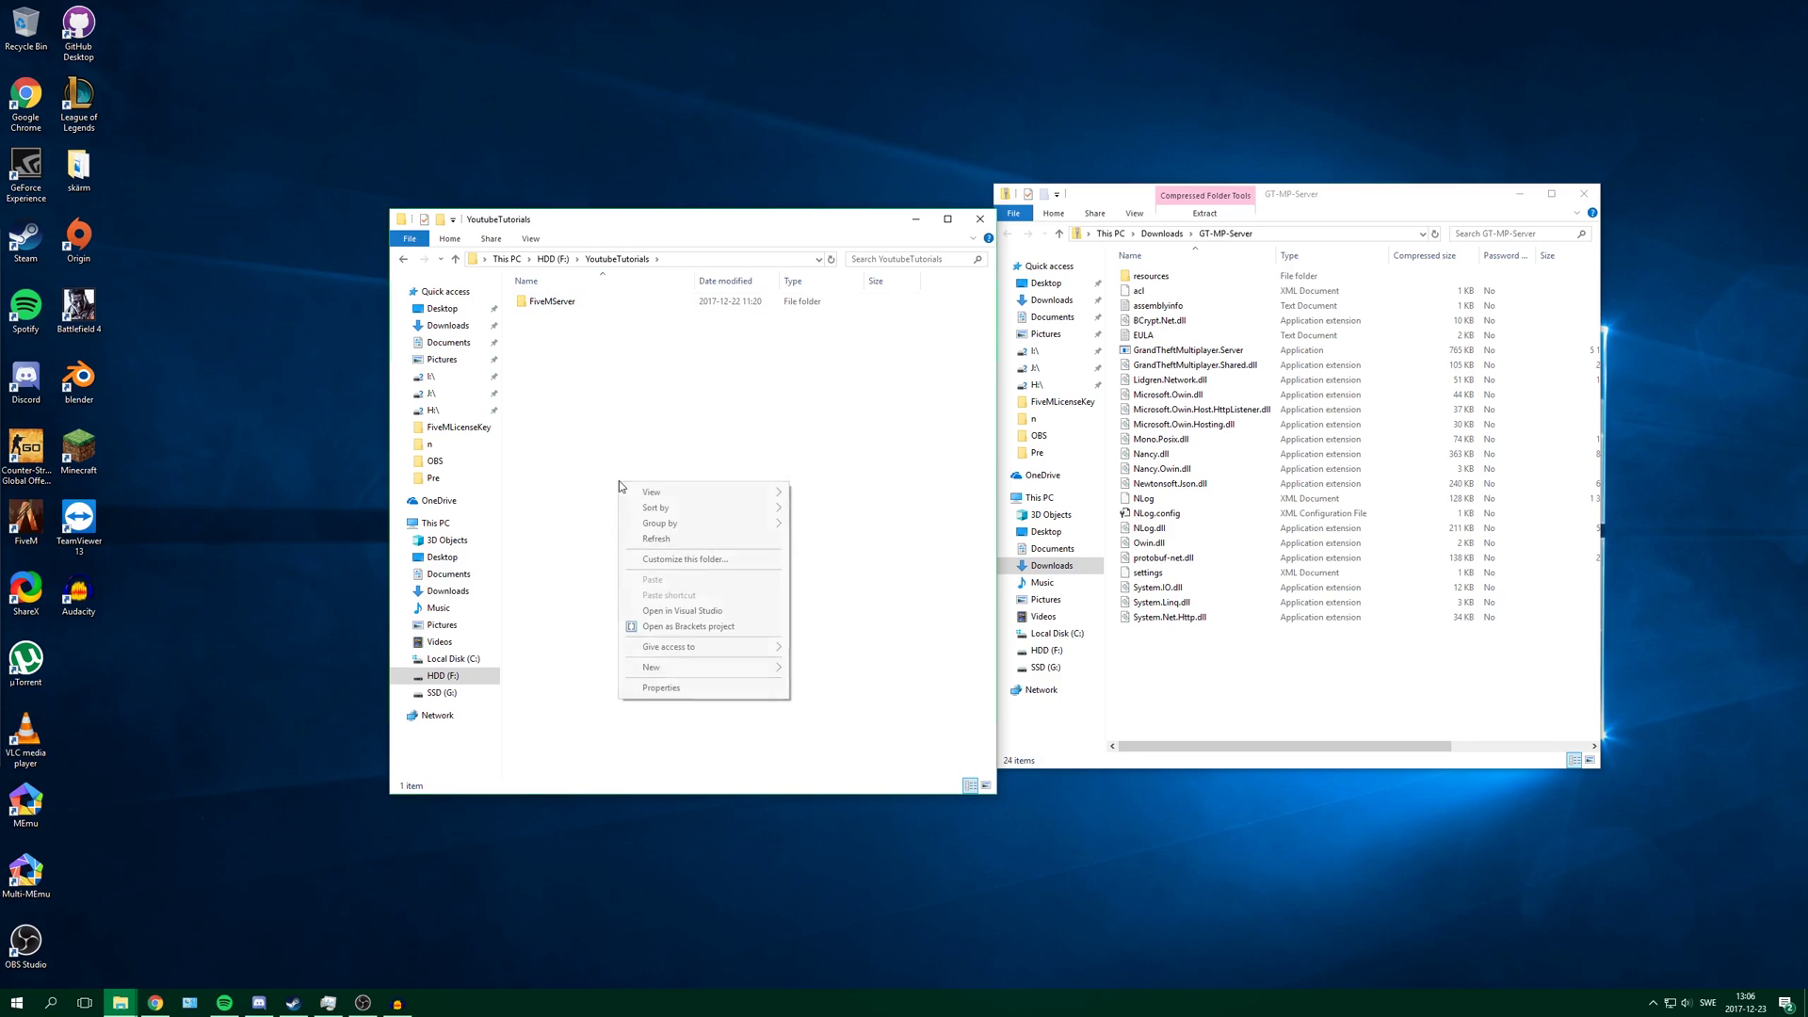
{"action": "mouse_move", "coordinate": [716, 666]}
{"action": "left_click", "coordinate": [804, 670]}
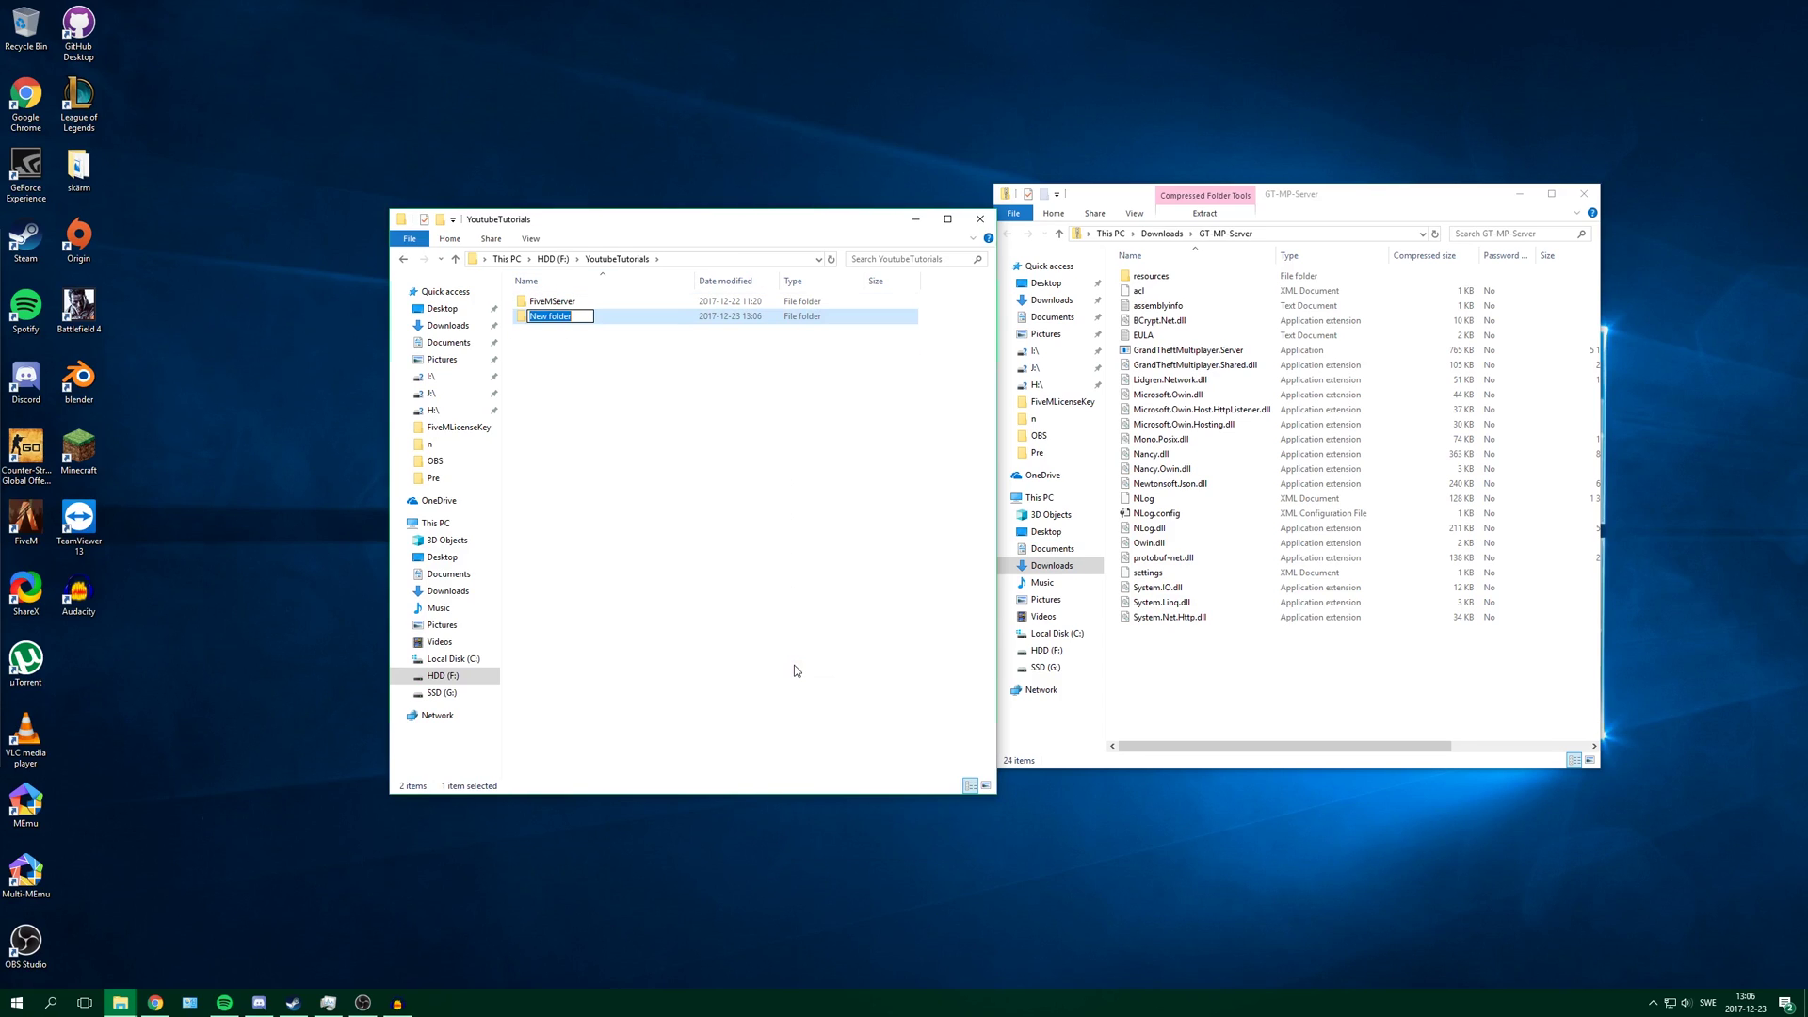
{"action": "type", "text": "GT-MP-Server"}
{"action": "key", "text": "Return"}
- Copy the archive's entire contents into the new GT-MP-Server folder and open that folder
{"action": "left_click_drag", "start_coordinate": [1201, 704], "coordinate": [1195, 231]}
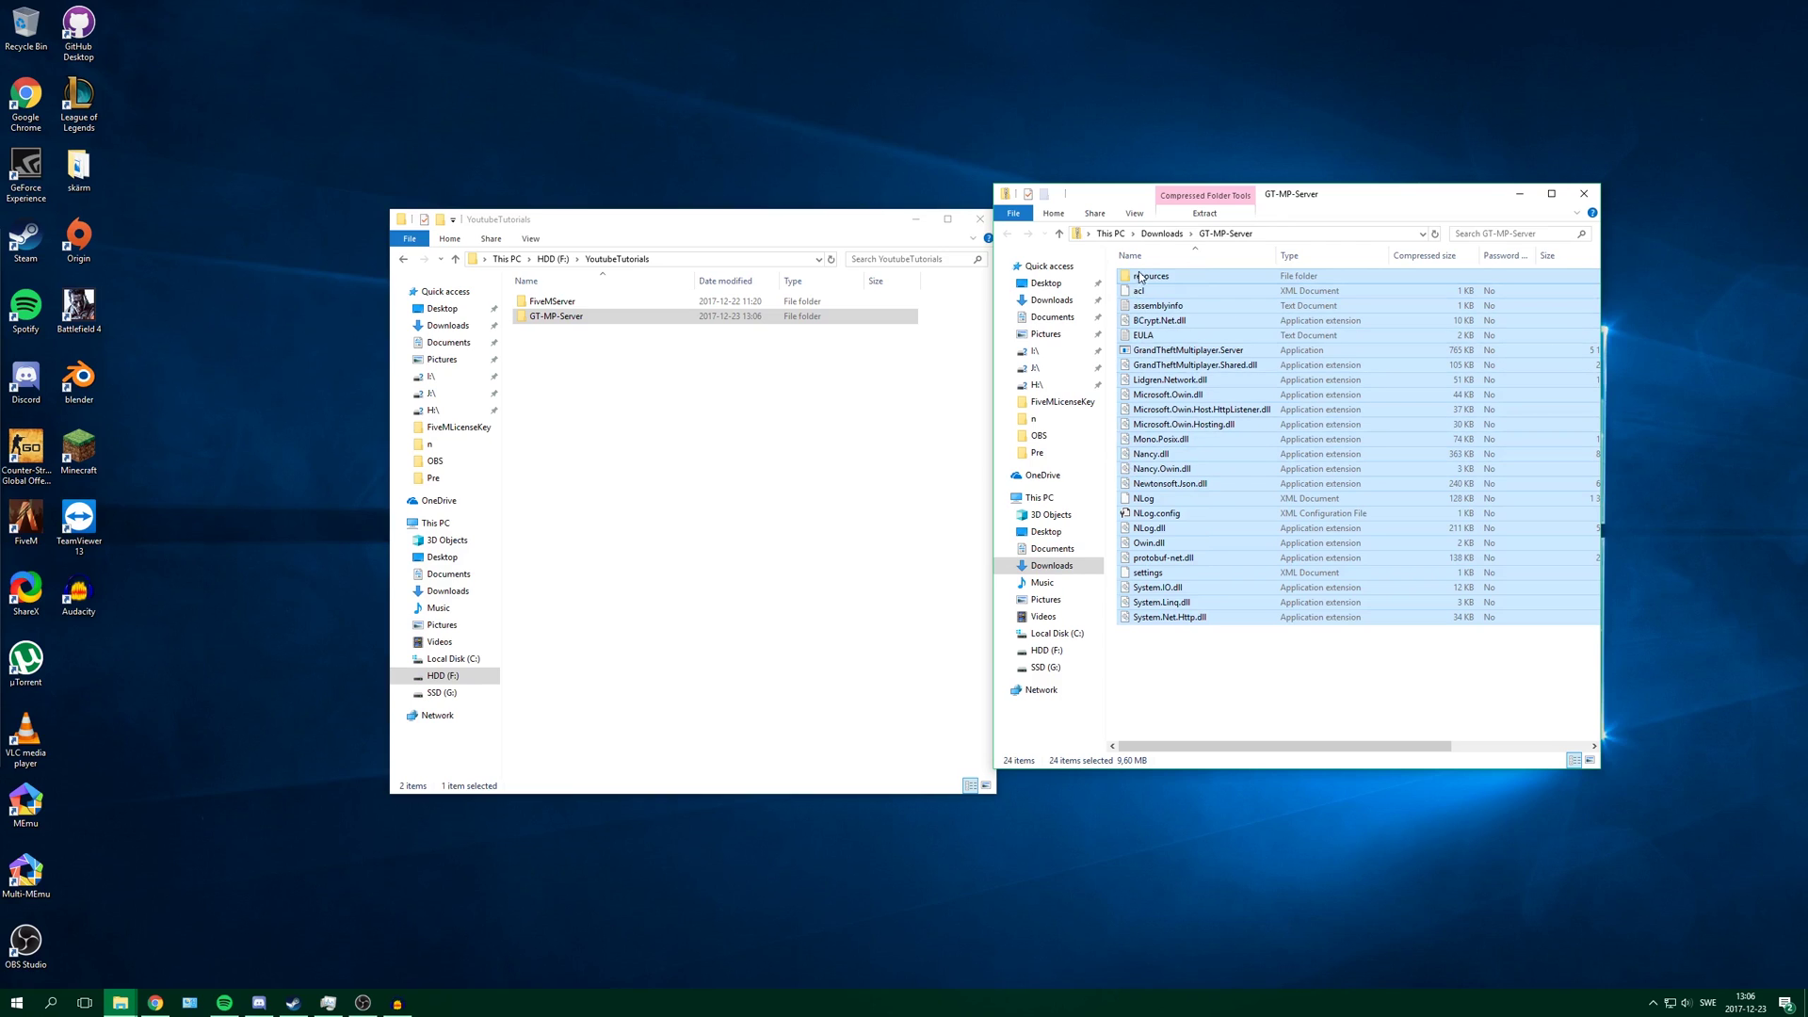
{"action": "left_click_drag", "start_coordinate": [1267, 303], "coordinate": [586, 319]}
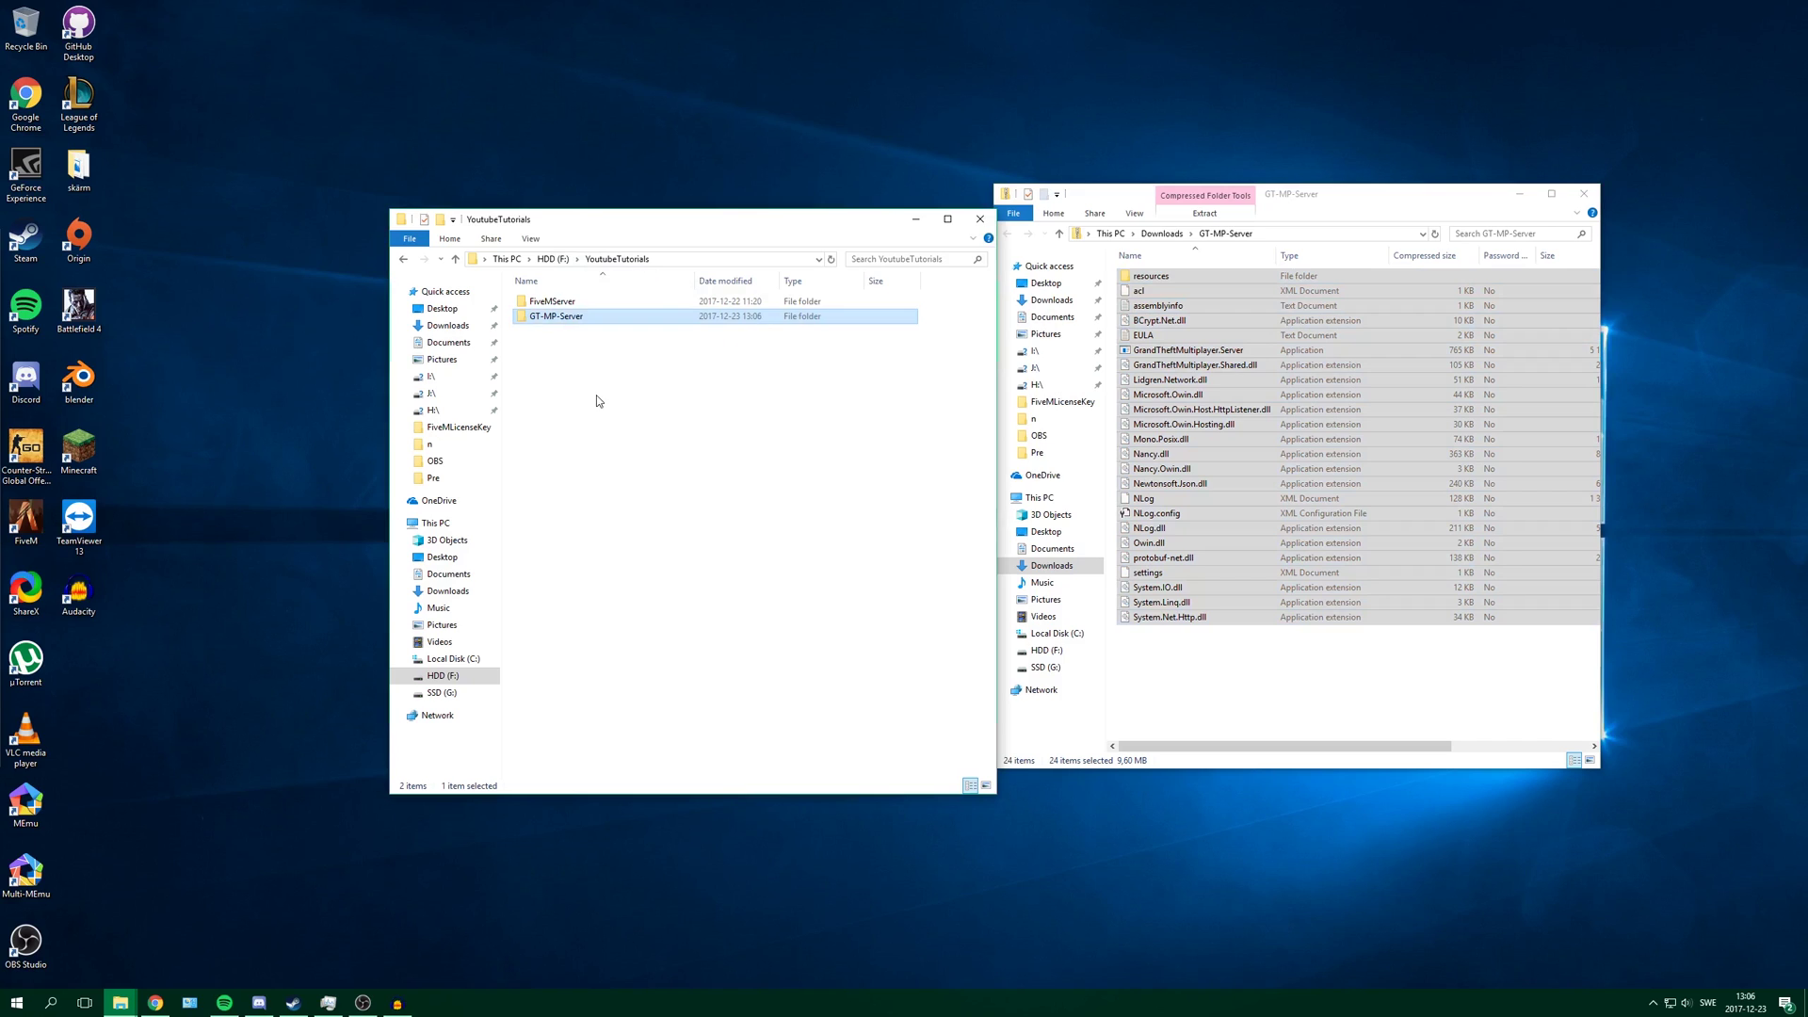
{"action": "double_click", "coordinate": [634, 324]}
{"action": "left_click", "coordinate": [576, 301]}
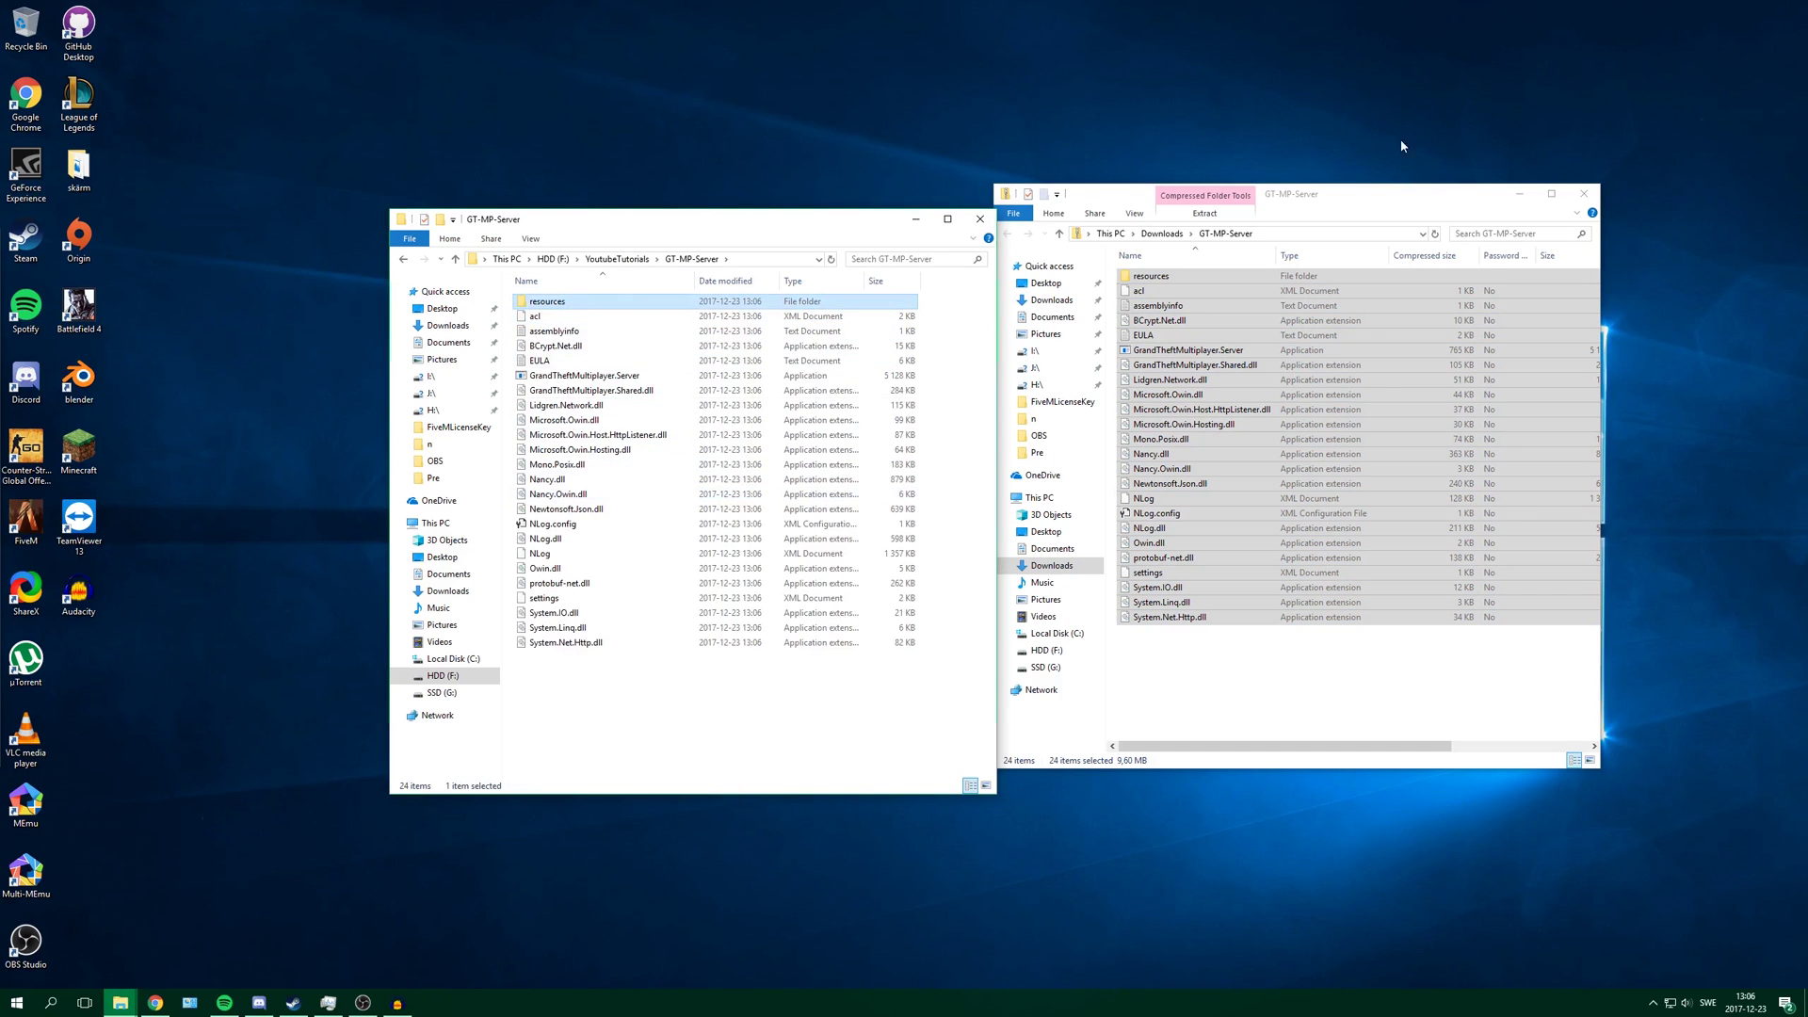
- Close the archive window and move the GT-MP-Server folder window to the middle of the desktop
{"action": "mouse_move", "coordinate": [1317, 200]}
{"action": "left_mouse_down"}
{"action": "mouse_move", "coordinate": [1338, 192]}
{"action": "mouse_move", "coordinate": [1309, 189]}
{"action": "left_mouse_up"}
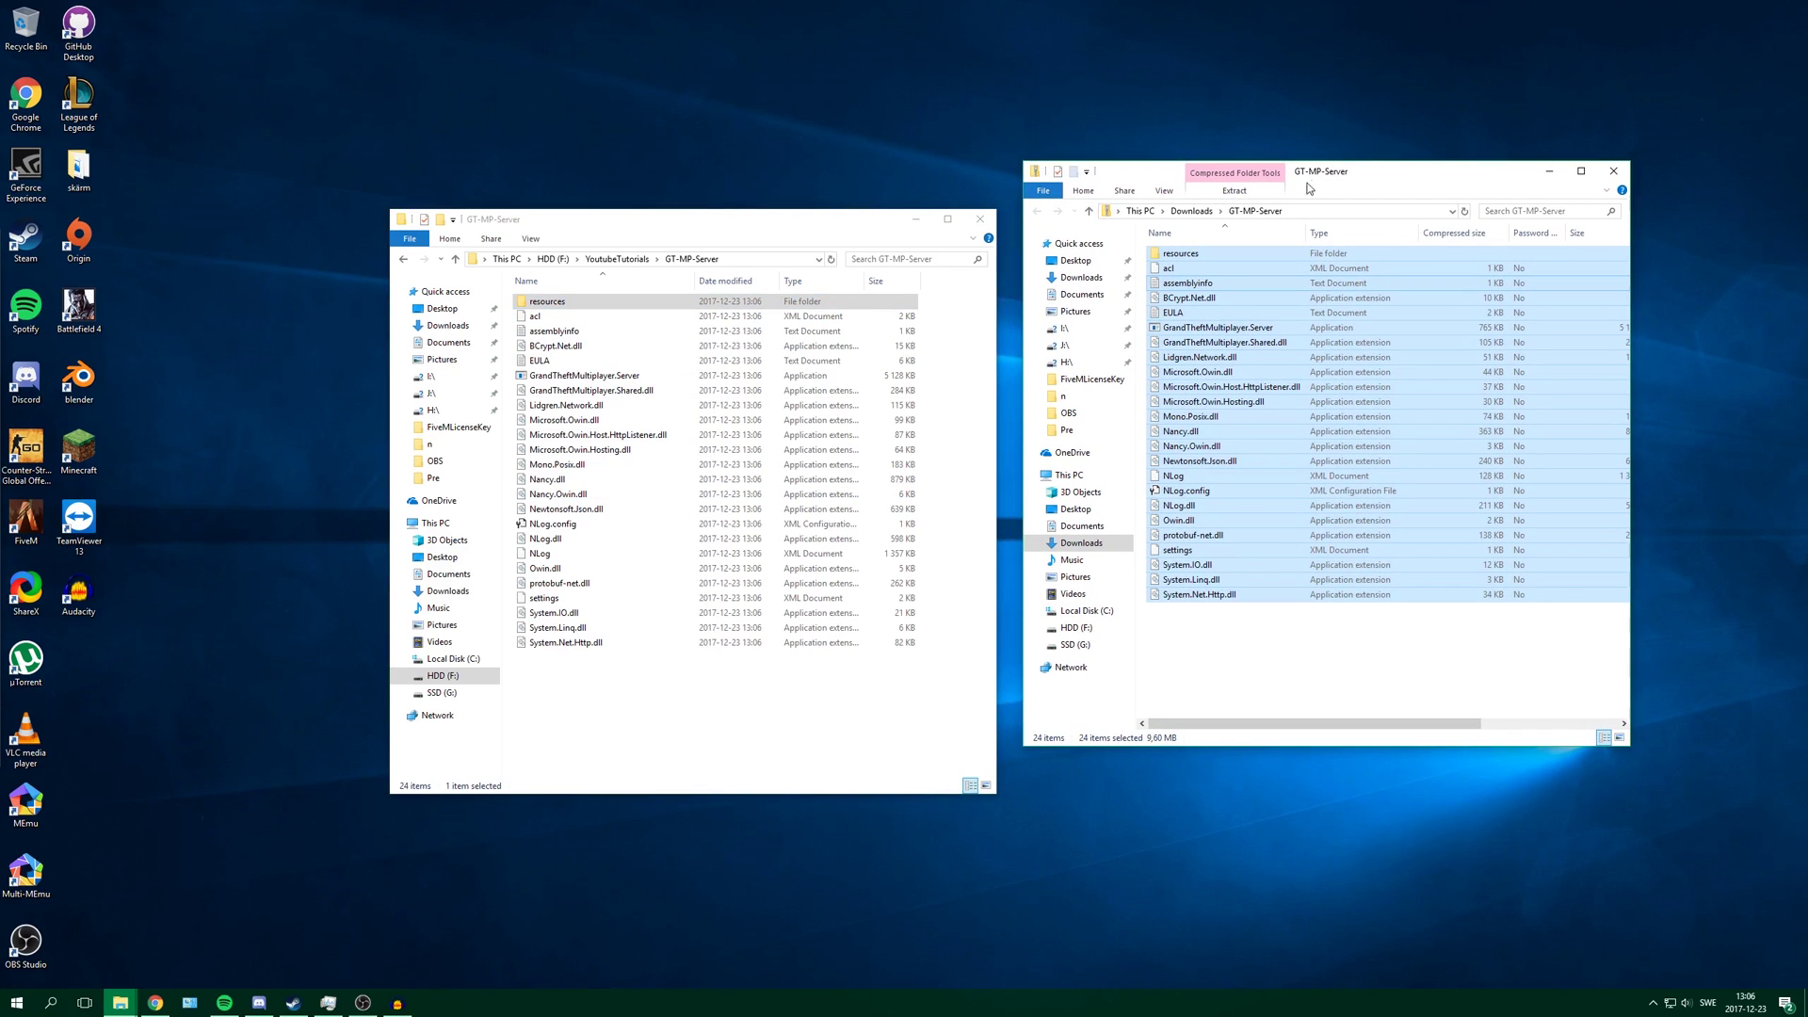
{"action": "left_click", "coordinate": [1613, 175]}
{"action": "left_click_drag", "start_coordinate": [651, 221], "coordinate": [874, 247]}
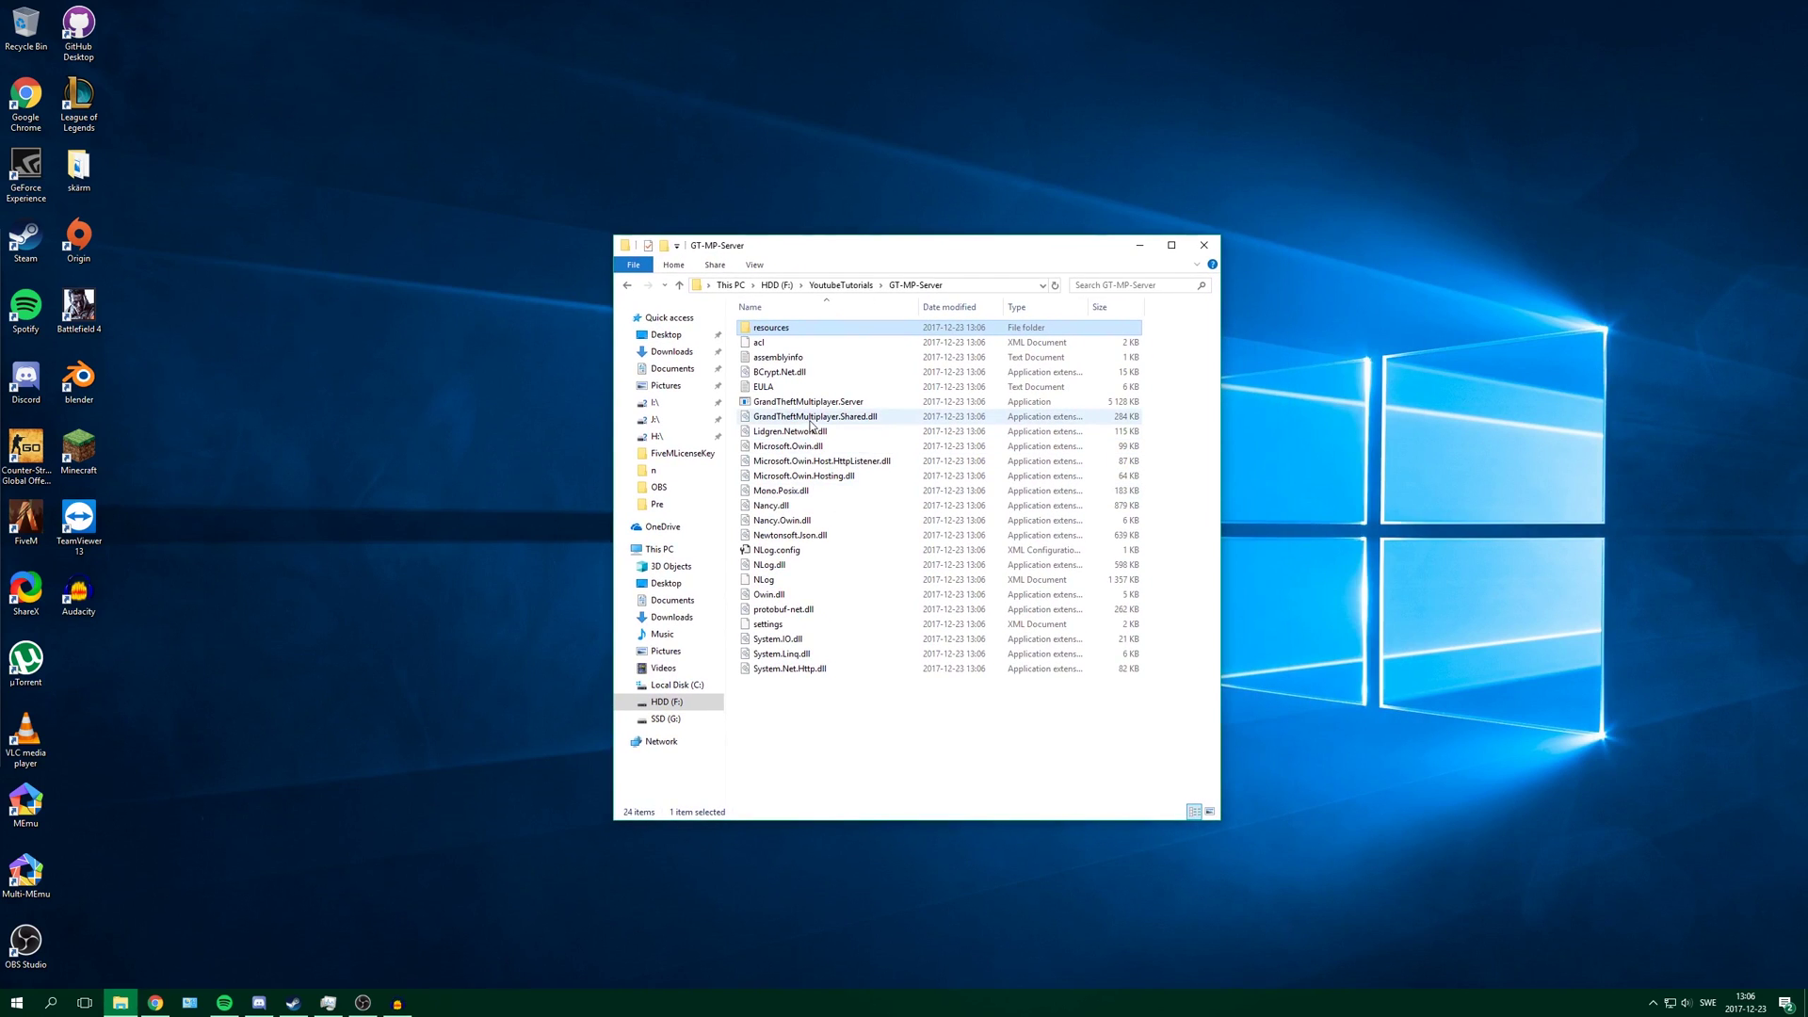
- Open the settings XML file from the GT-MP-Server folder in Notepad++ and maximize the editor window
{"action": "left_click", "coordinate": [764, 624]}
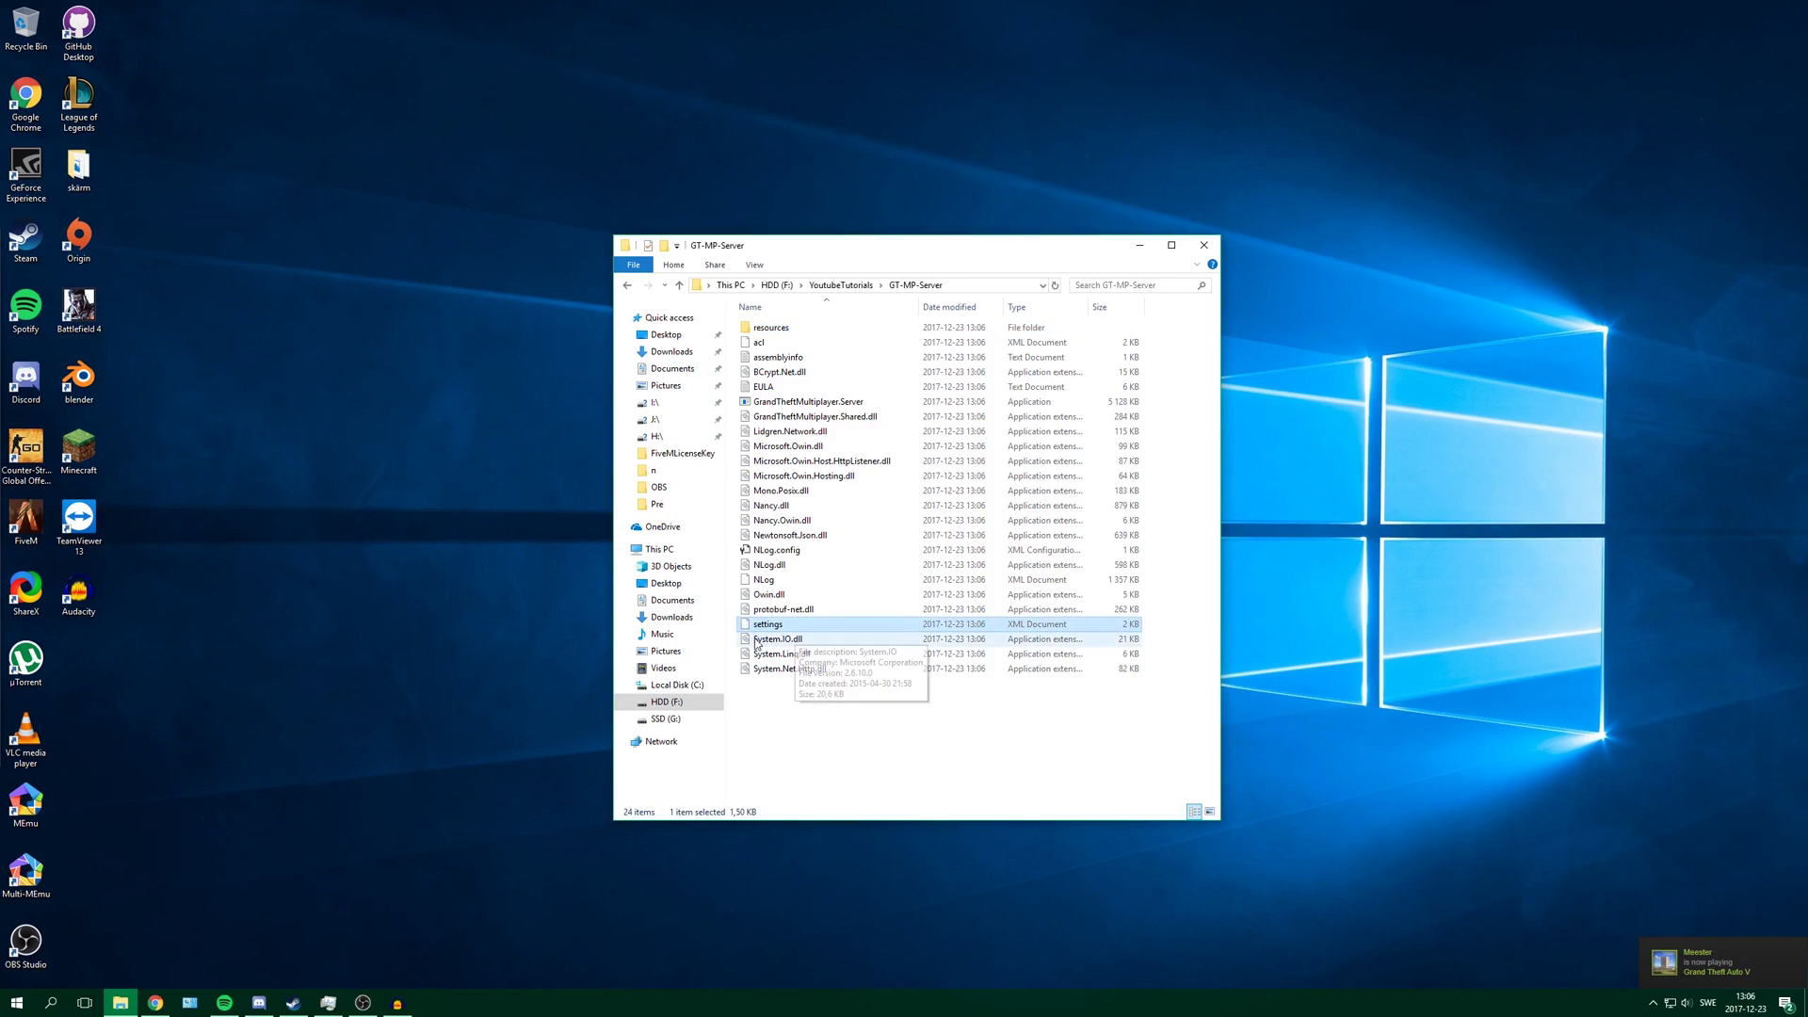
{"action": "double_click", "coordinate": [757, 627]}
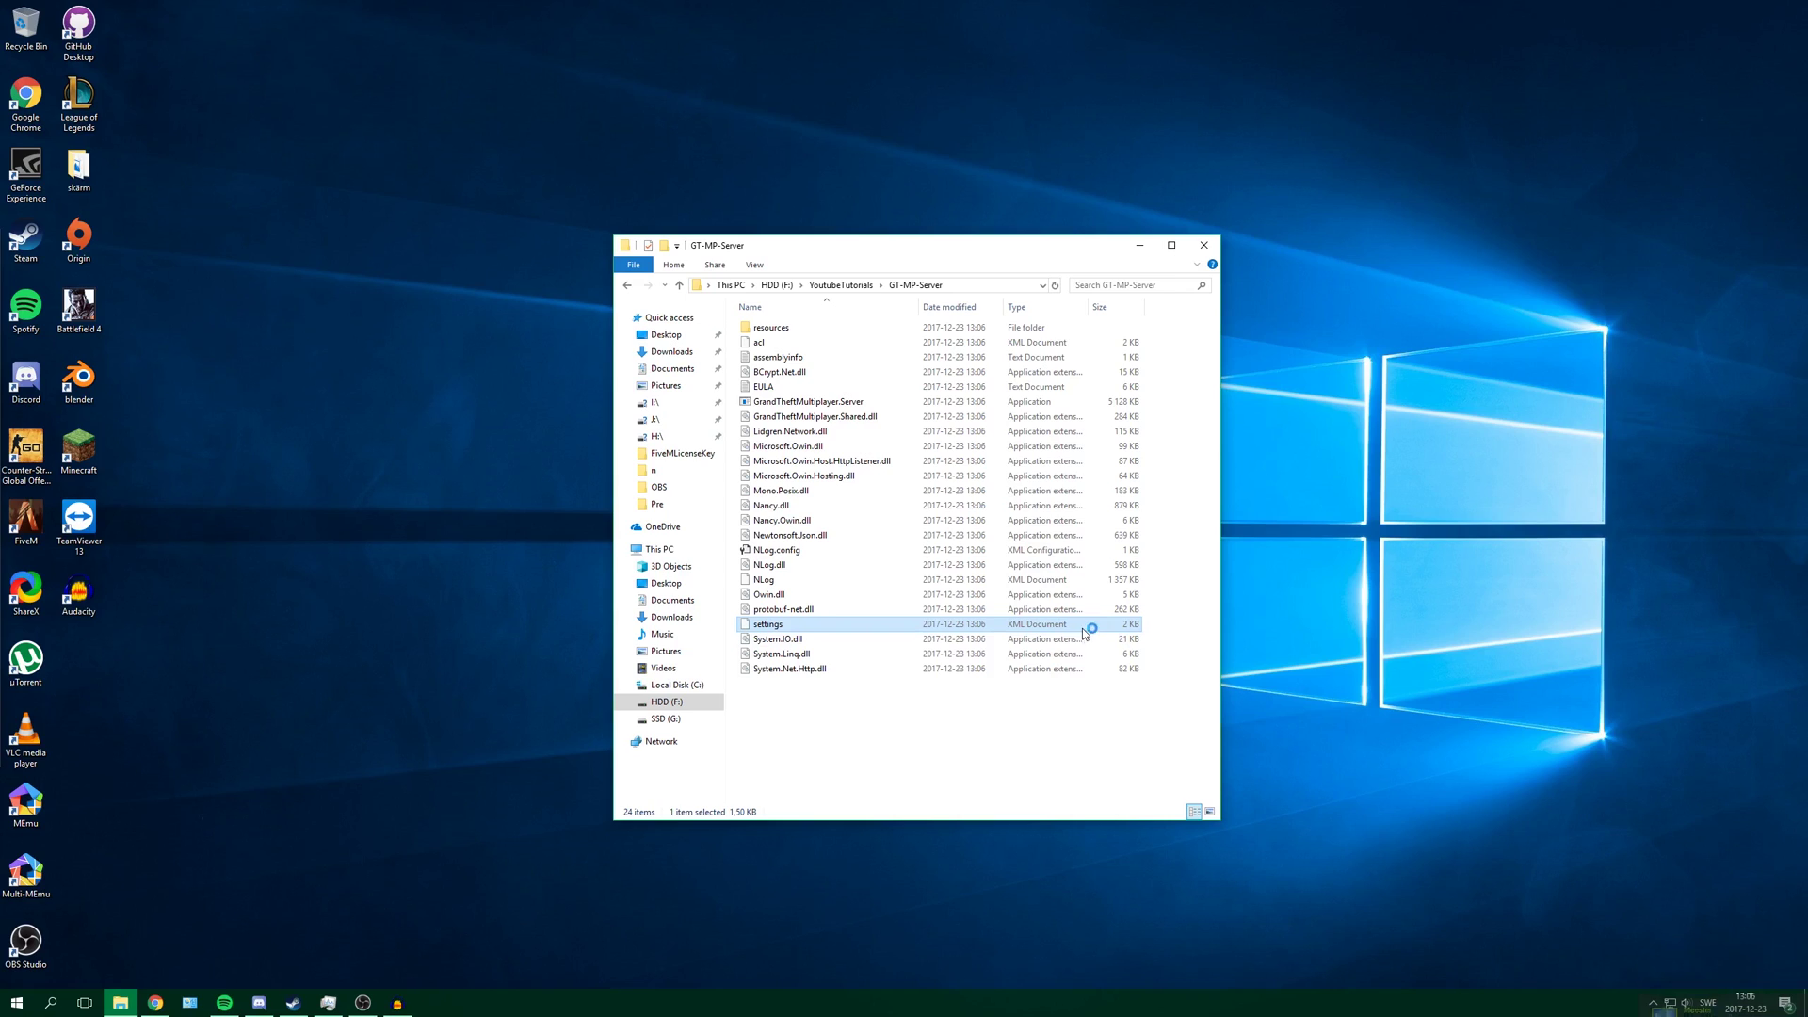
{"action": "right_click", "coordinate": [790, 631]}
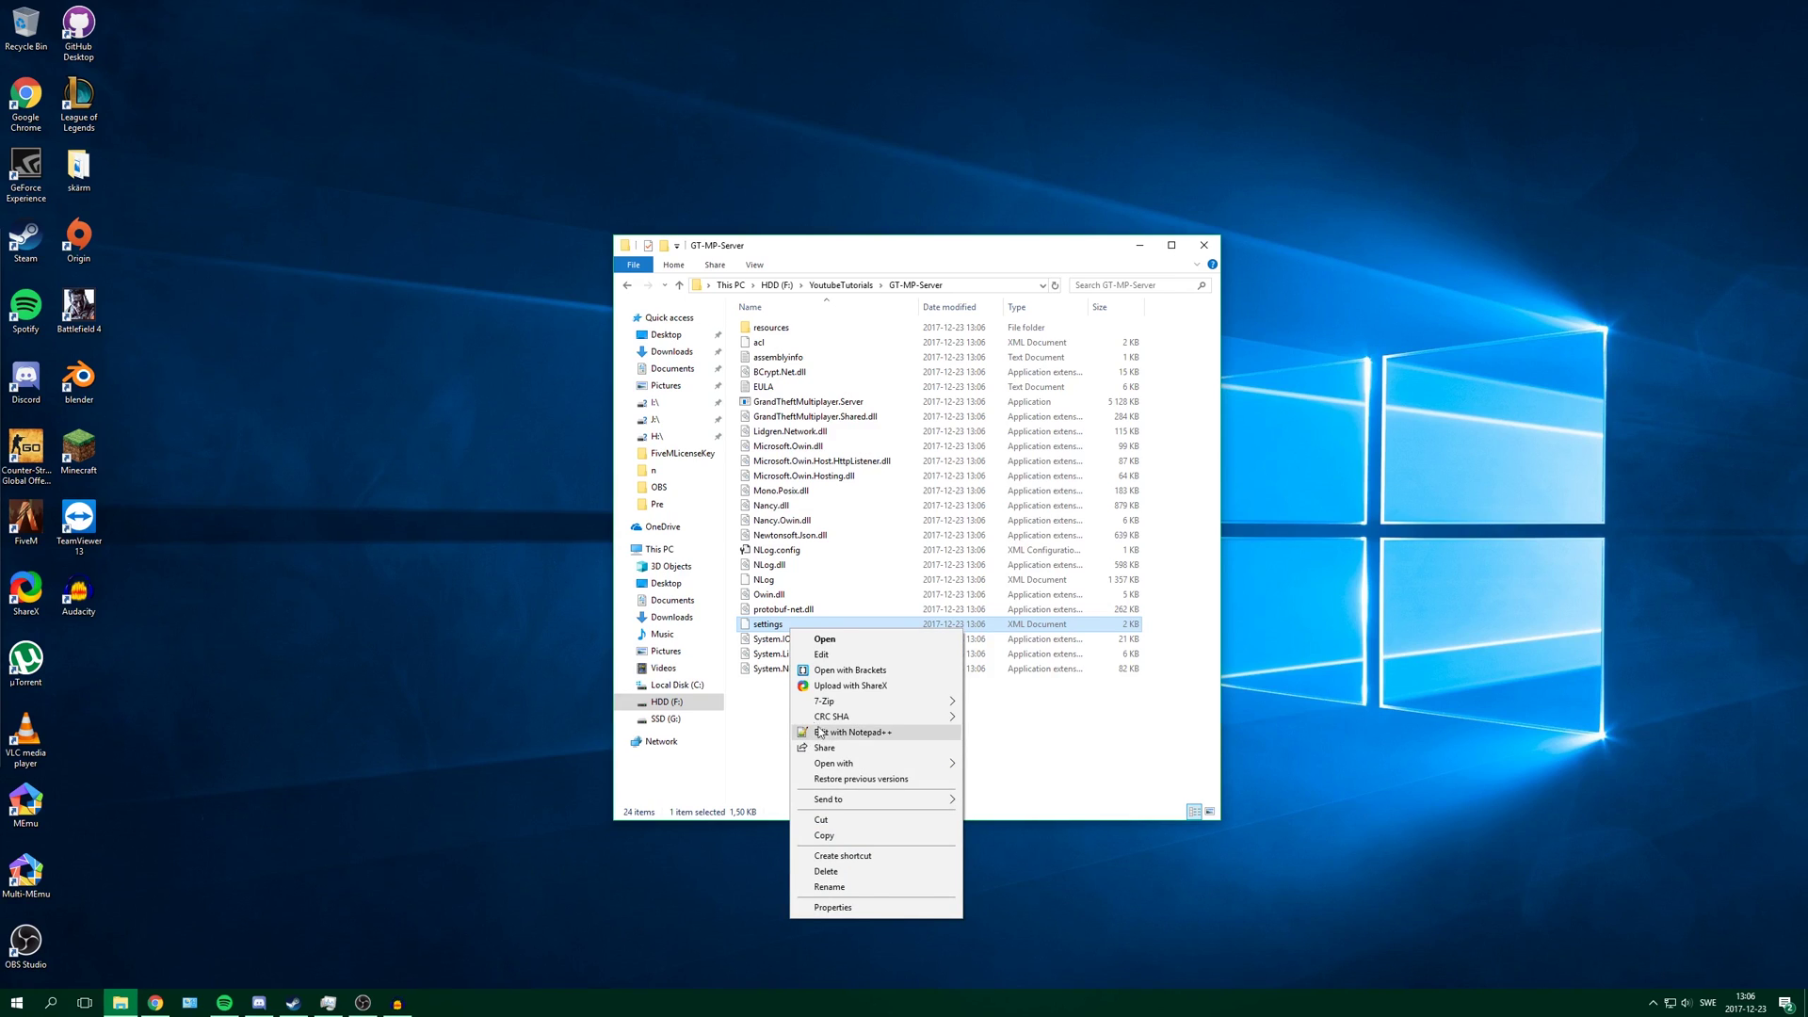
{"action": "mouse_move", "coordinate": [813, 724]}
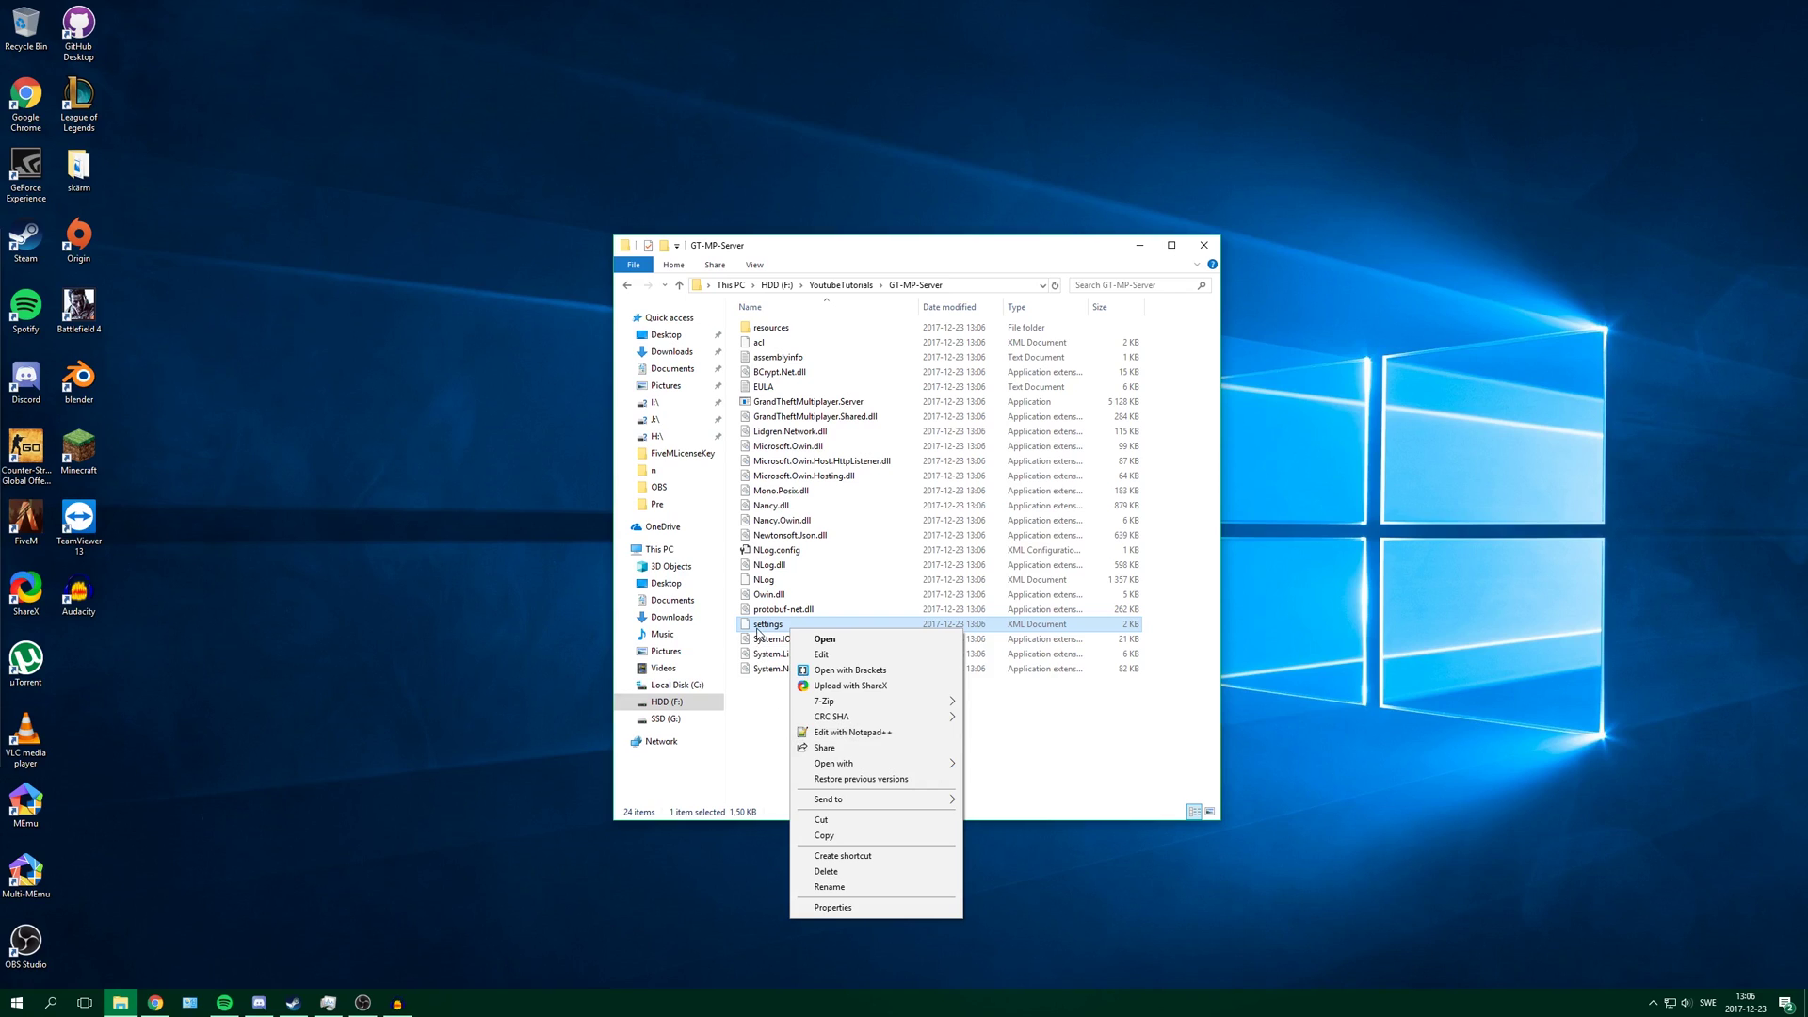
{"action": "left_click", "coordinate": [877, 734]}
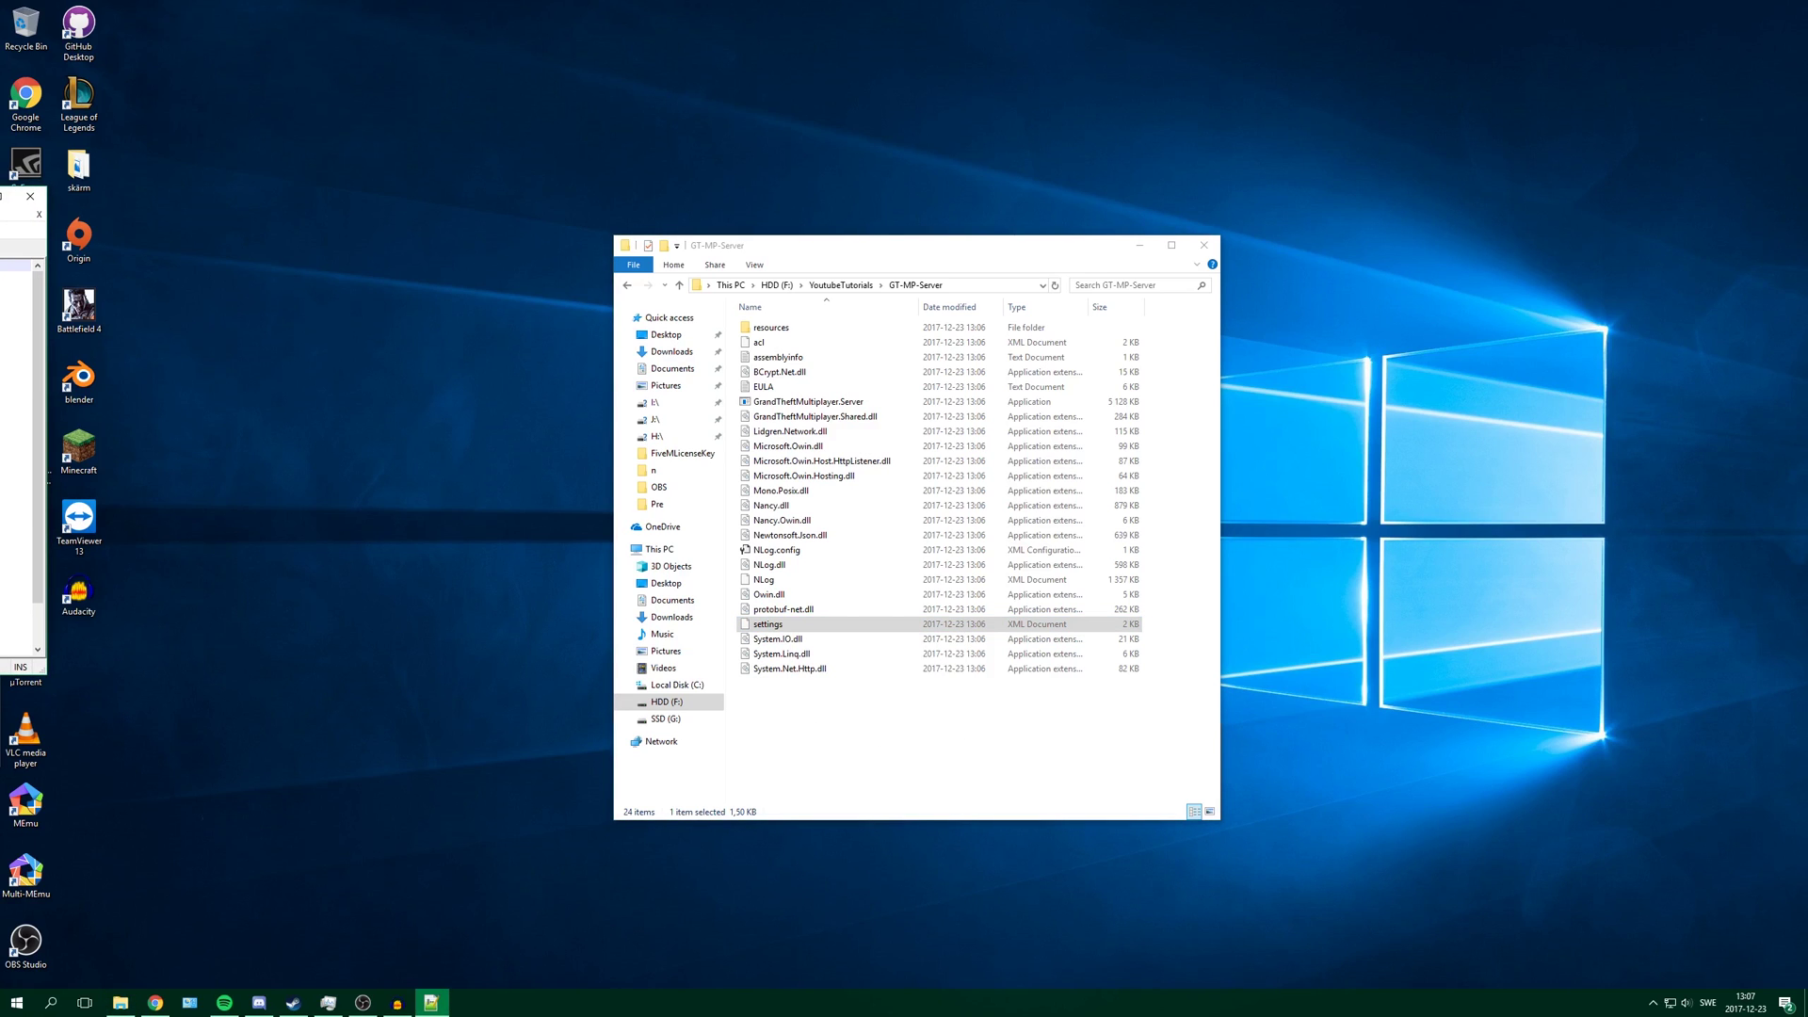
{"action": "left_click_drag", "start_coordinate": [2, 206], "coordinate": [850, 259]}
{"action": "double_click", "coordinate": [850, 257]}
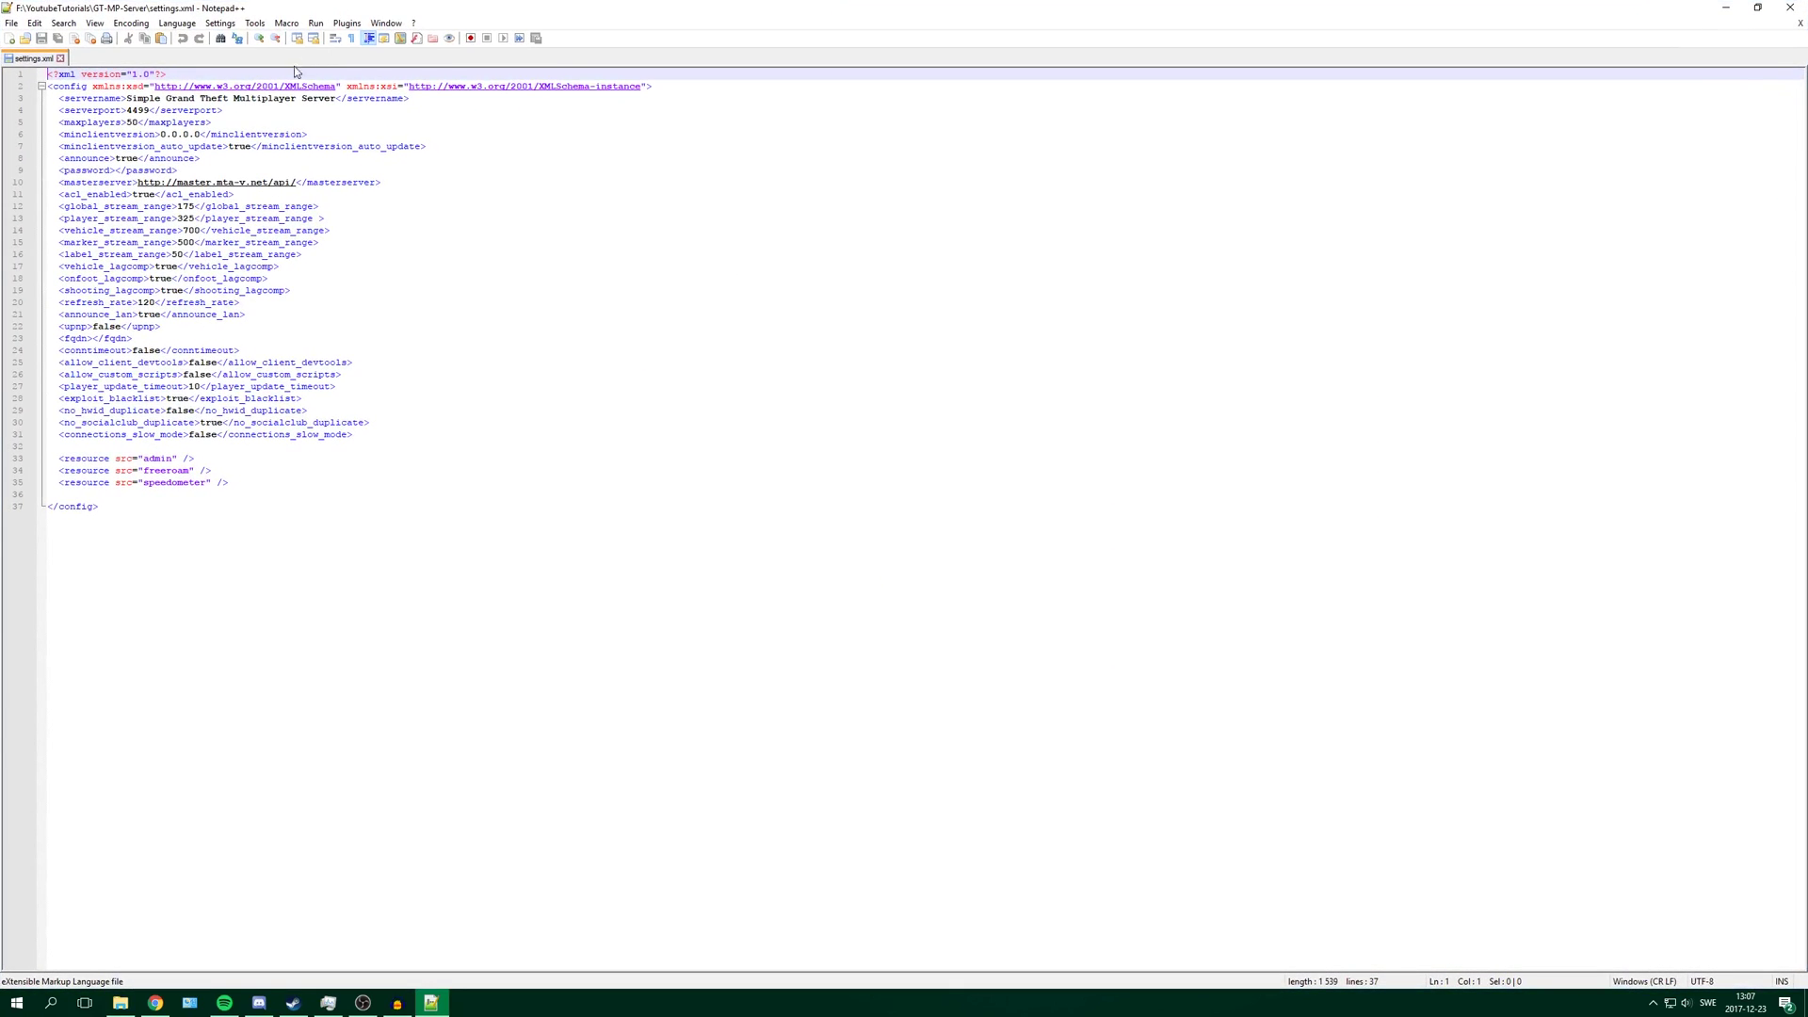
- Replace the servername value in settings.xml with "Youtube Leyer"
{"action": "left_click_drag", "start_coordinate": [335, 102], "coordinate": [128, 103]}
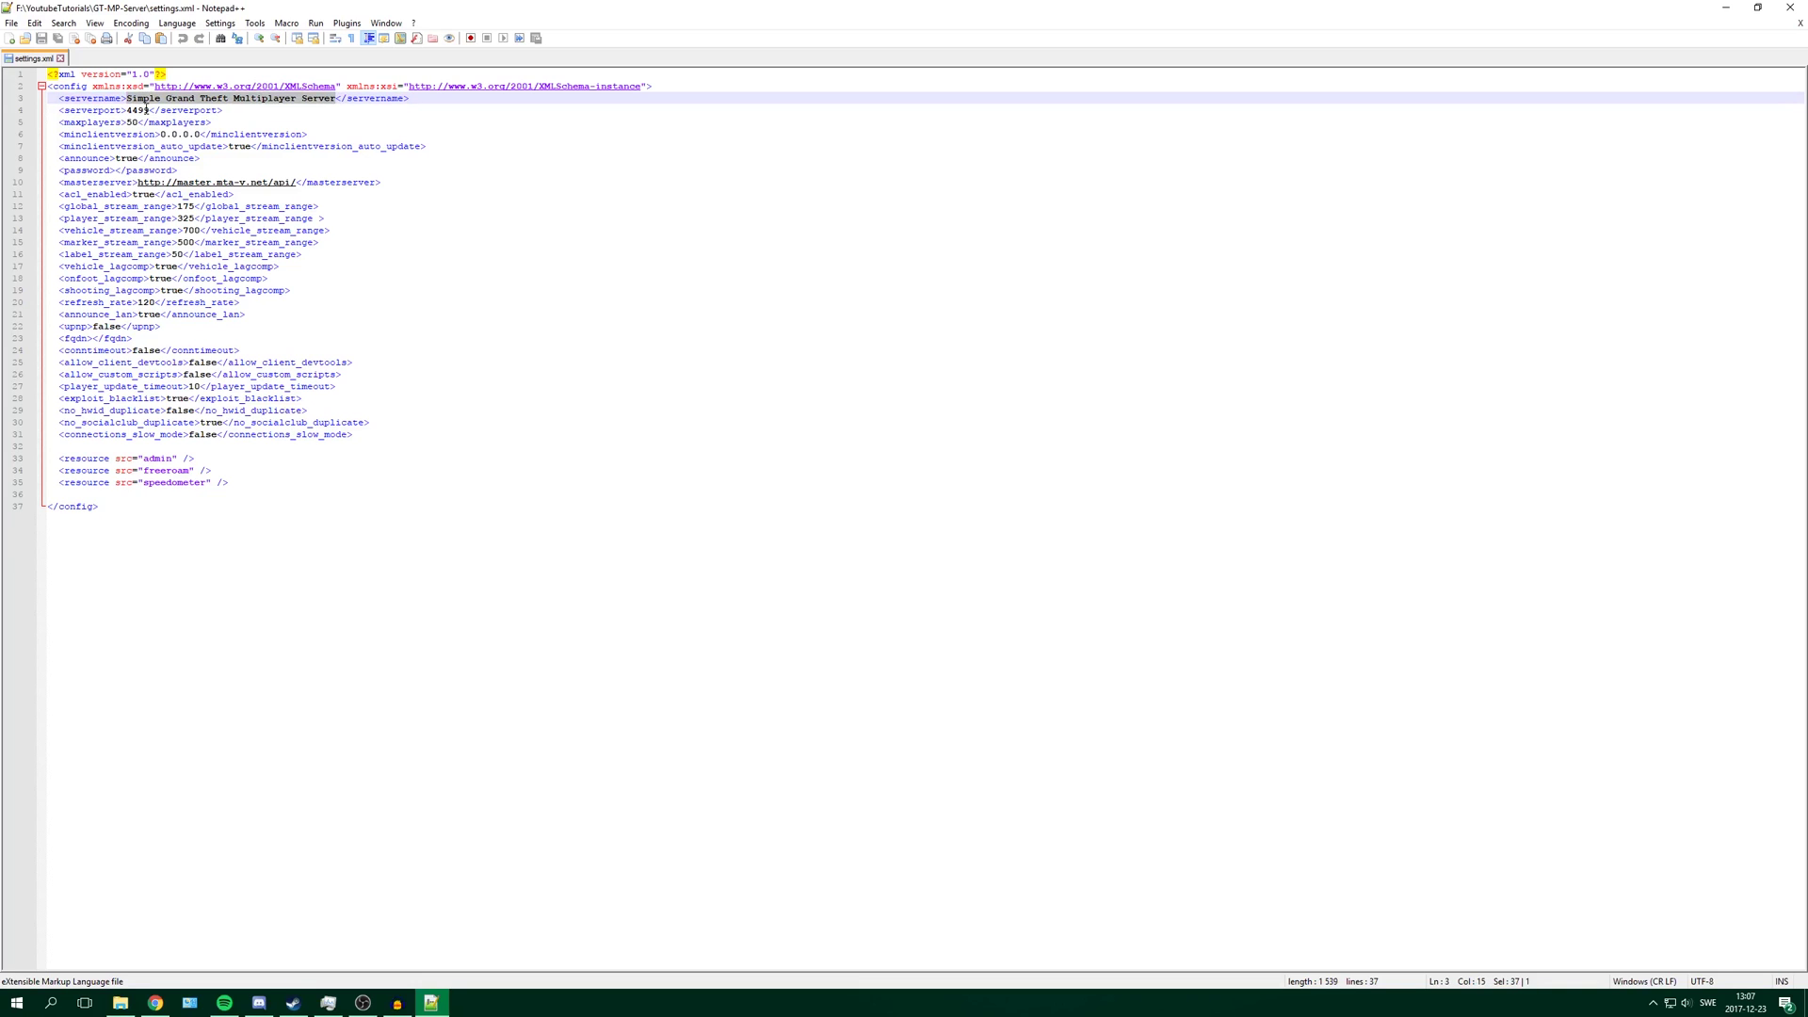
{"action": "type", "text": "Youtube Le"}
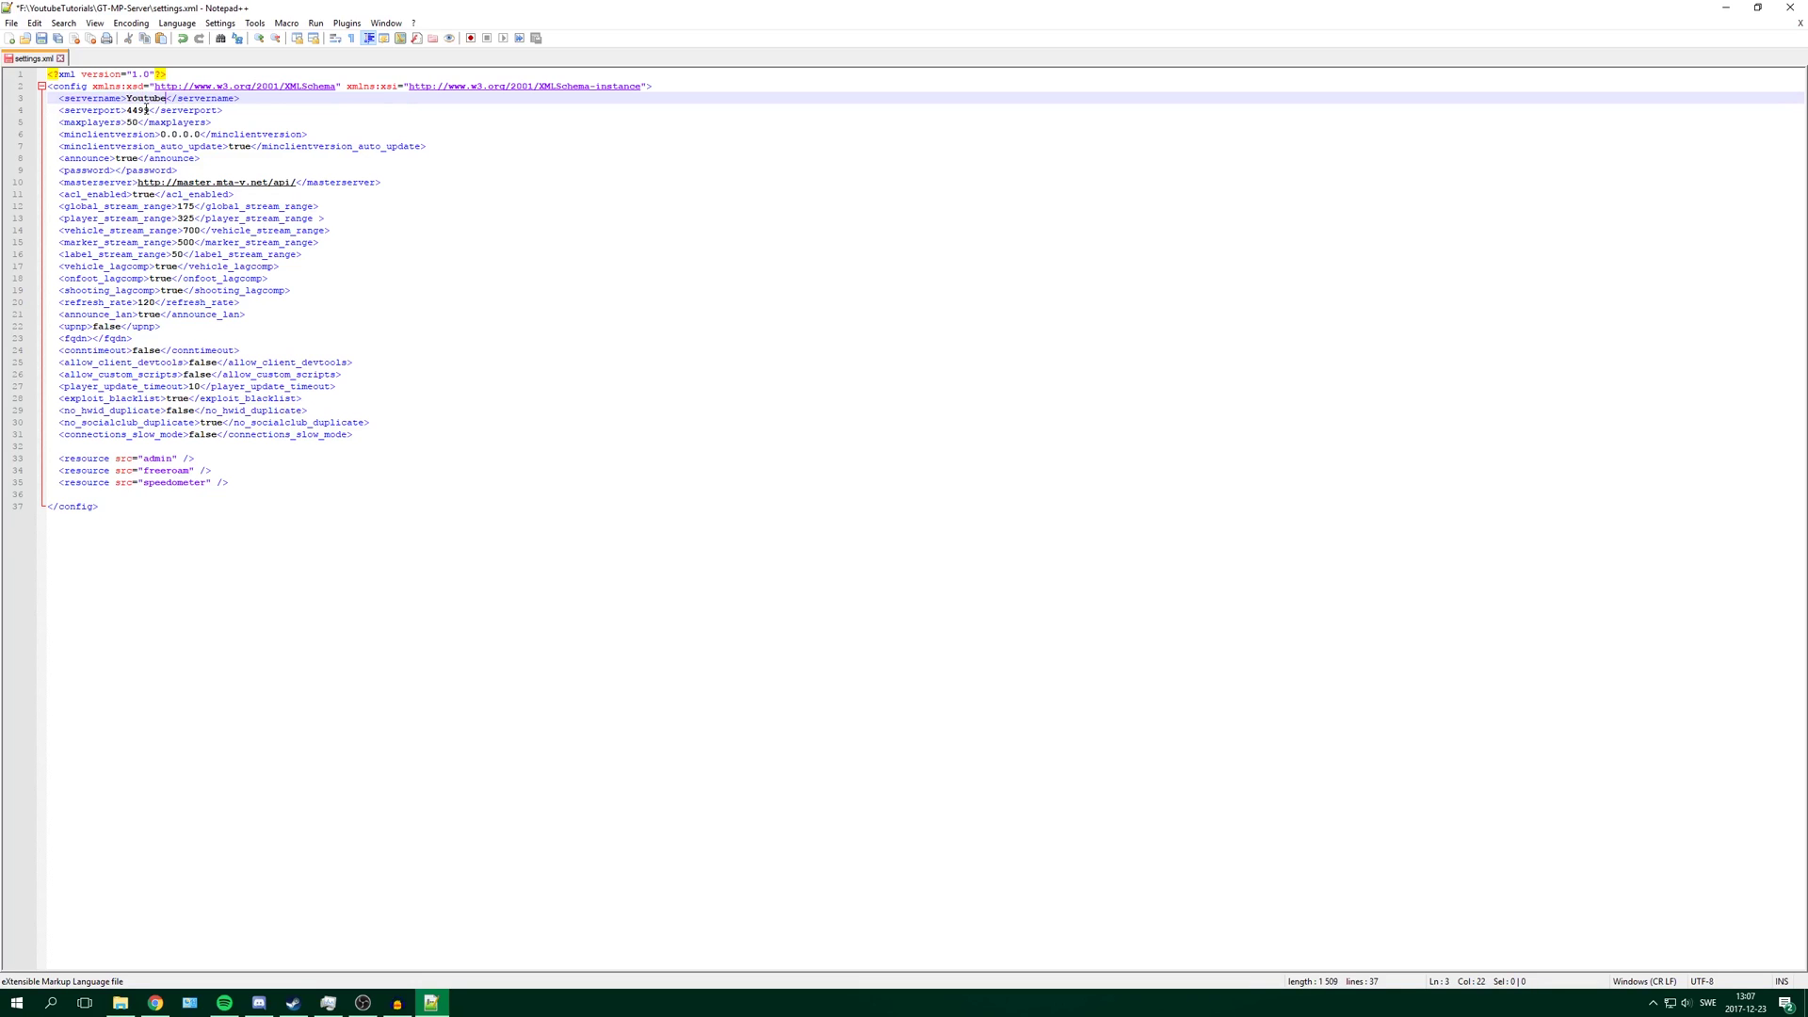
{"action": "type", "text": "yer"}
- Review the server port, max players, minimum client version, password and stream range entries in settings.xml
{"action": "double_click", "coordinate": [138, 111]}
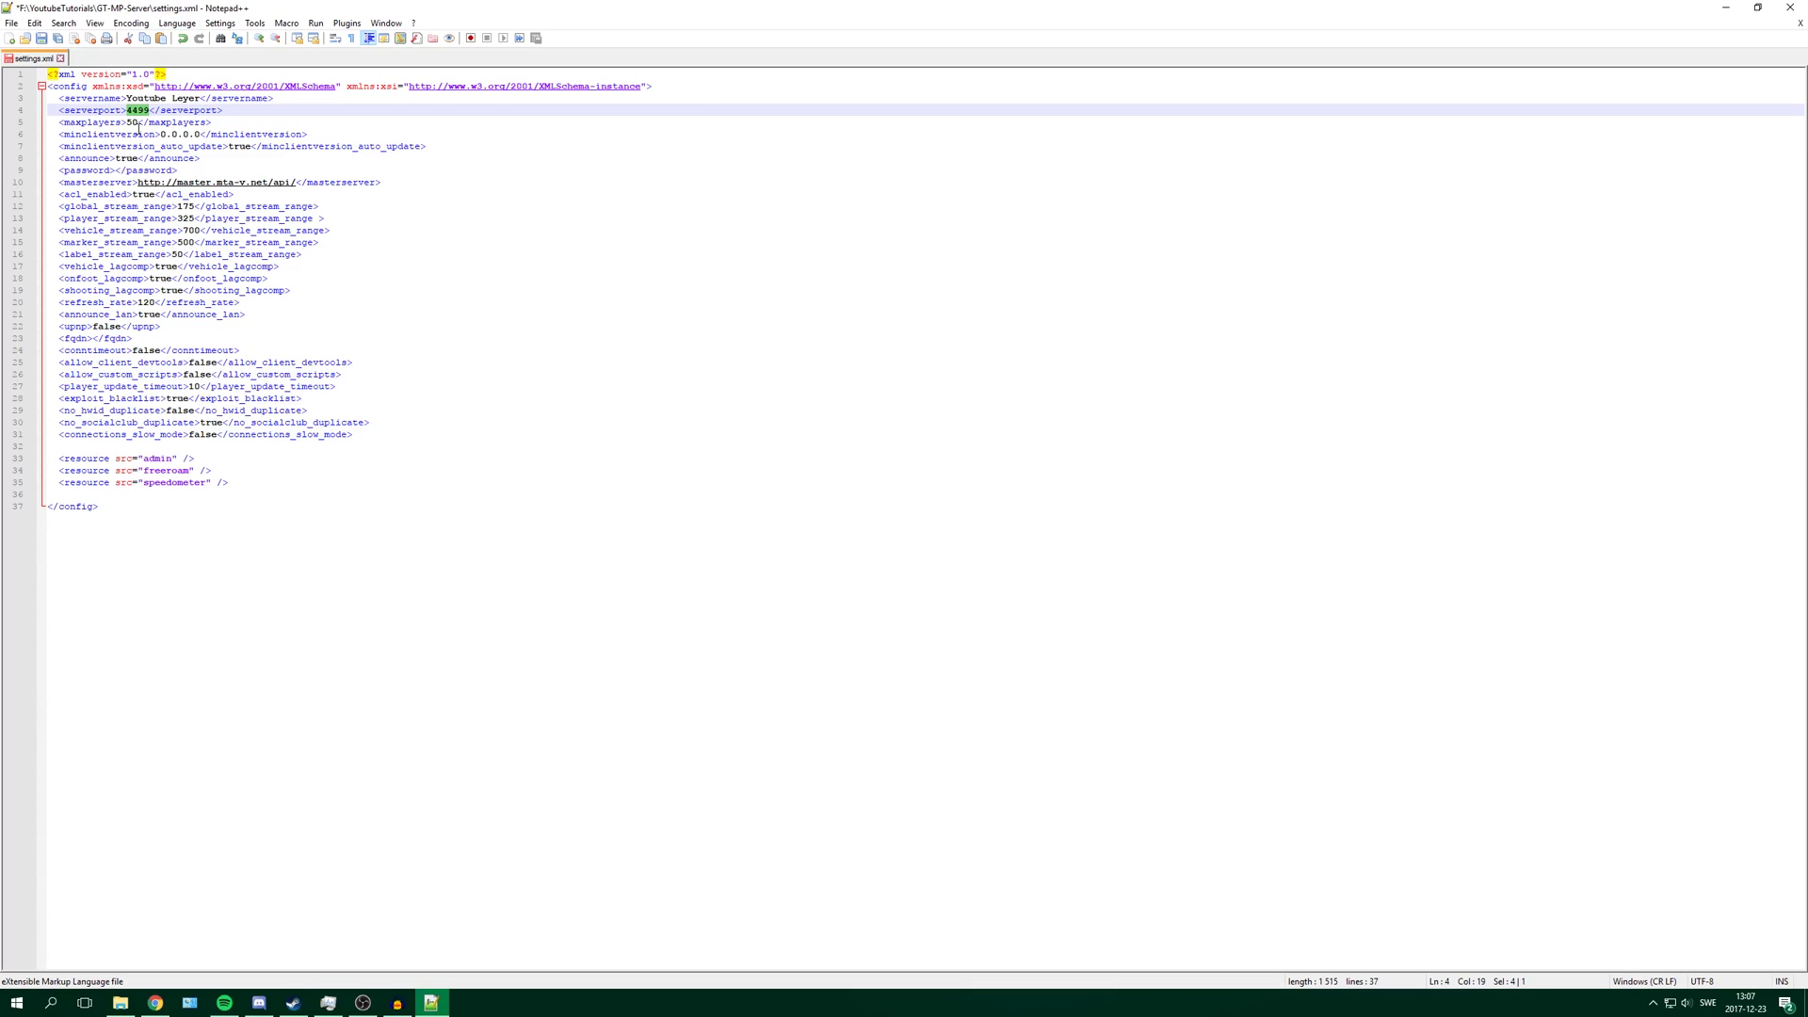
{"action": "left_click", "coordinate": [137, 123]}
{"action": "left_click_drag", "start_coordinate": [122, 124], "coordinate": [139, 124]}
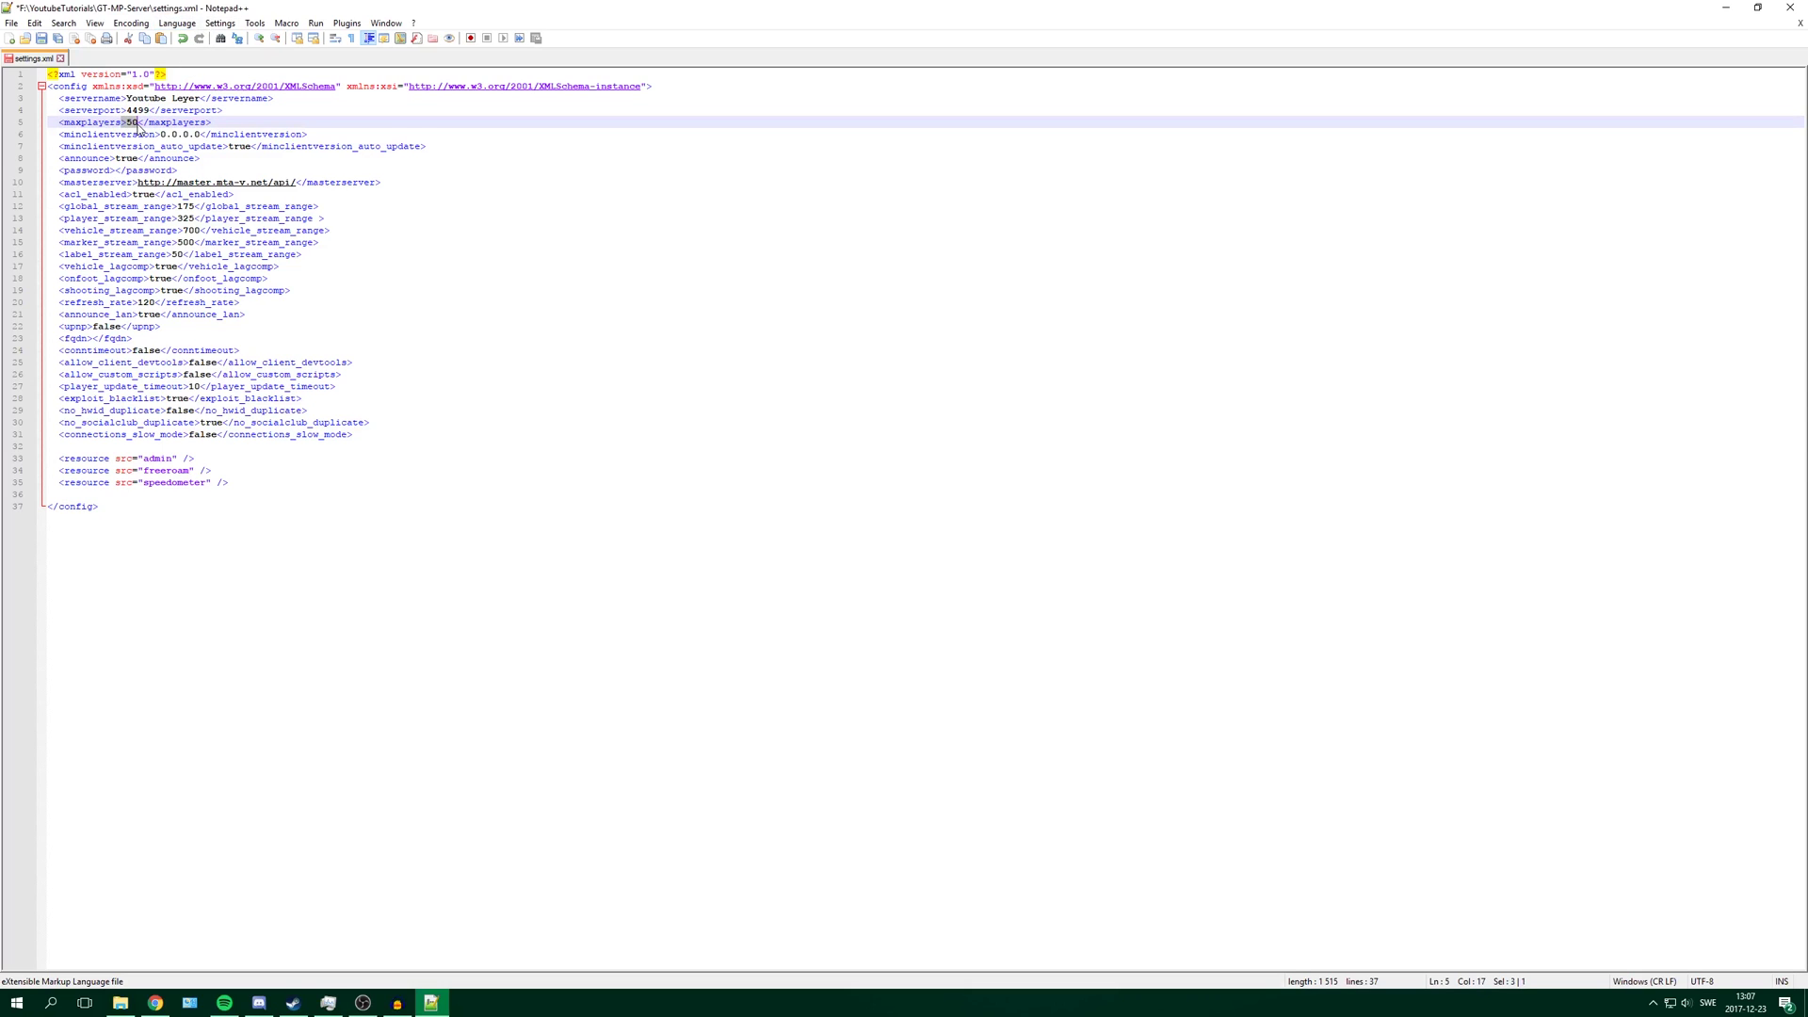
{"action": "left_click", "coordinate": [142, 124]}
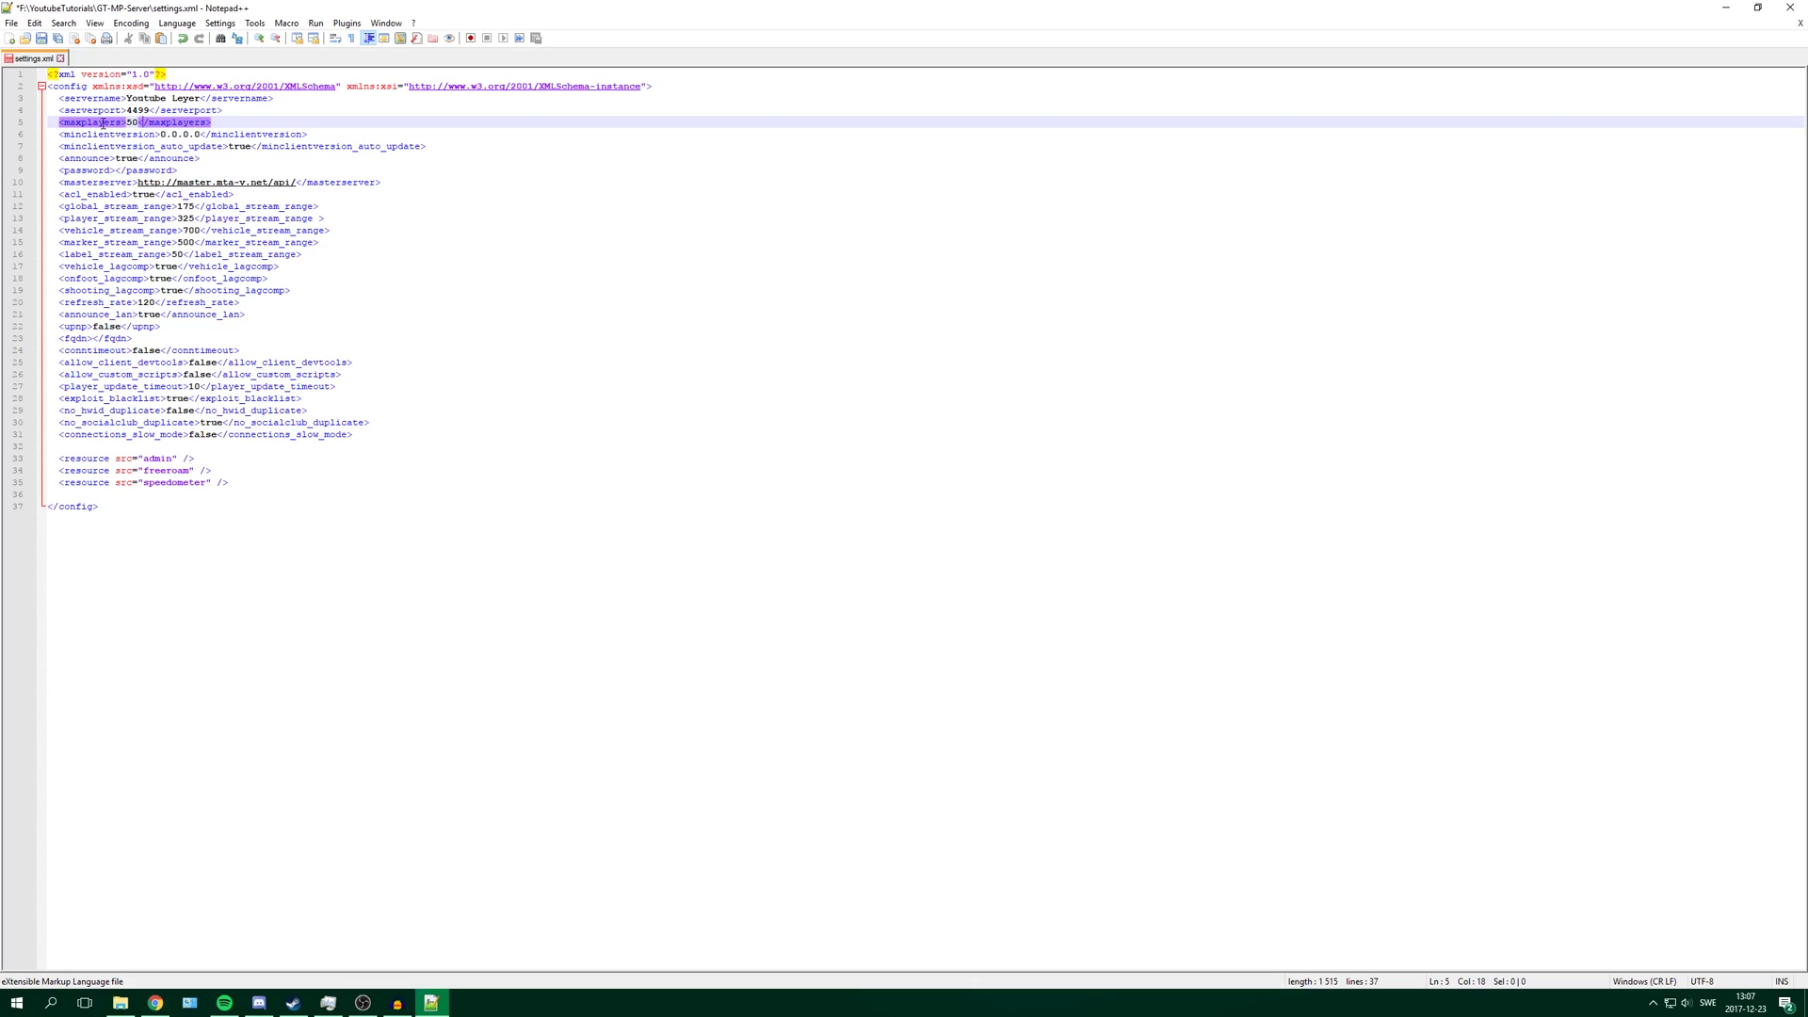
{"action": "double_click", "coordinate": [78, 135]}
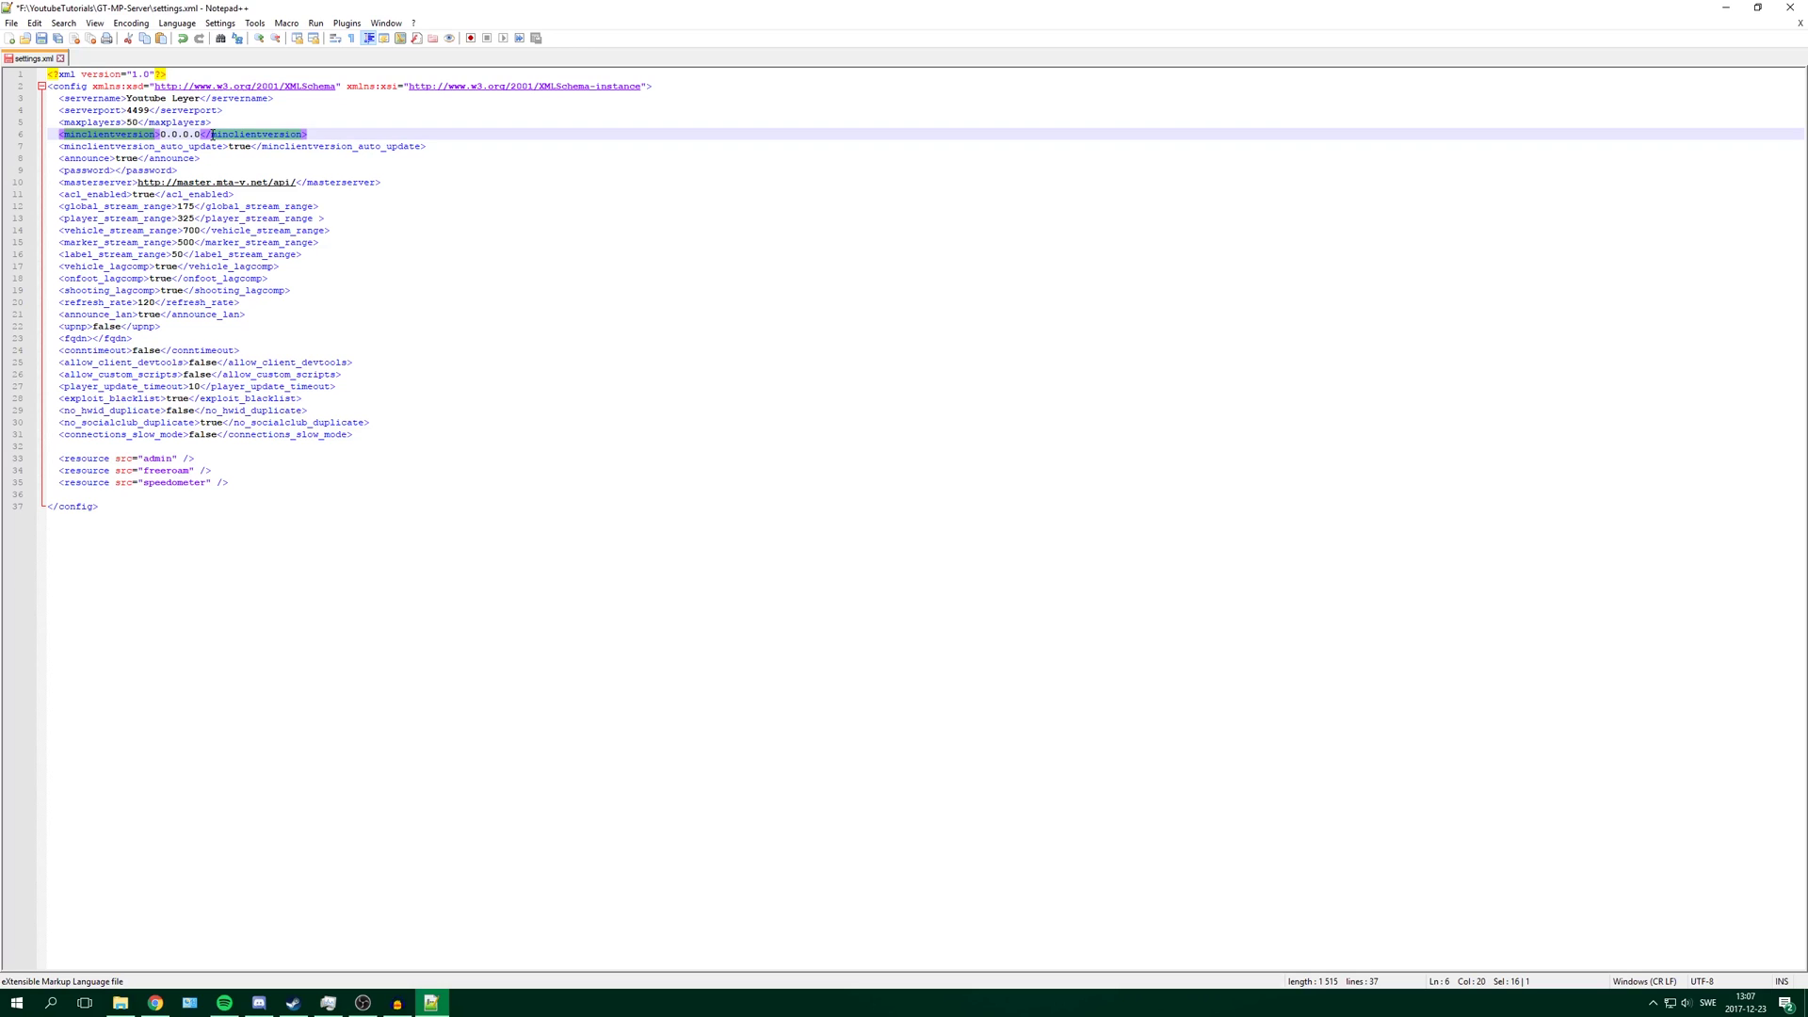
{"action": "left_click", "coordinate": [114, 170]}
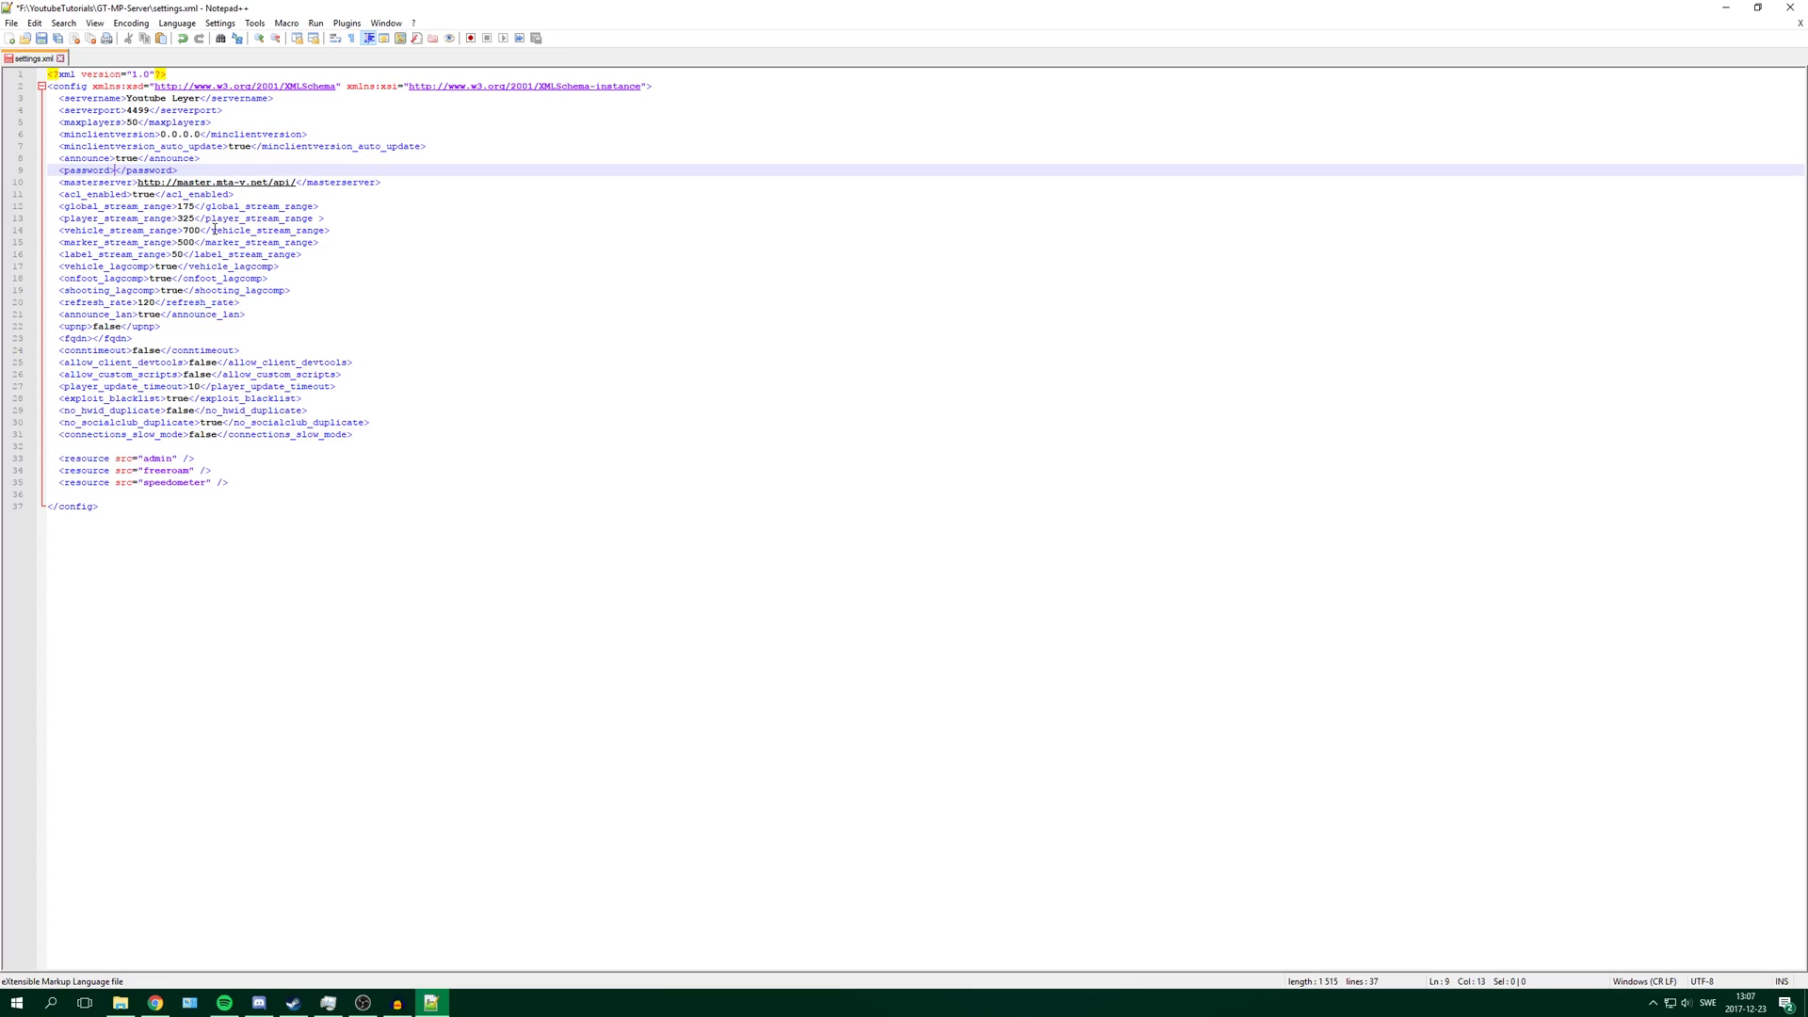
{"action": "left_click_drag", "start_coordinate": [166, 207], "coordinate": [173, 242]}
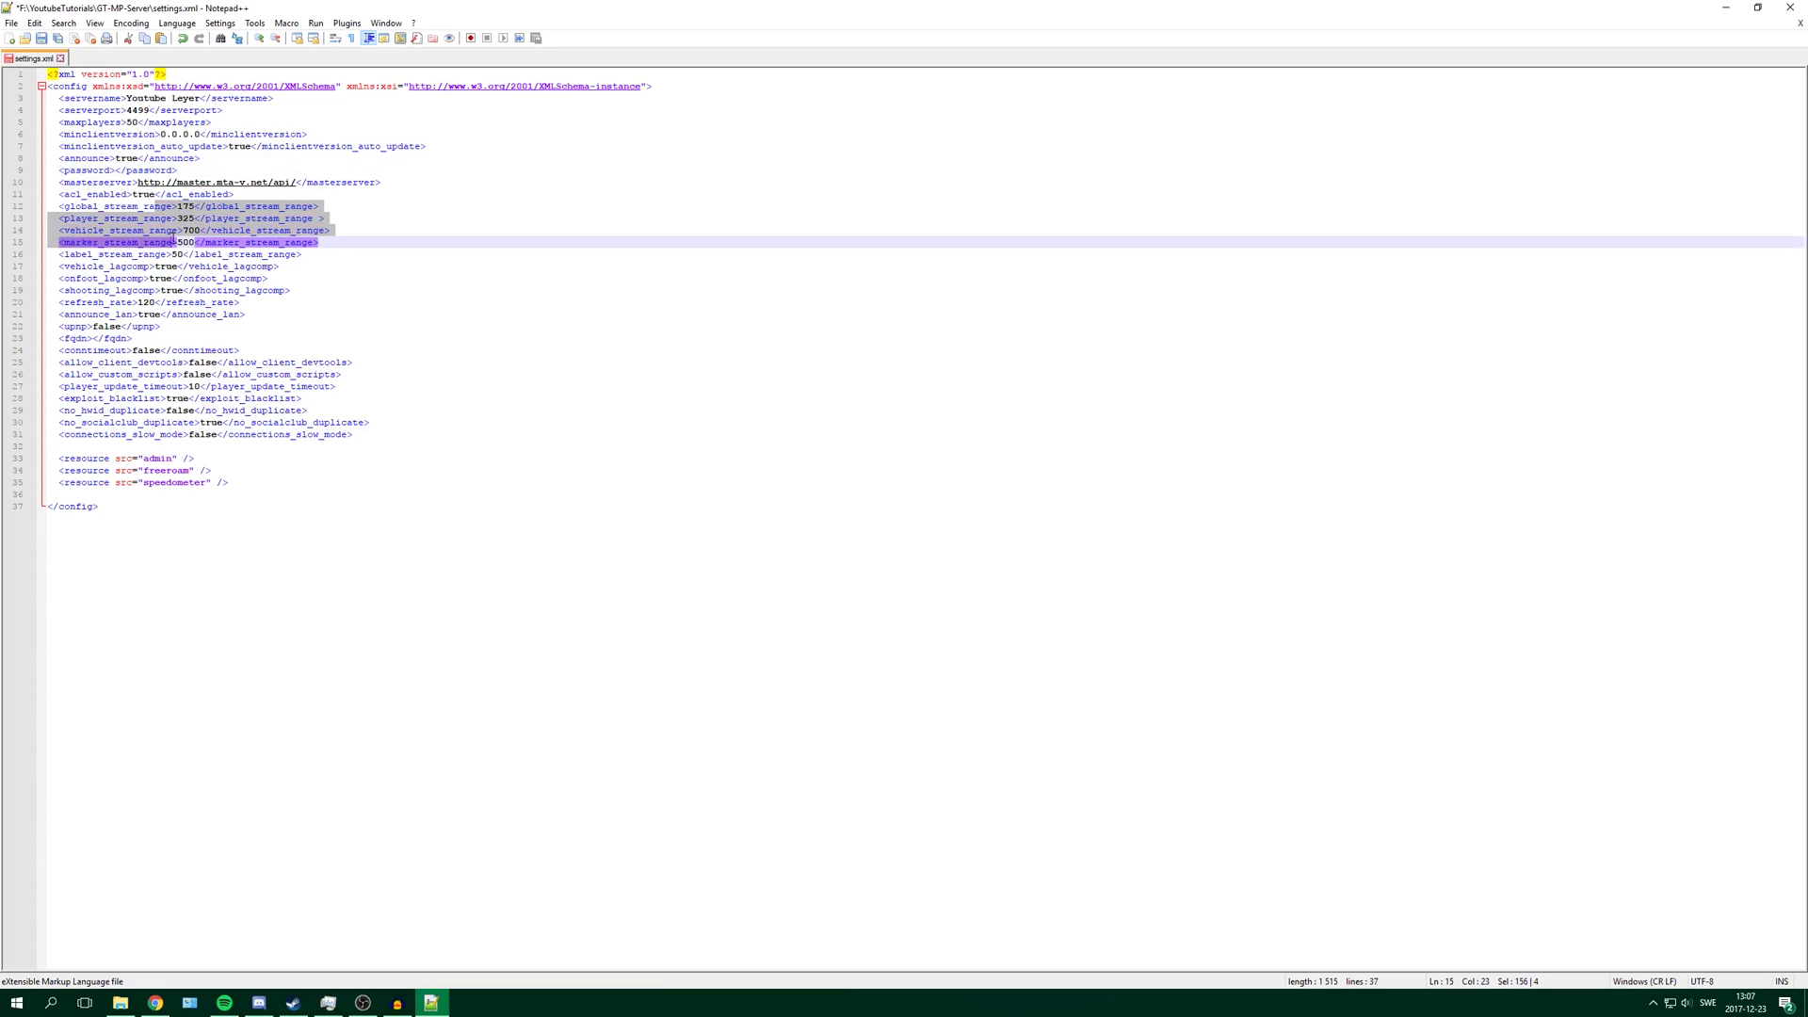
{"action": "left_click", "coordinate": [222, 230]}
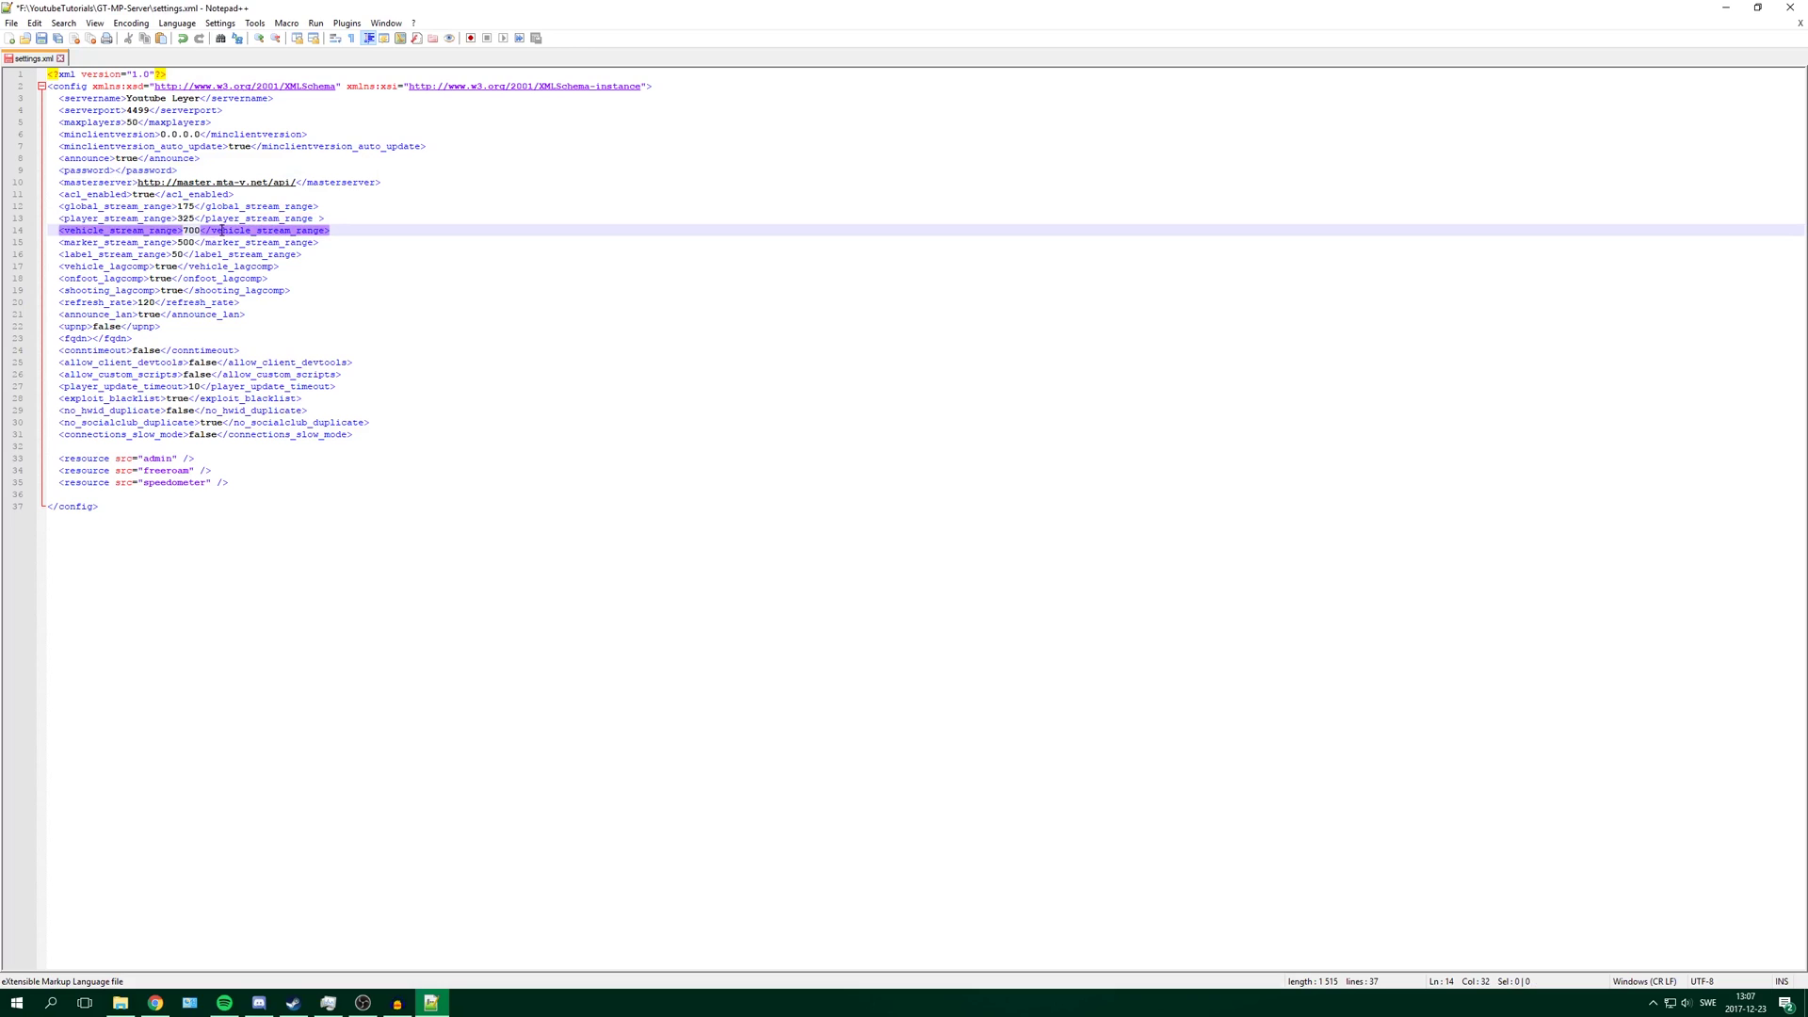
{"action": "left_click", "coordinate": [302, 243]}
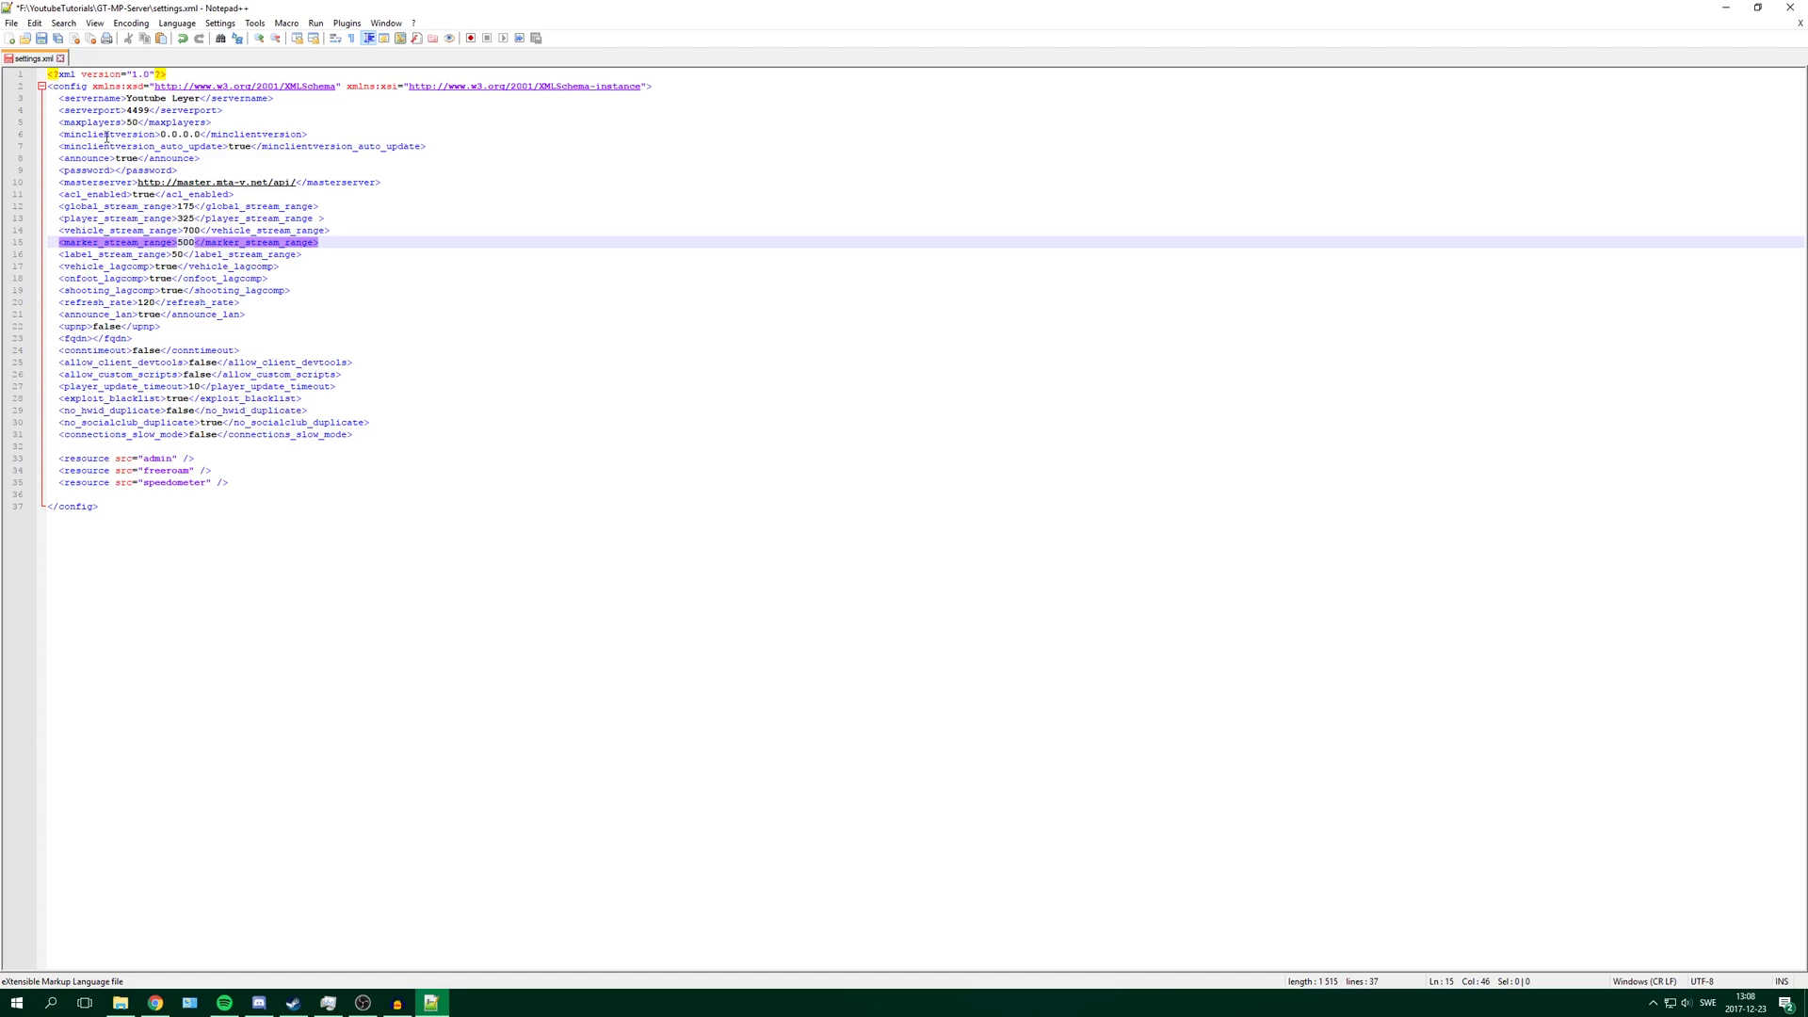
- Save the edited settings.xml and close the text editor
{"action": "left_click", "coordinate": [41, 38]}
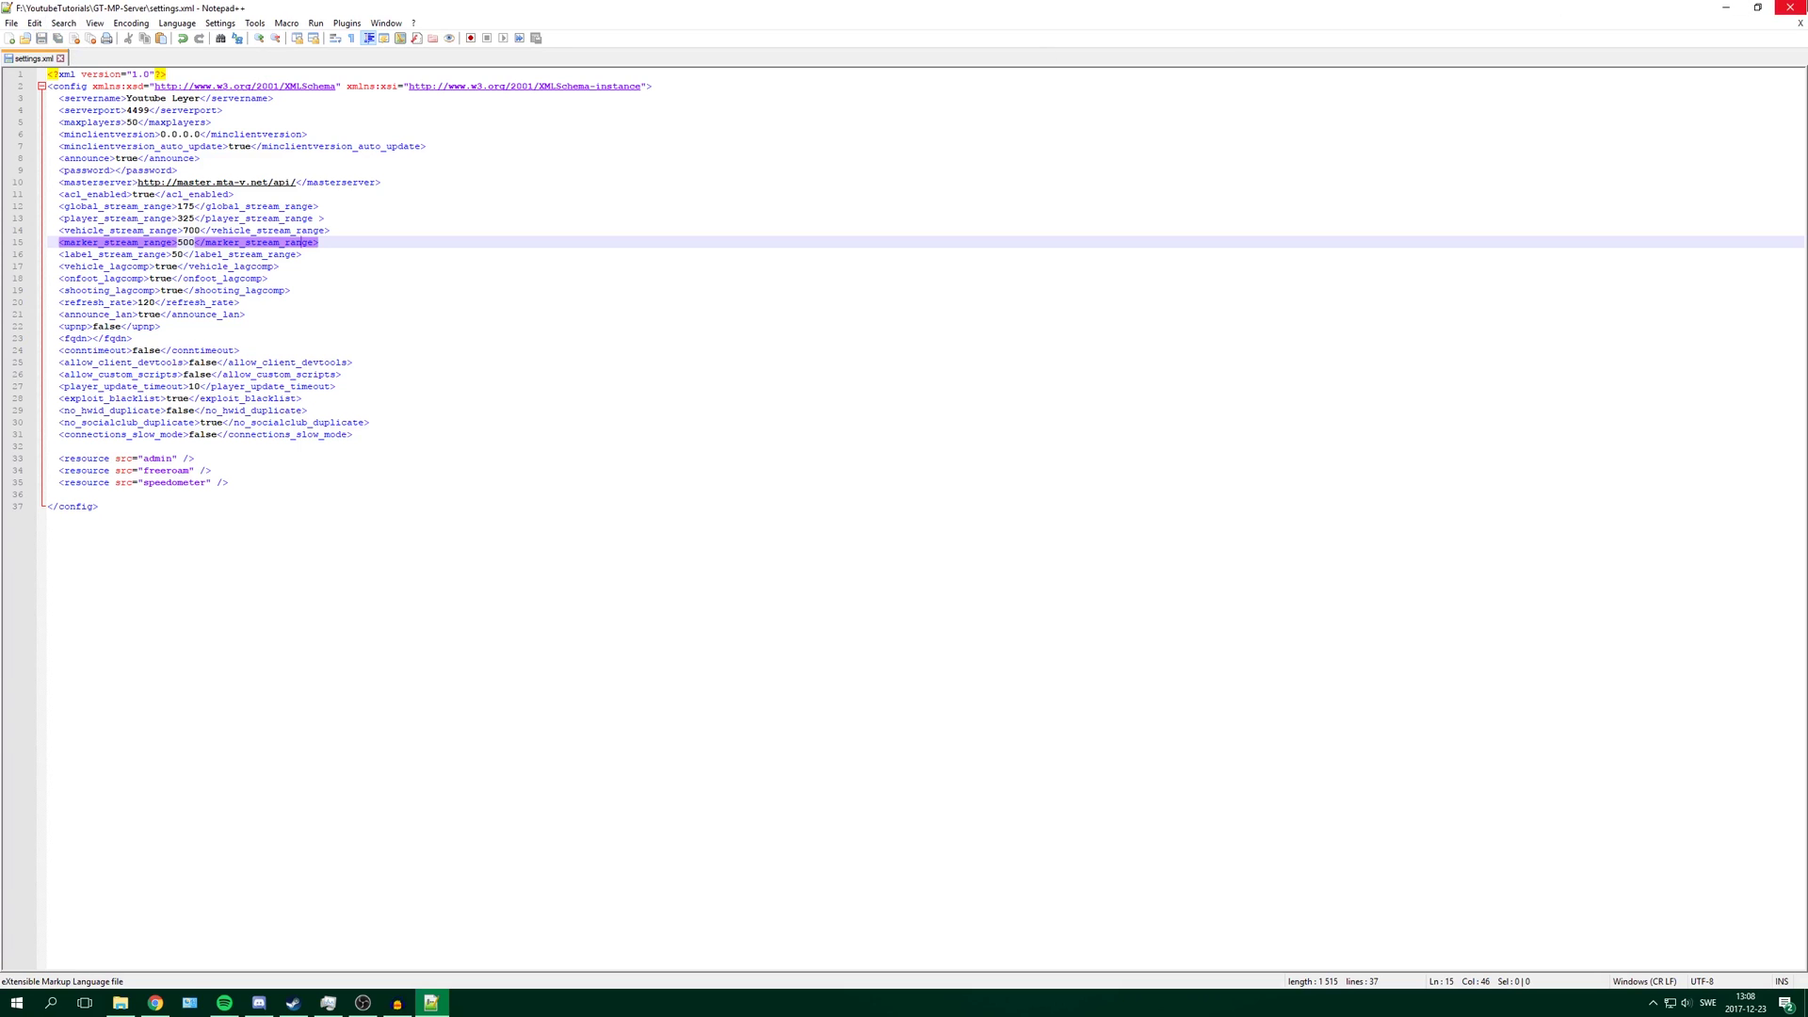
{"action": "left_click", "coordinate": [1789, 8]}
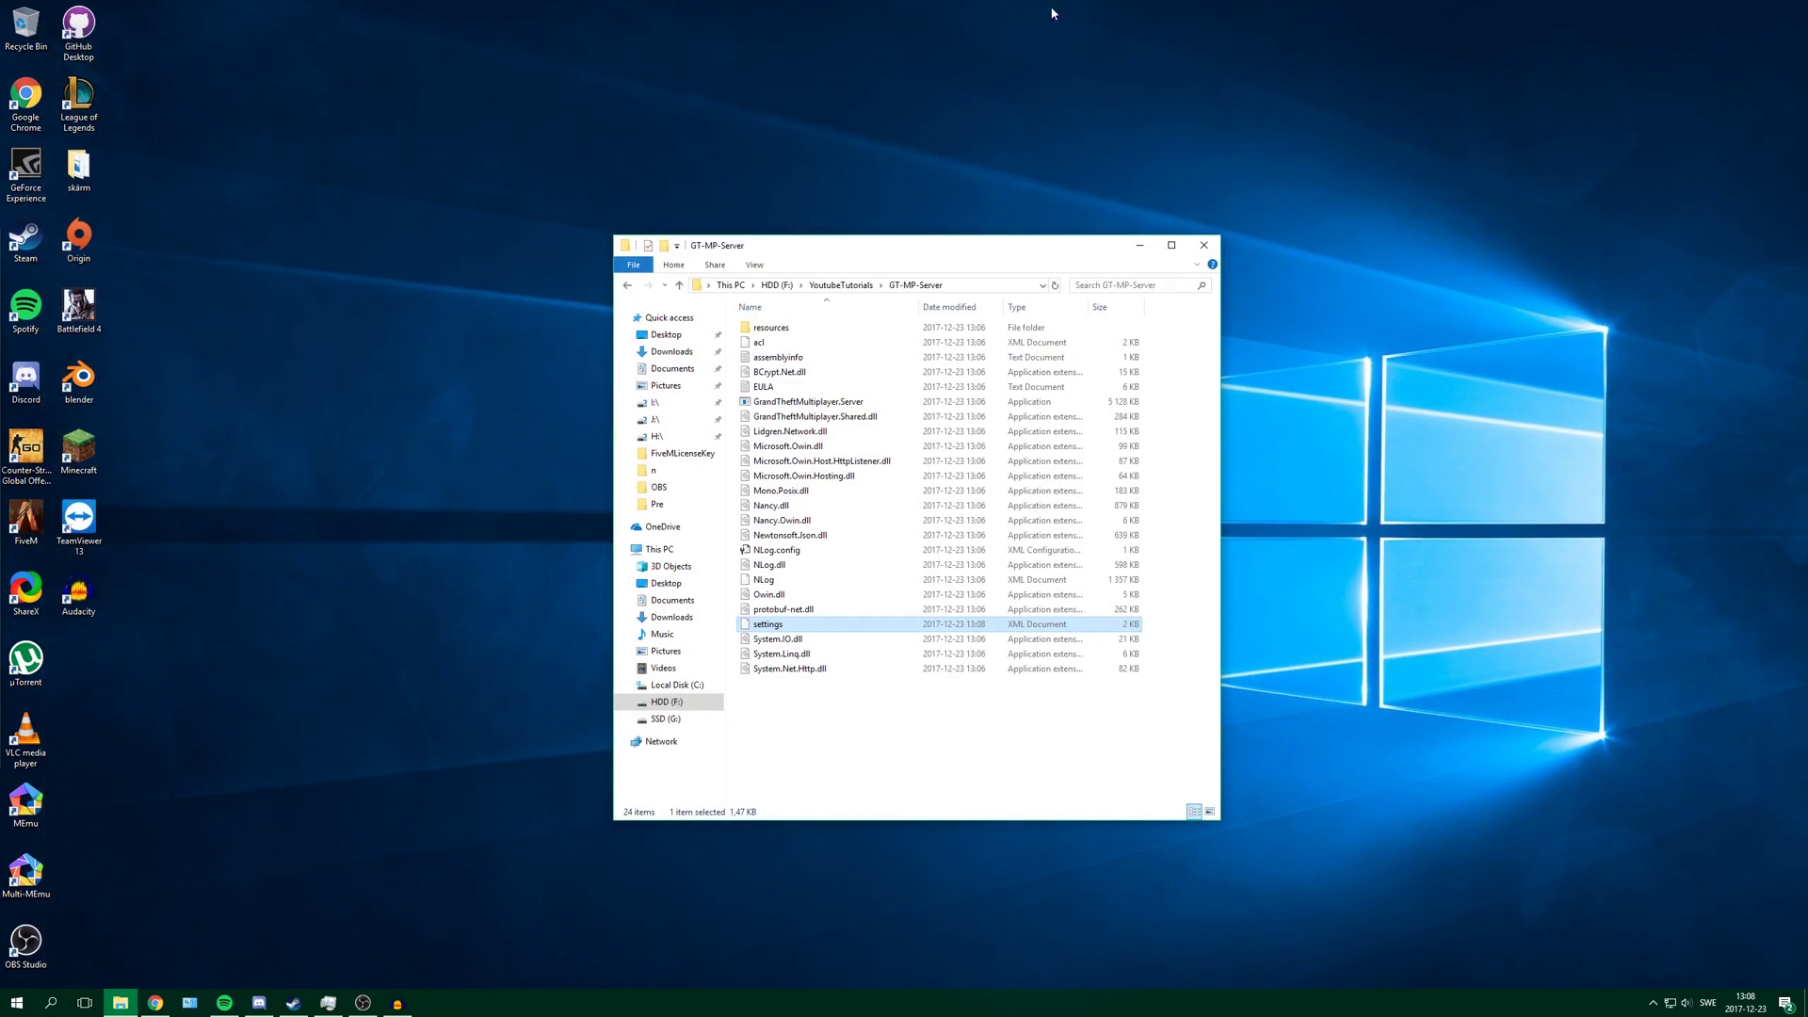
- Start GrandTheftMultiplayer.Server from the GT-MP-Server folder and arrange its console and the folder window side by side
{"action": "left_click", "coordinate": [768, 405]}
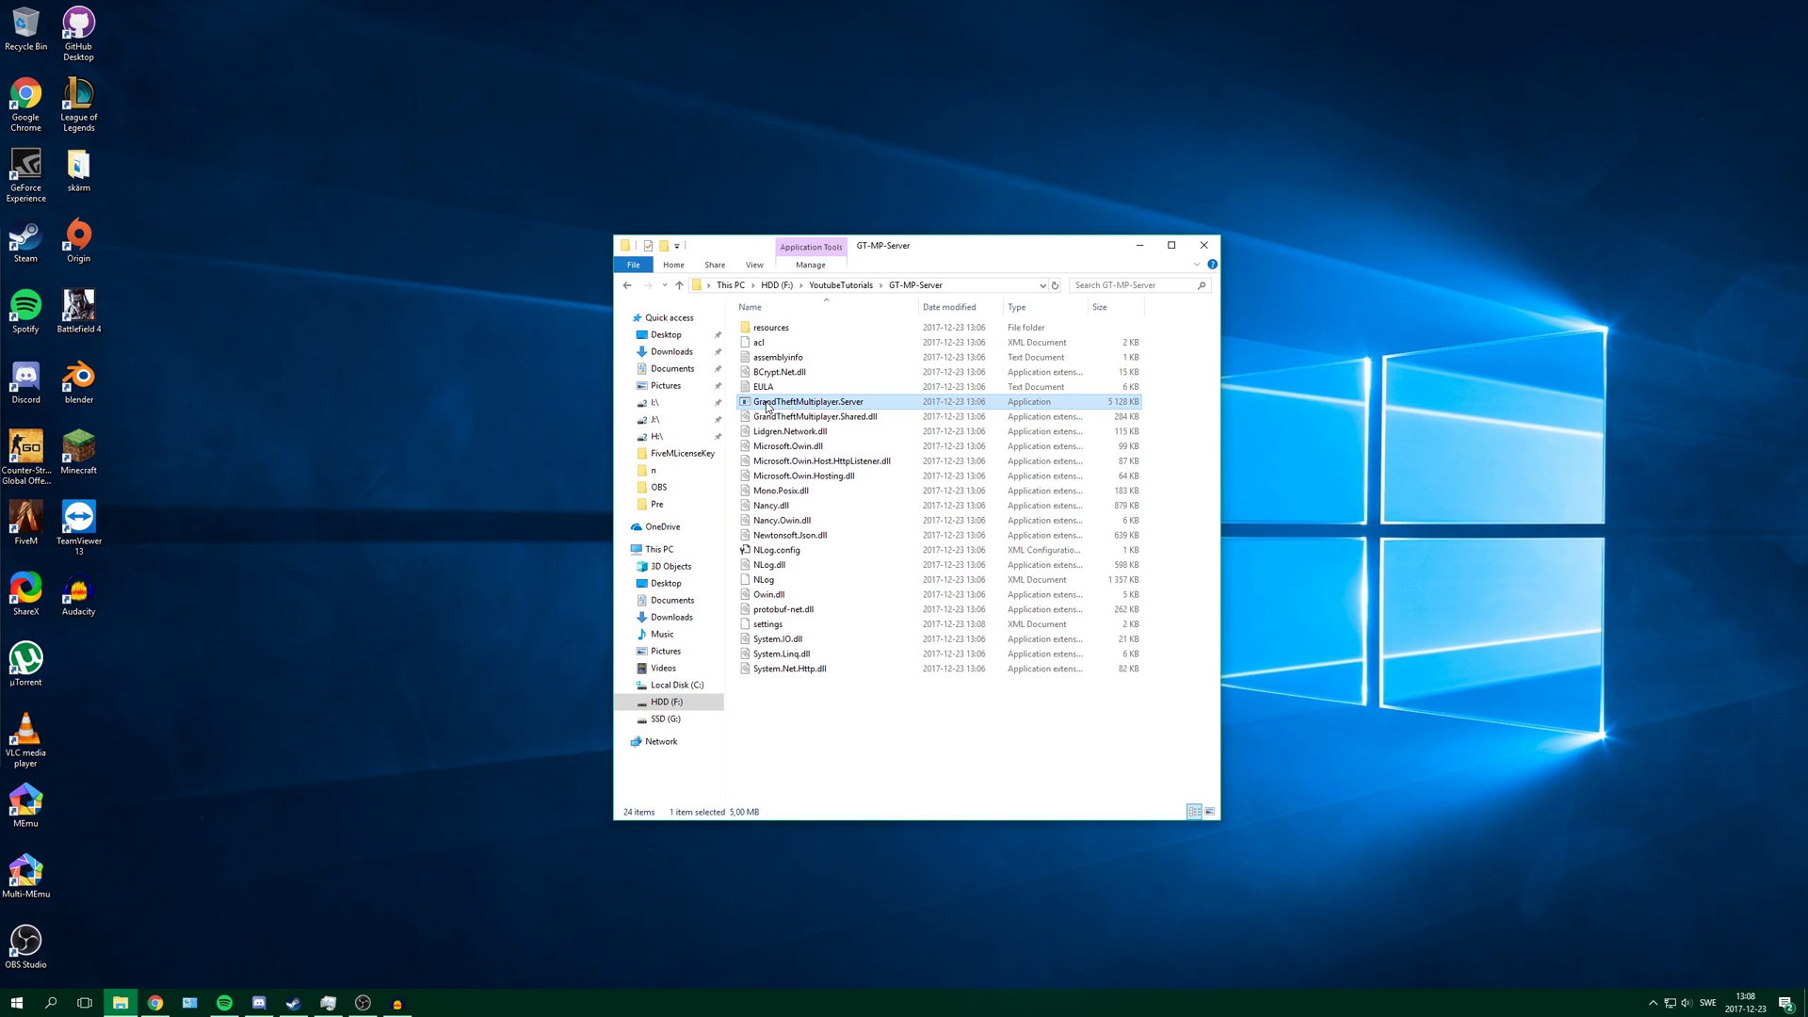
{"action": "double_click", "coordinate": [768, 405]}
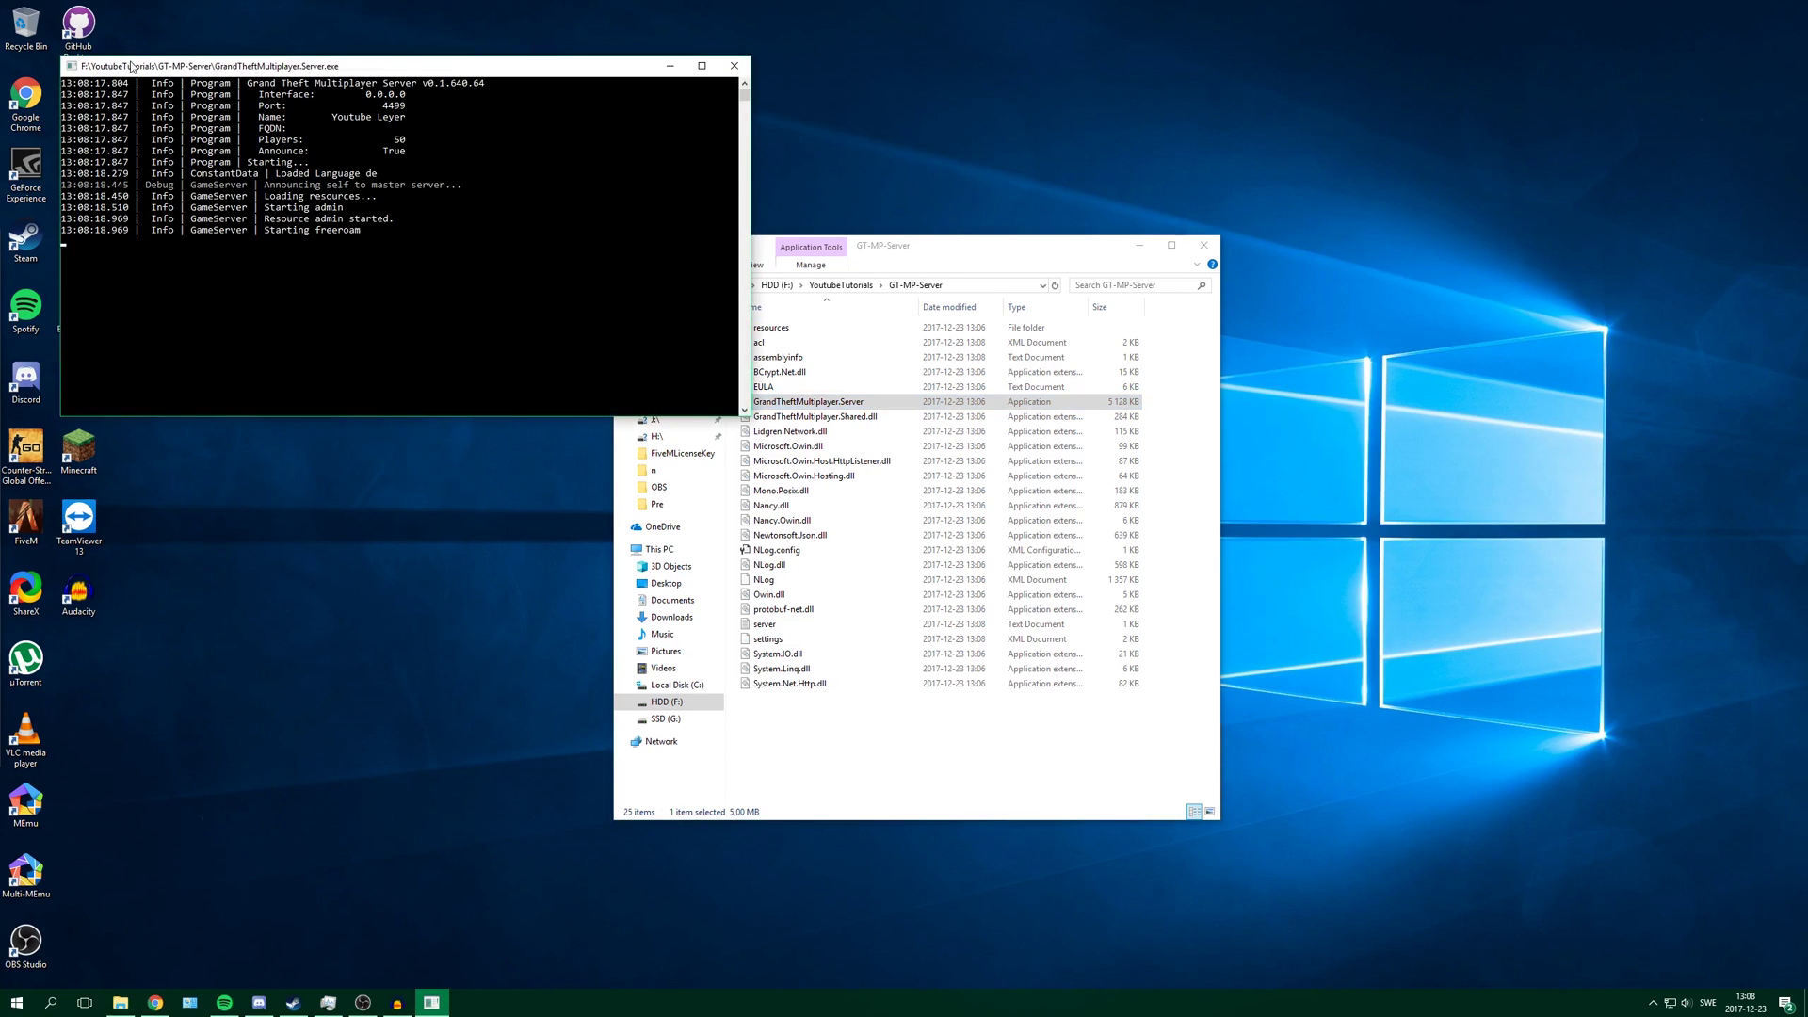
{"action": "left_click_drag", "start_coordinate": [124, 72], "coordinate": [132, 167]}
{"action": "left_click_drag", "start_coordinate": [885, 251], "coordinate": [1180, 242]}
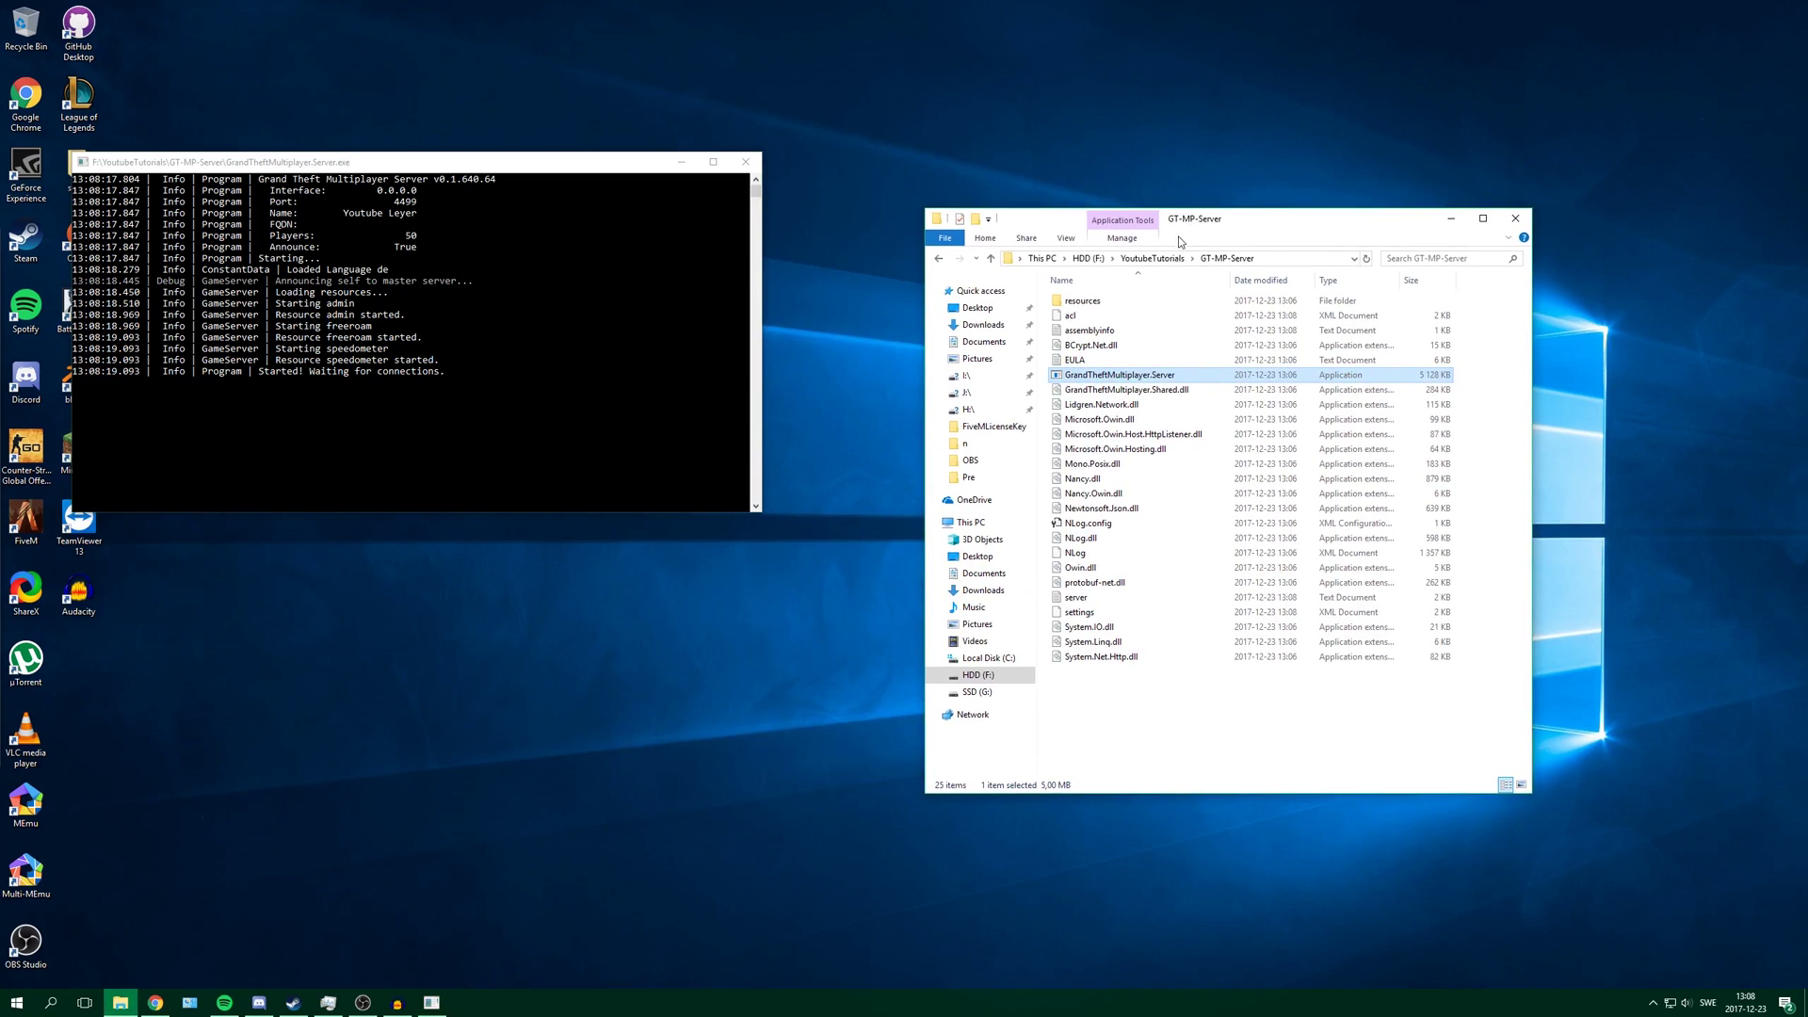
- Start GrandTheftMultiplayer.Launcher from the OtherGames\GTM folder on the F: drive and launch the game from it
{"action": "left_click", "coordinate": [1139, 260]}
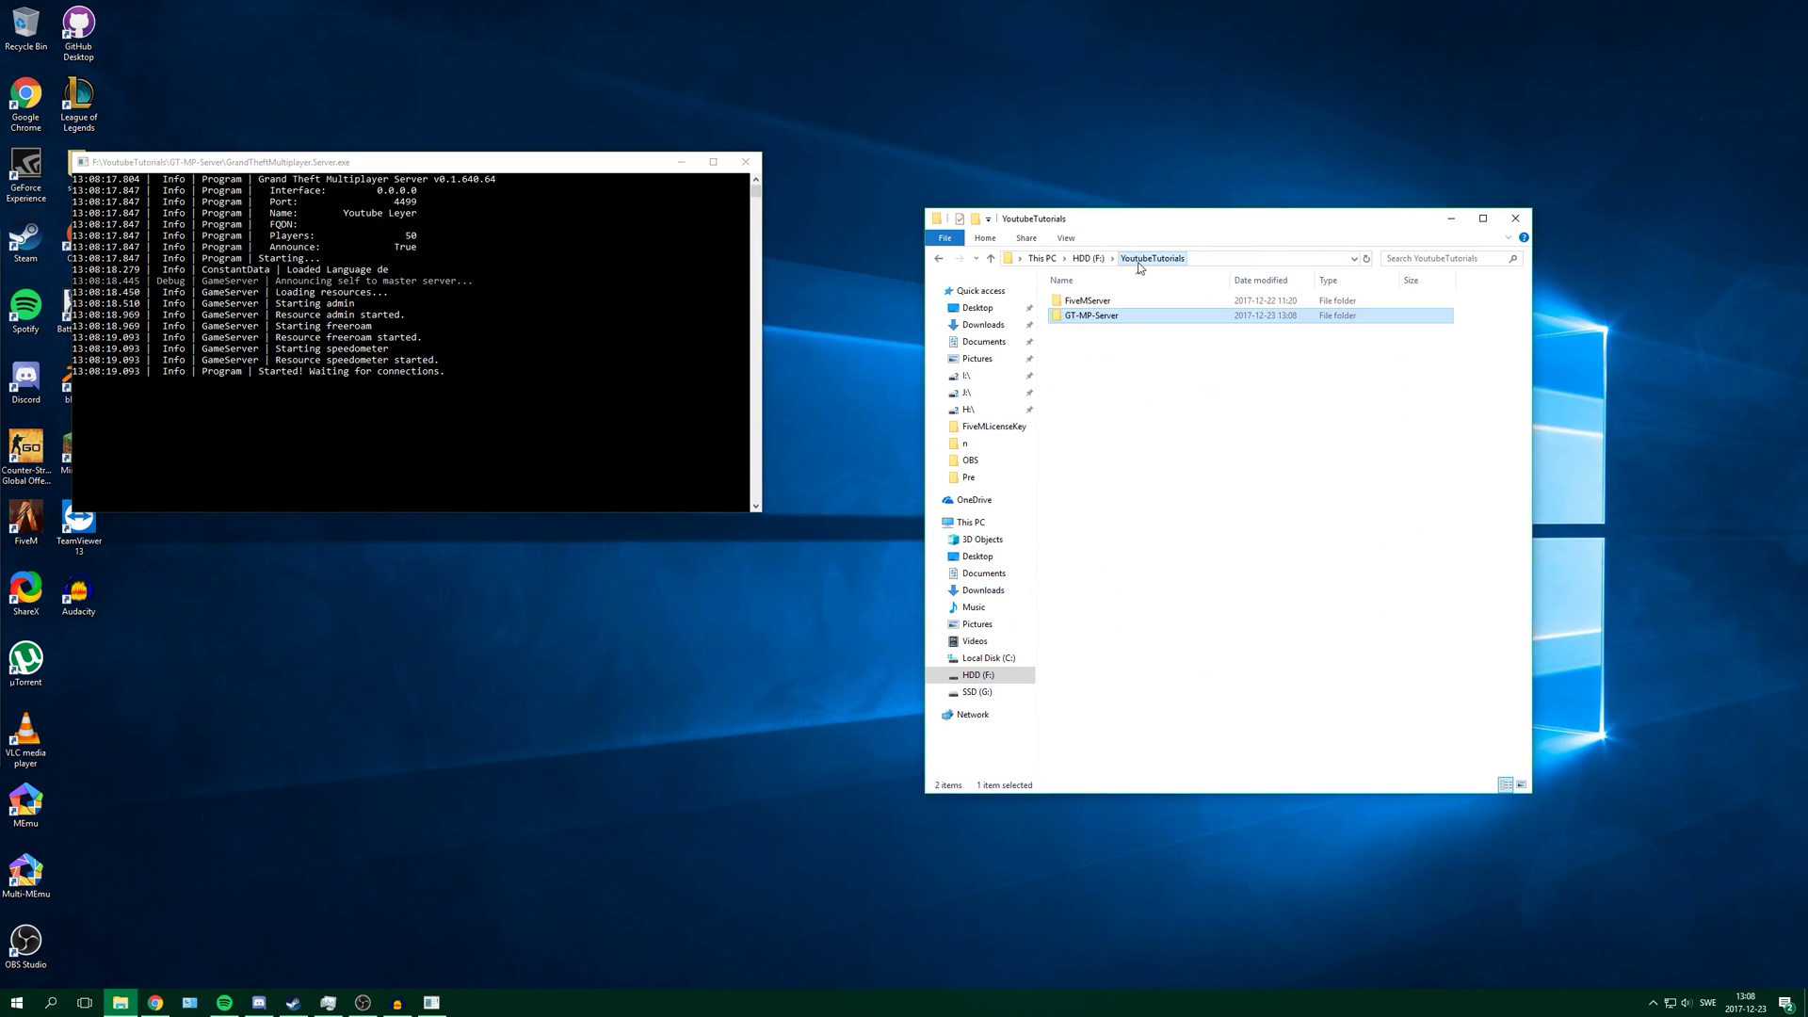
{"action": "left_click", "coordinate": [363, 1003]}
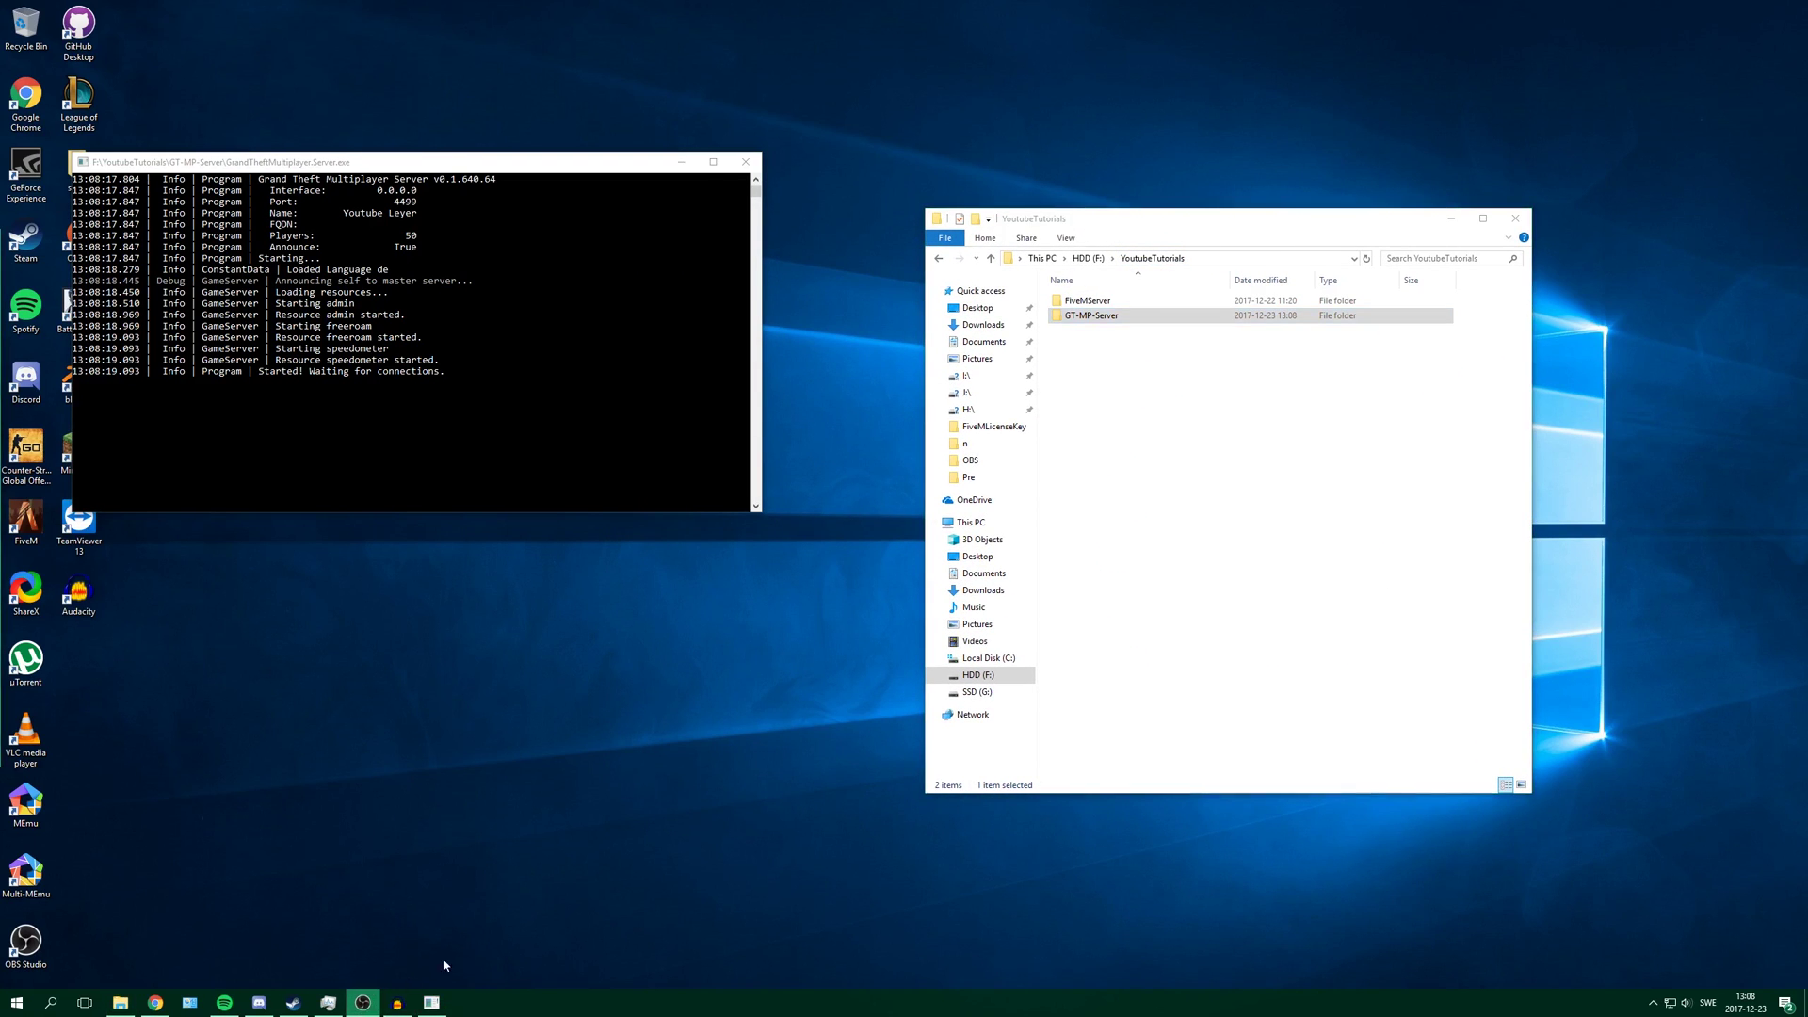
{"action": "left_click", "coordinate": [1164, 300]}
{"action": "left_click", "coordinate": [1088, 259]}
{"action": "double_click", "coordinate": [1101, 313]}
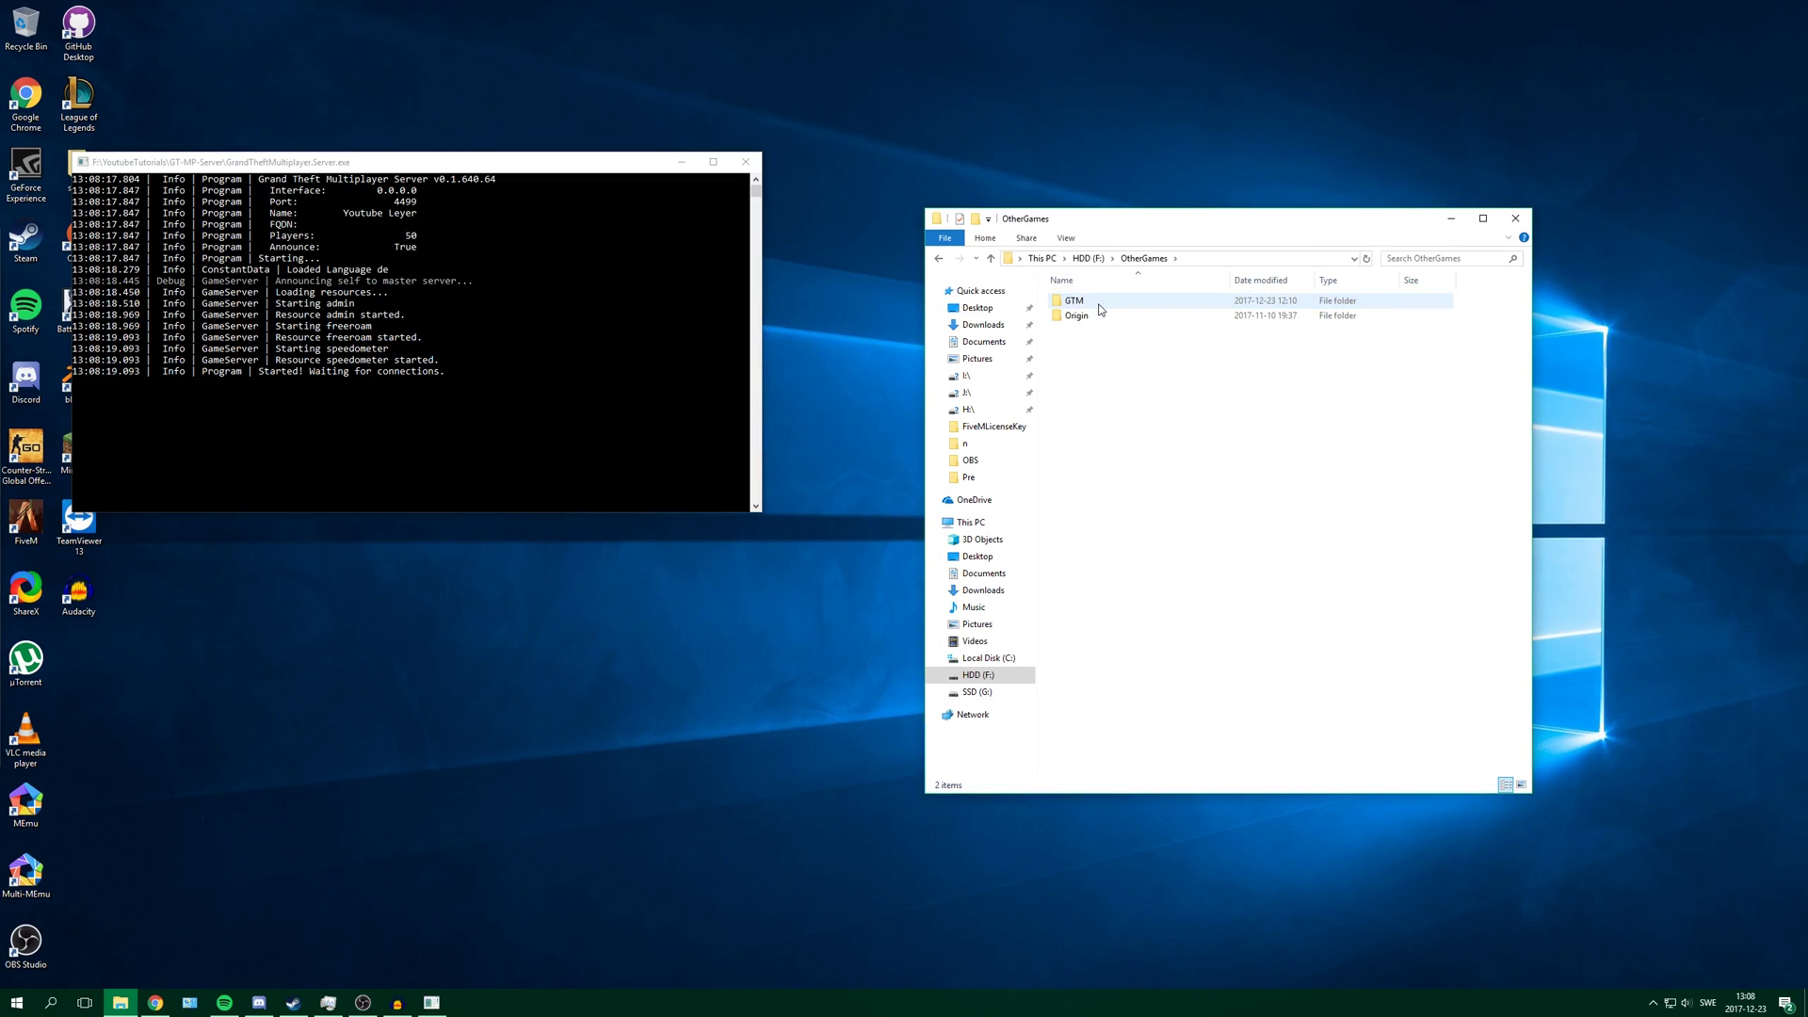
{"action": "double_click", "coordinate": [1101, 303]}
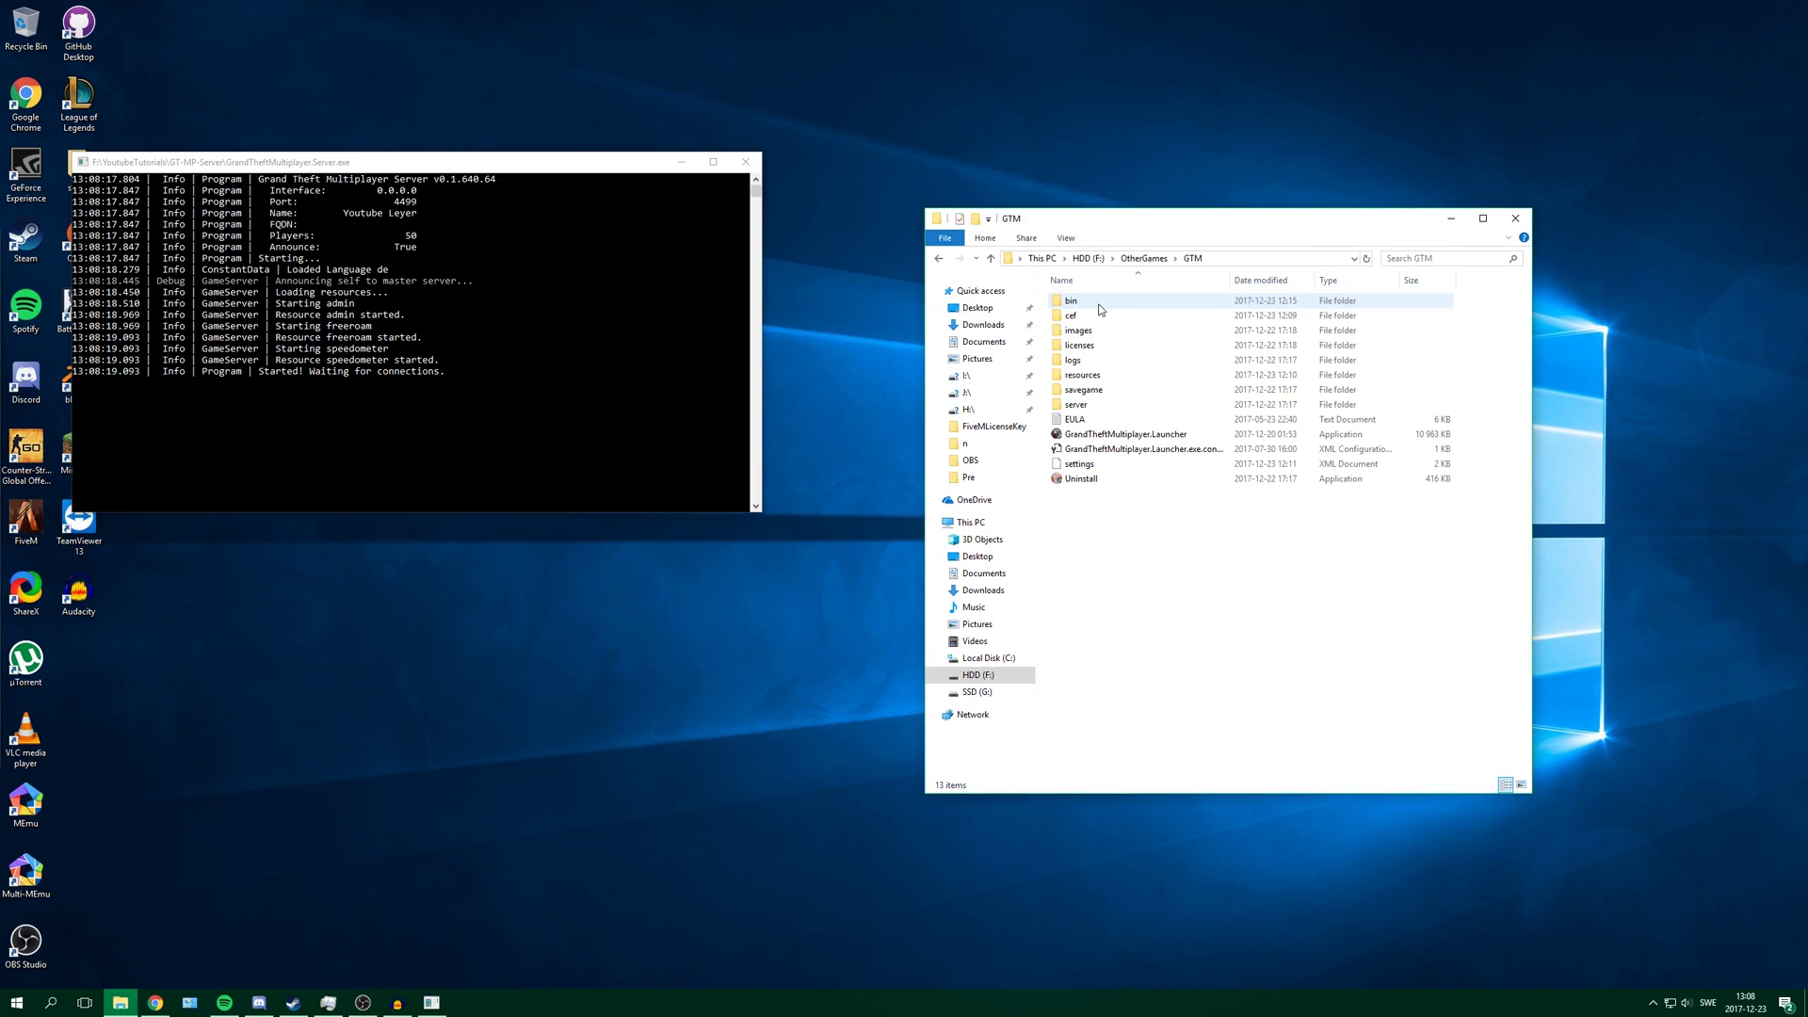
{"action": "double_click", "coordinate": [1119, 435]}
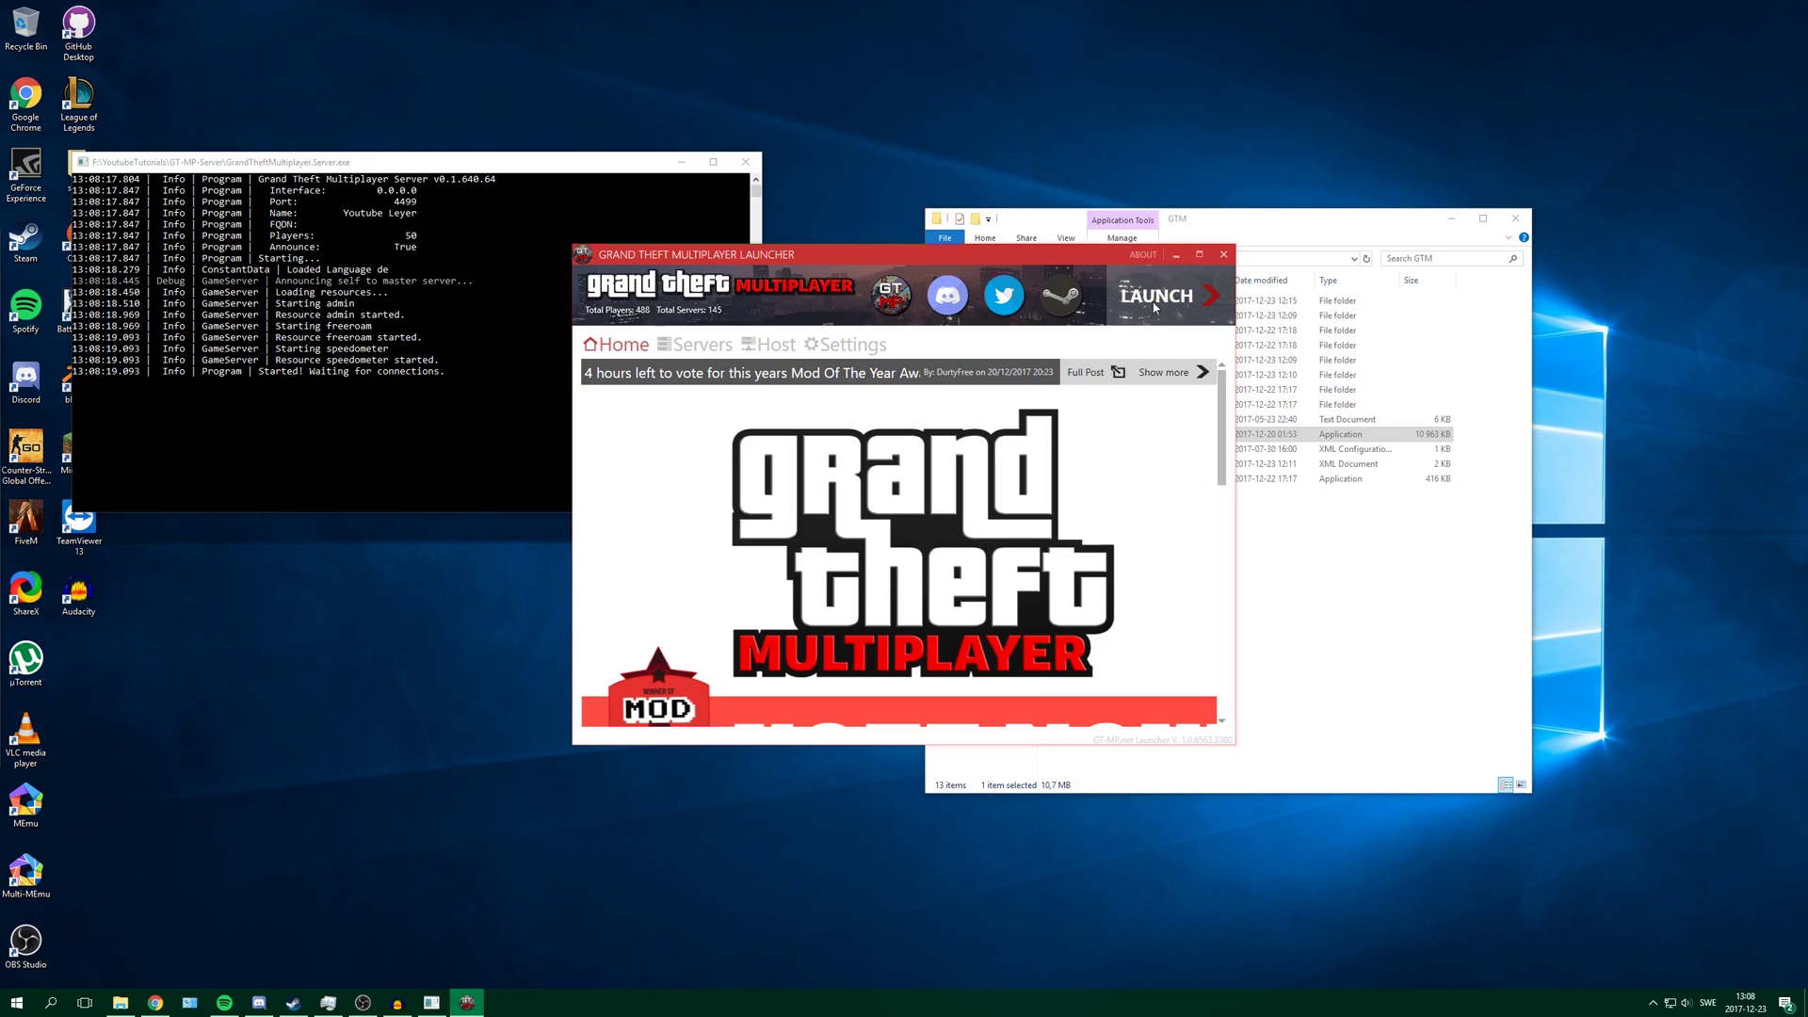
{"action": "left_click", "coordinate": [1155, 300]}
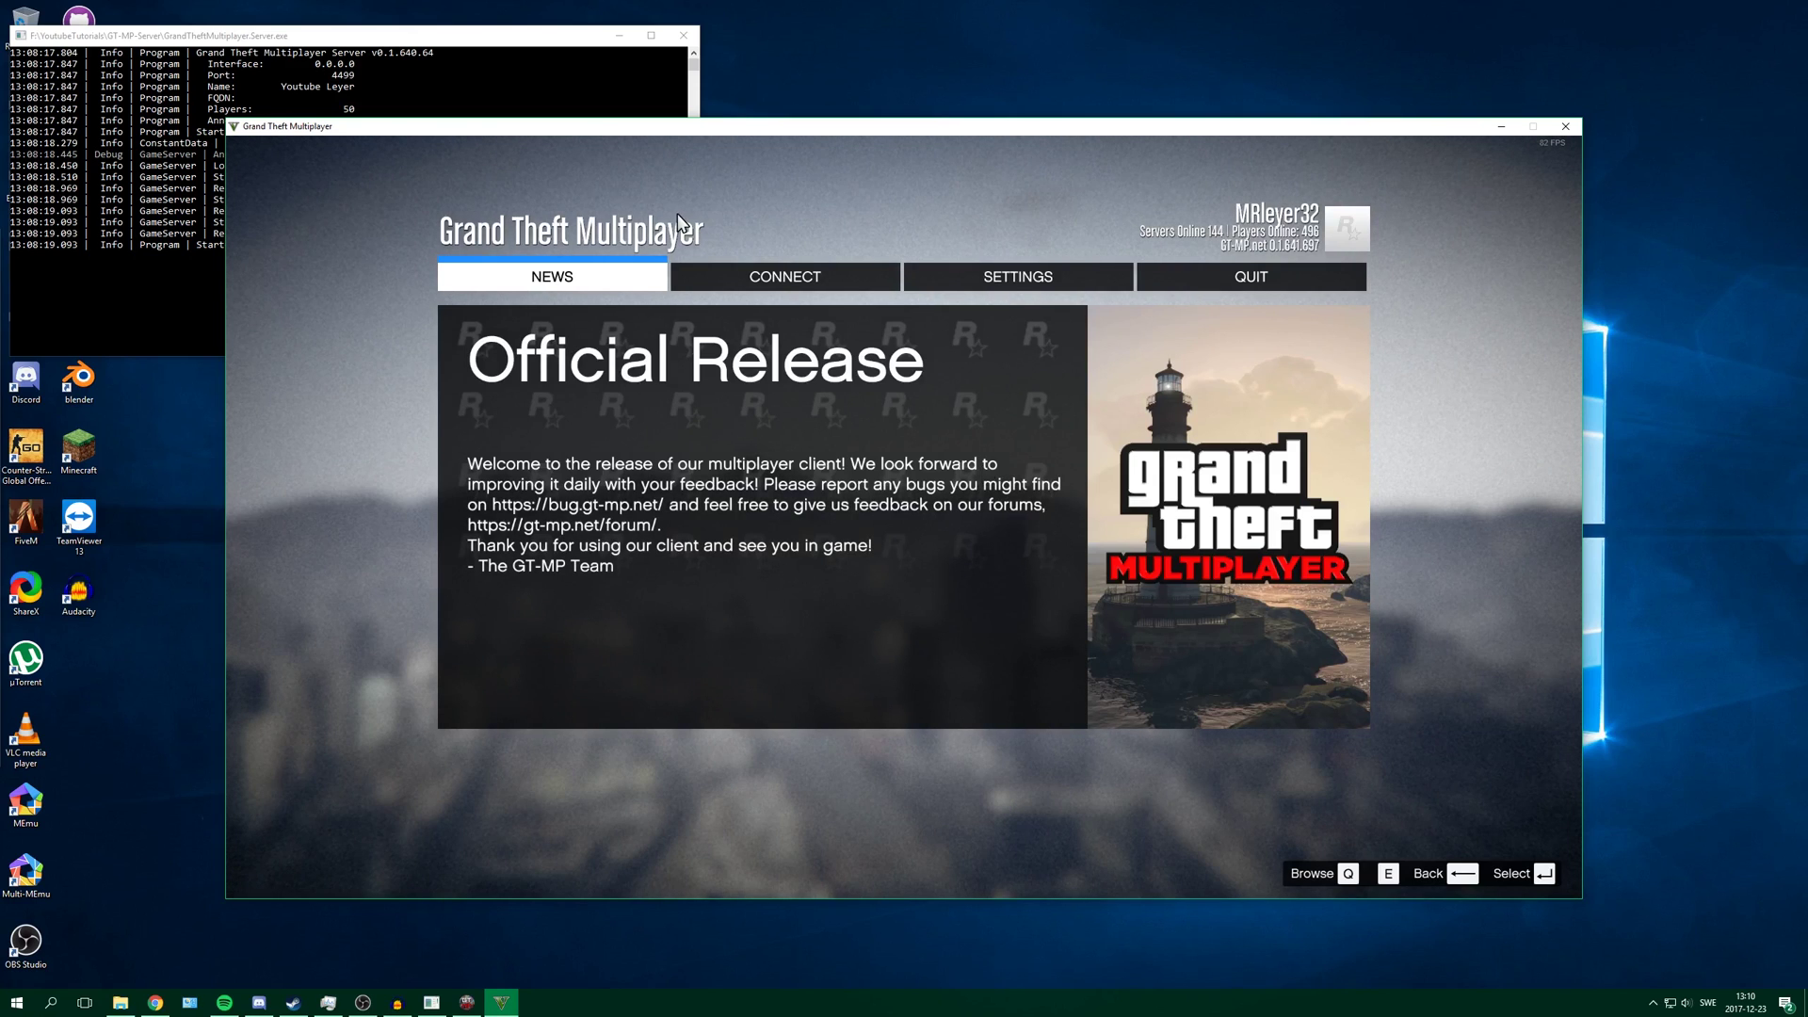
- Join the "Youtube Leyer" freeroam server from the game's local network server list
{"action": "left_click", "coordinate": [773, 282]}
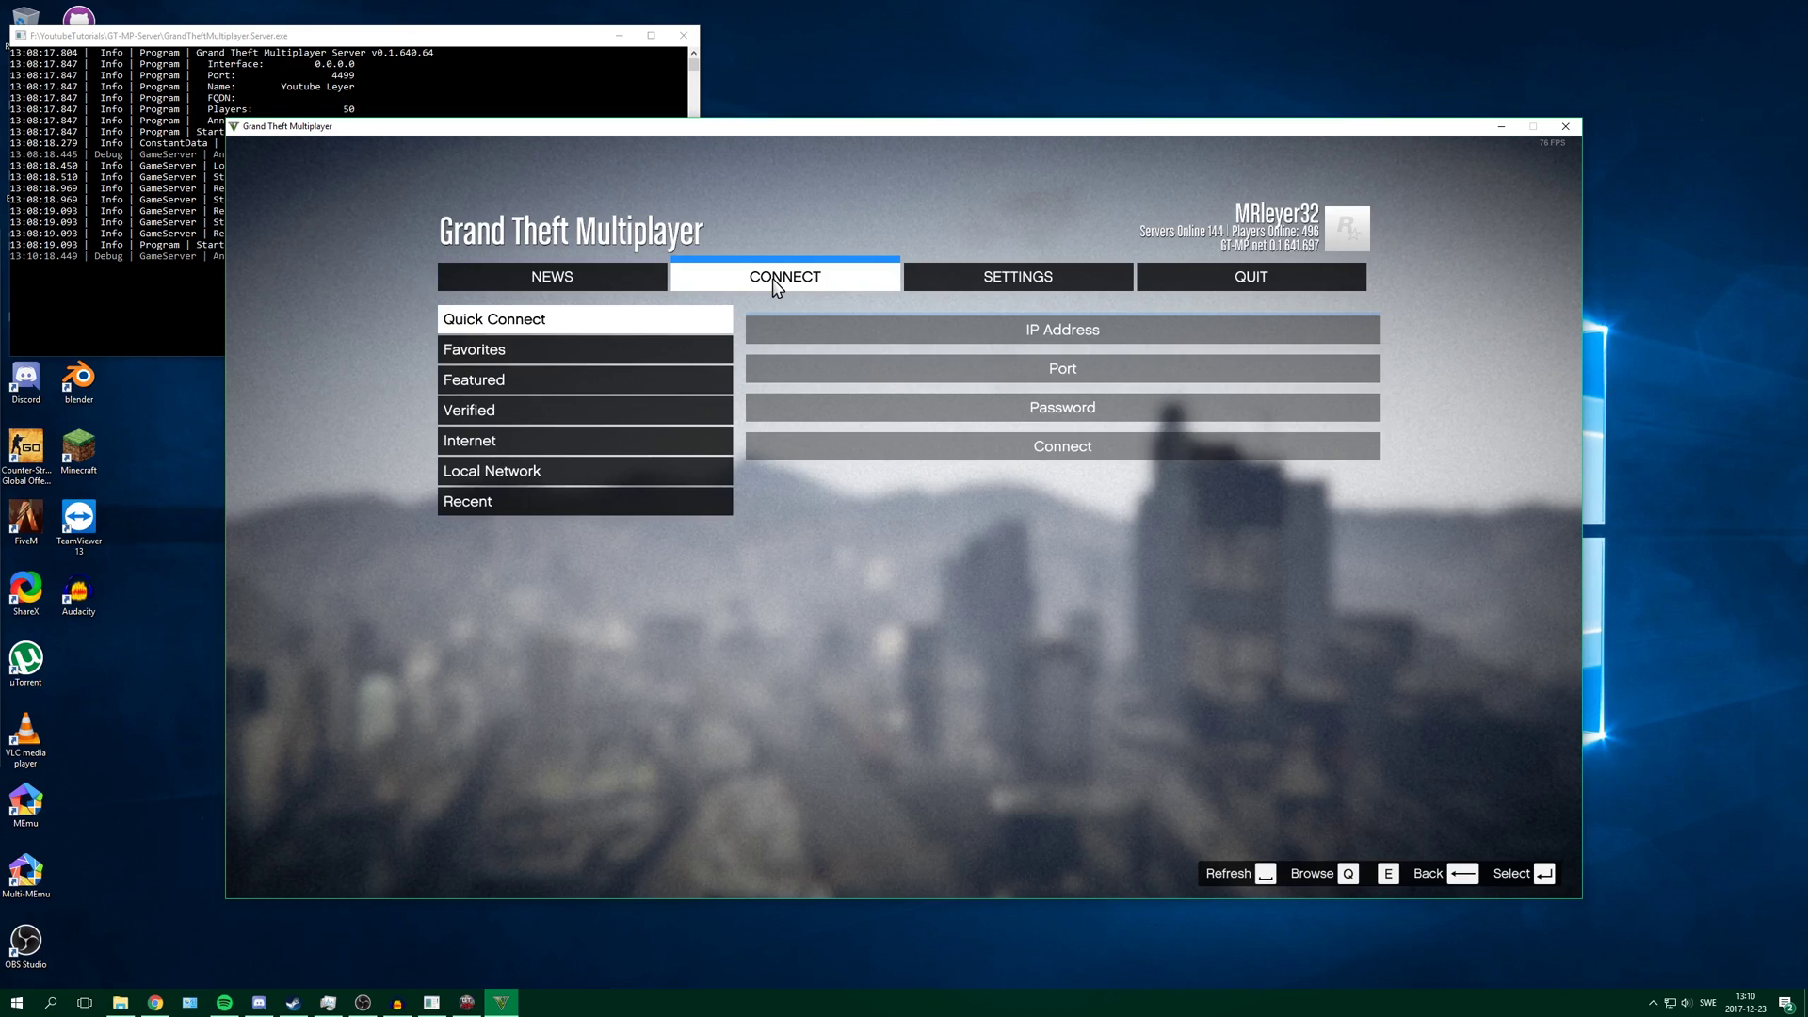
{"action": "left_click", "coordinate": [491, 461]}
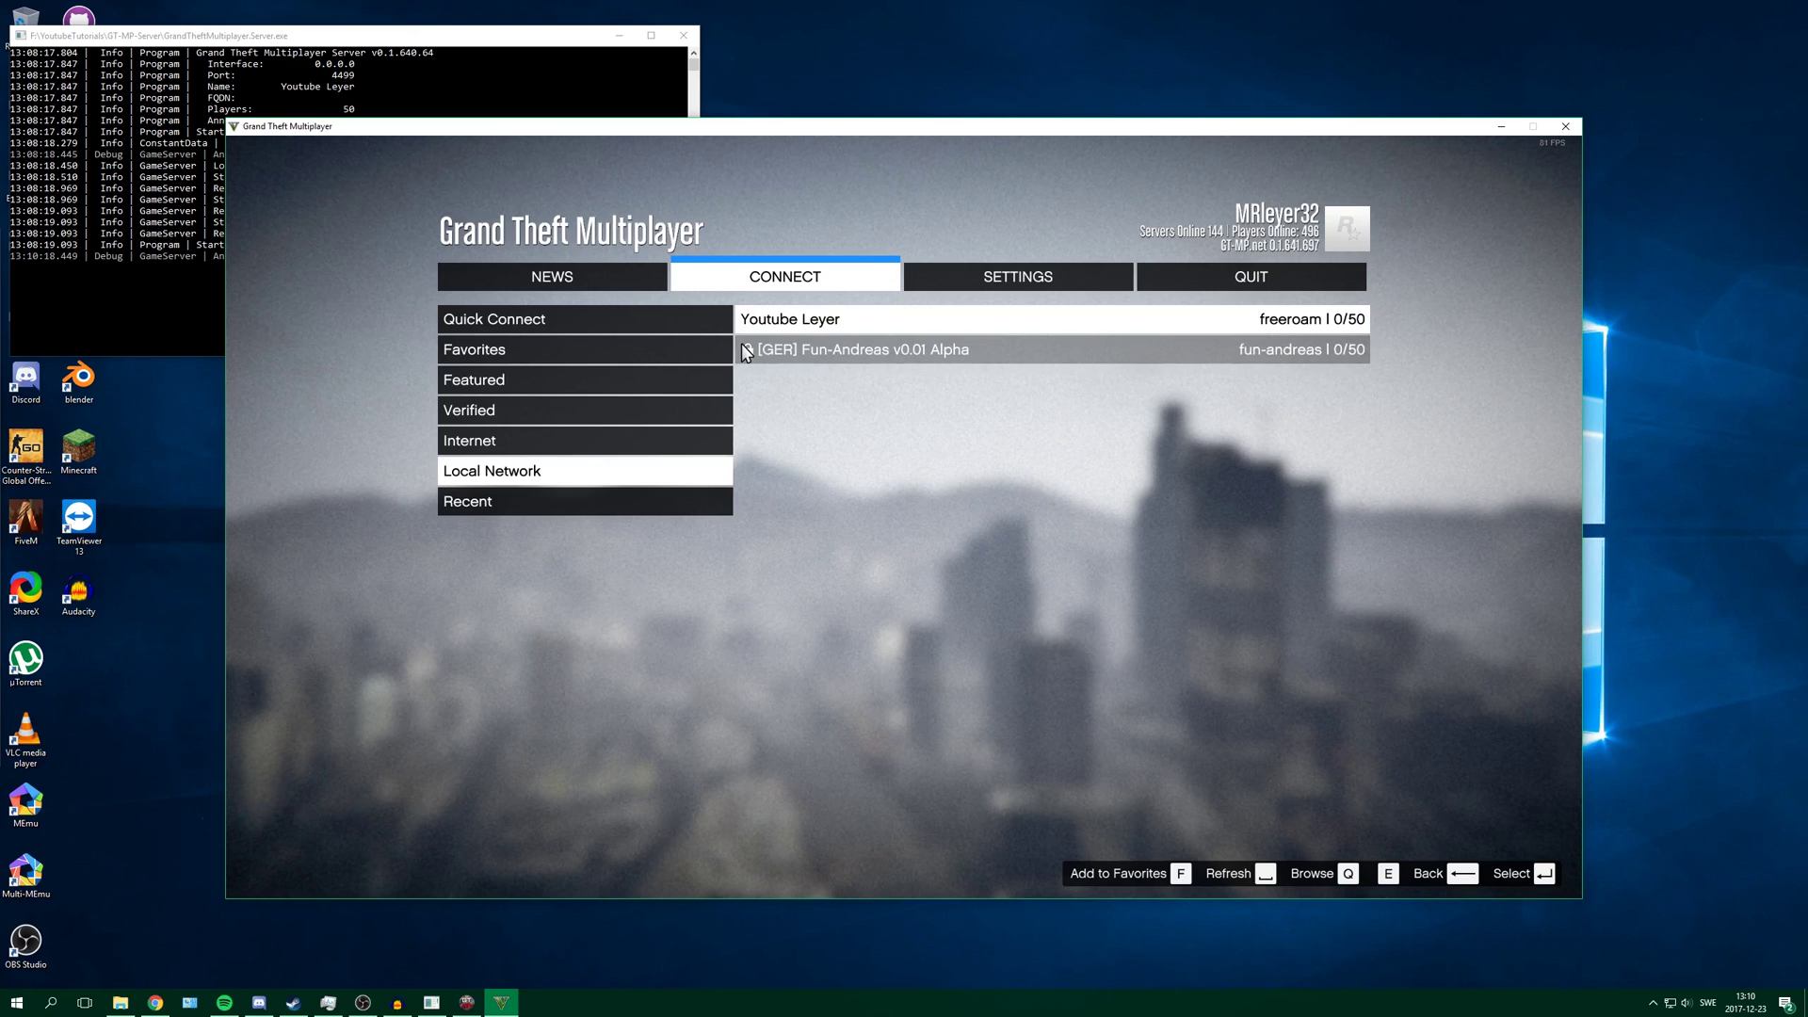
{"action": "left_click", "coordinate": [818, 322]}
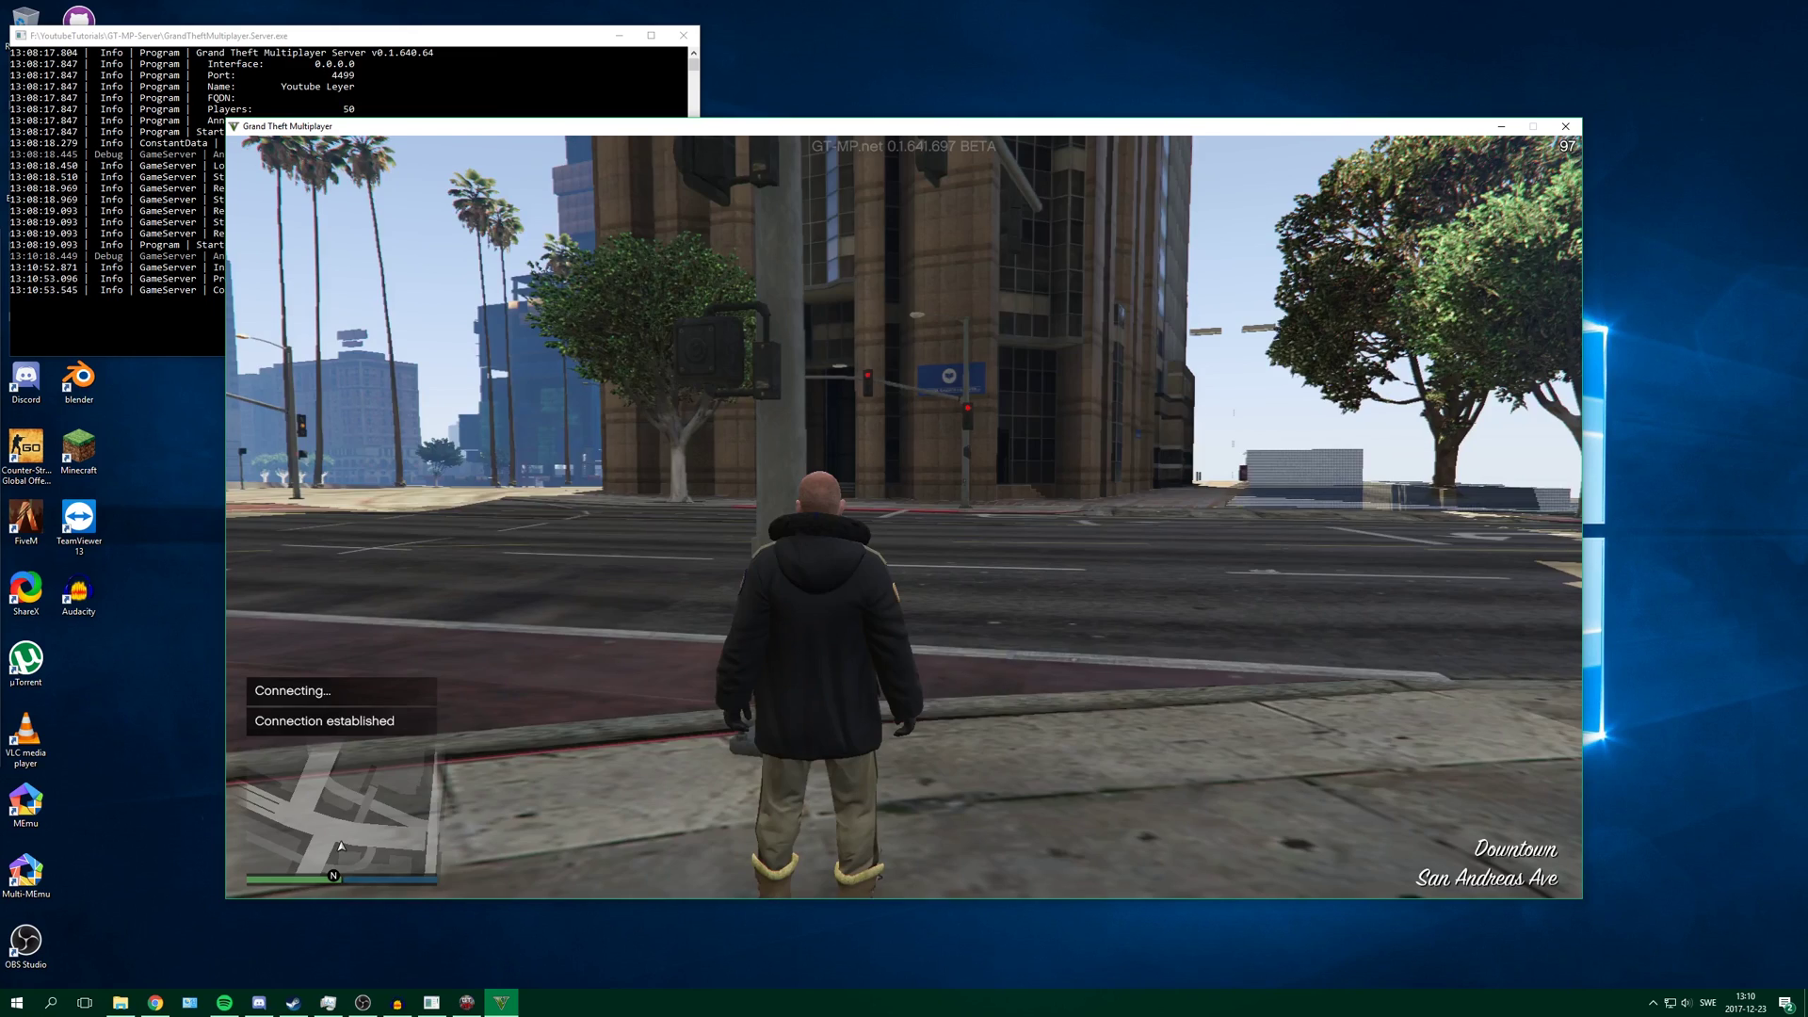
- Pause the game and examine the player's connection entries and IP address in the server console
{"action": "key", "text": "Escape"}
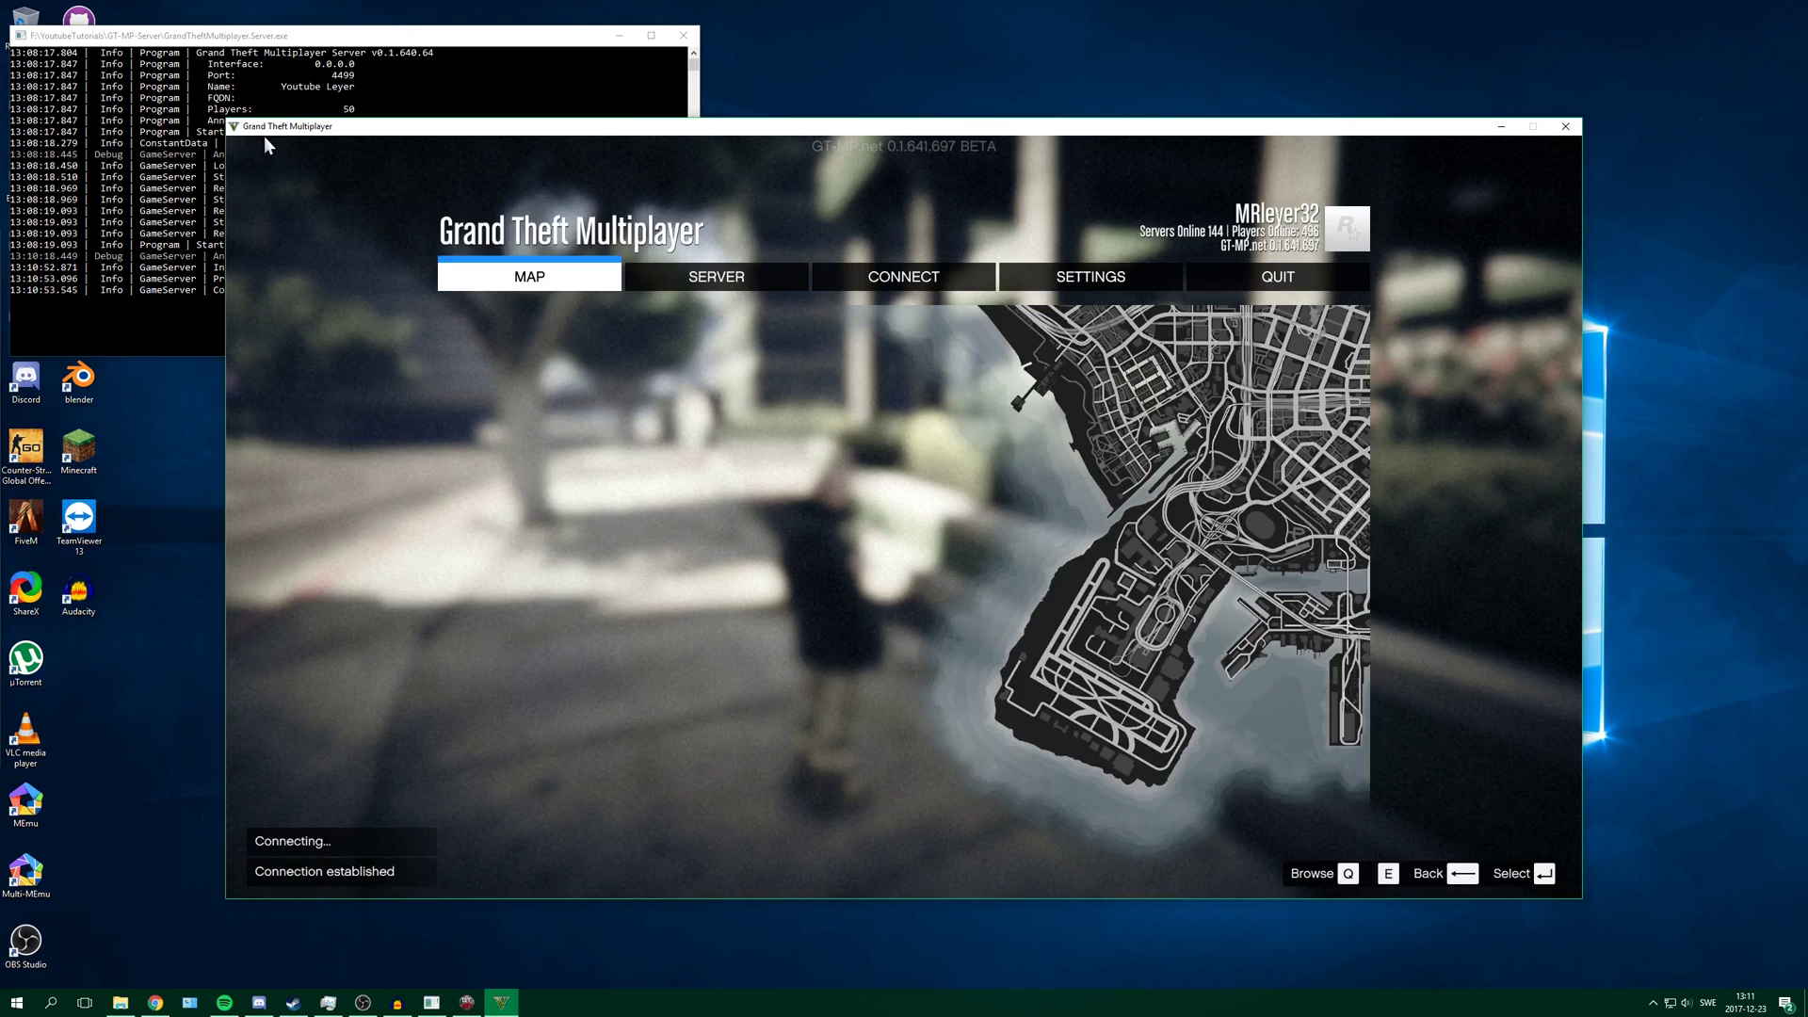
{"action": "left_click_drag", "start_coordinate": [264, 34], "coordinate": [579, 178]}
{"action": "left_click", "coordinate": [496, 363]}
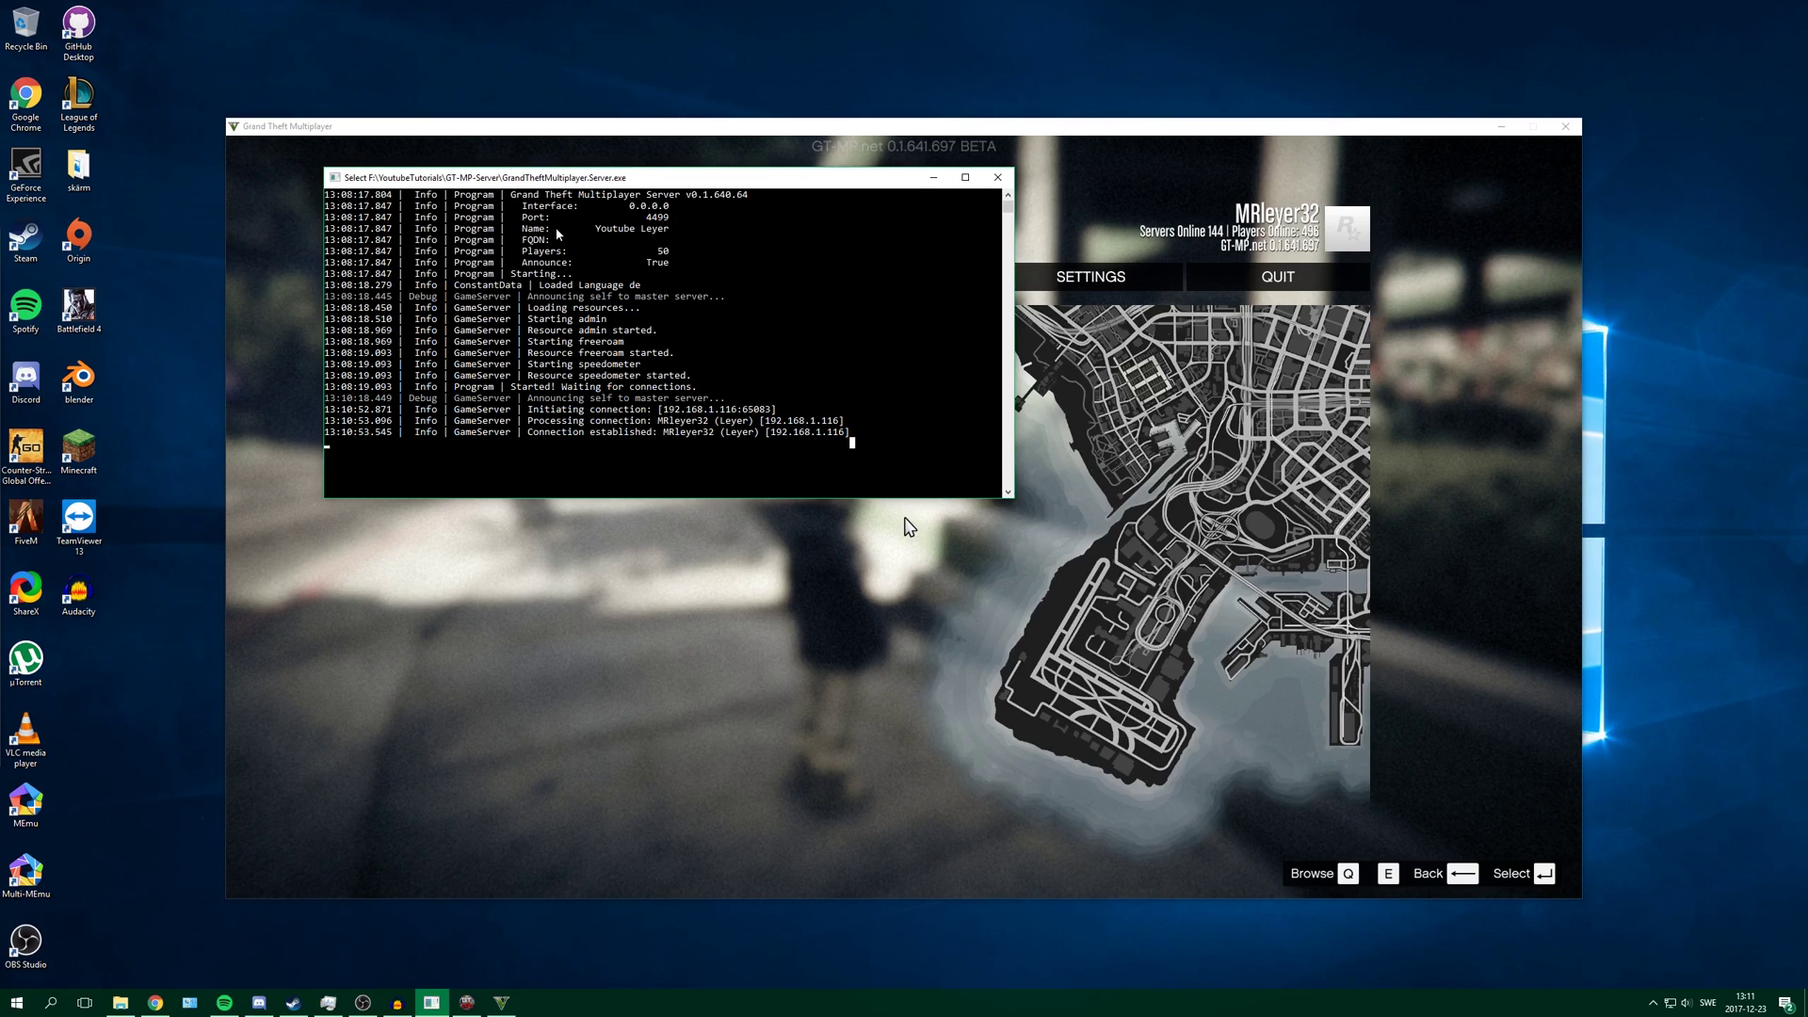
{"action": "left_click_drag", "start_coordinate": [585, 289], "coordinate": [631, 290]}
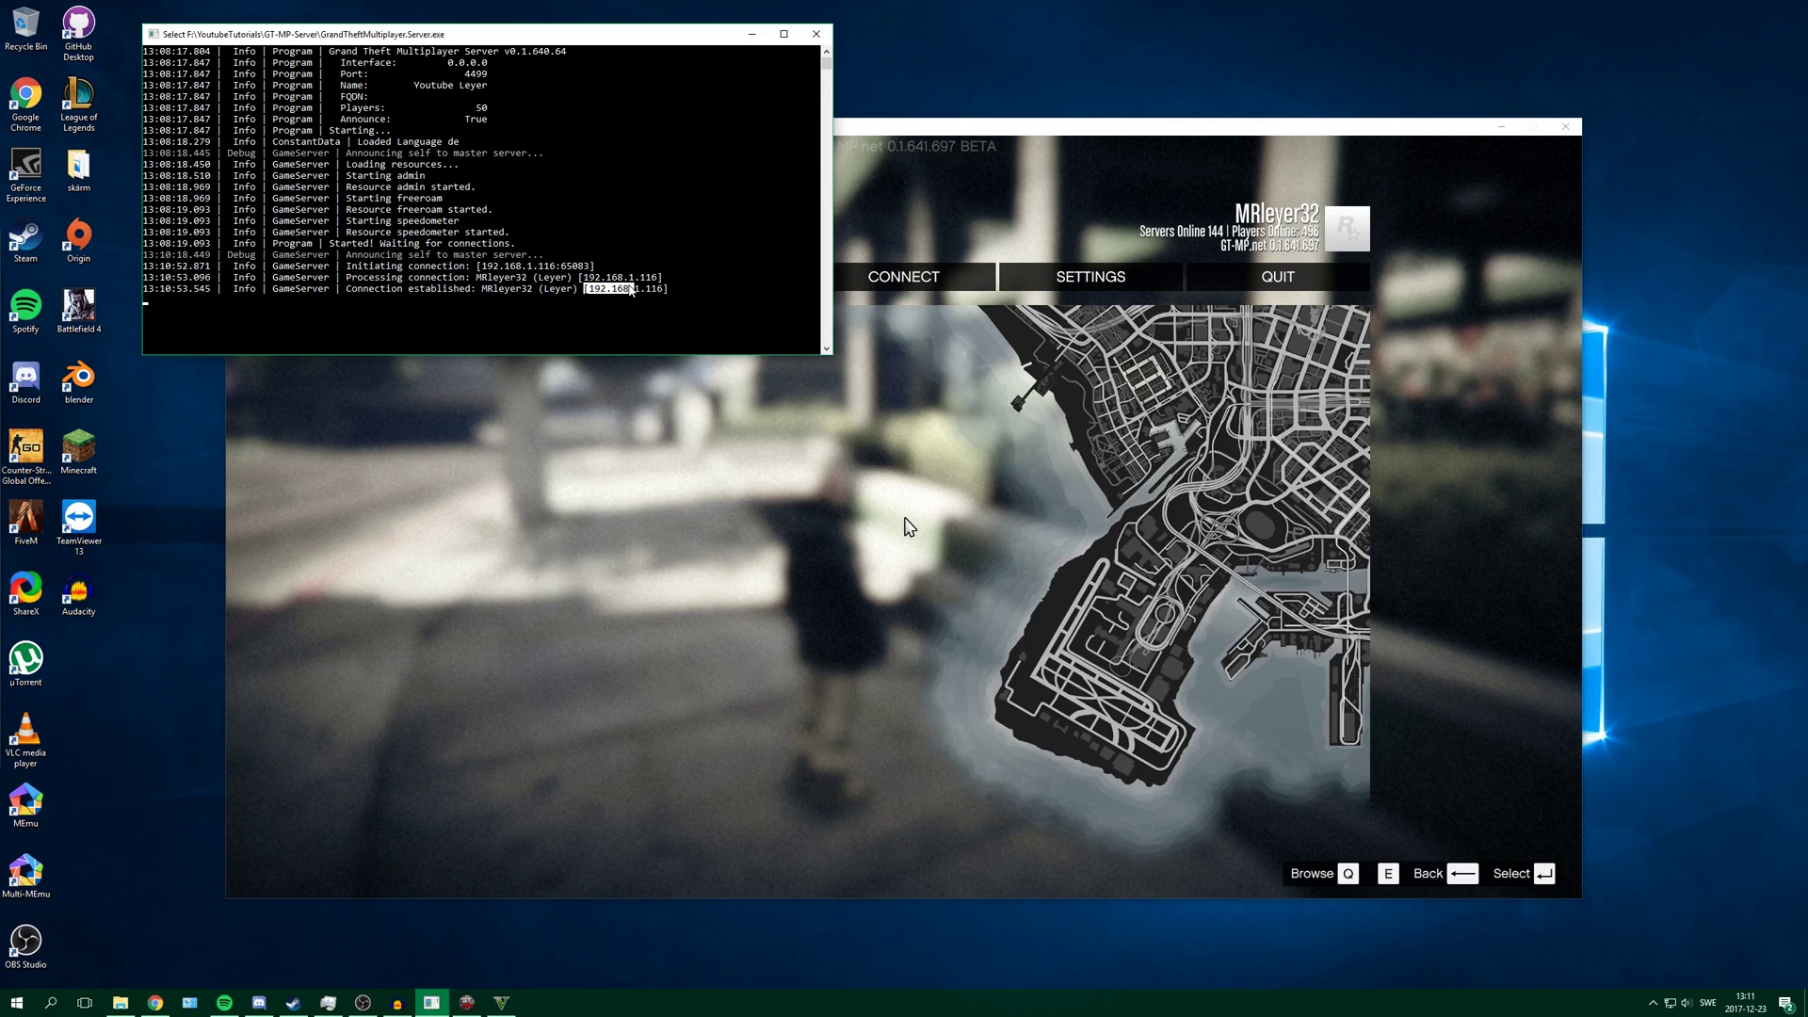
{"action": "left_click", "coordinate": [660, 289]}
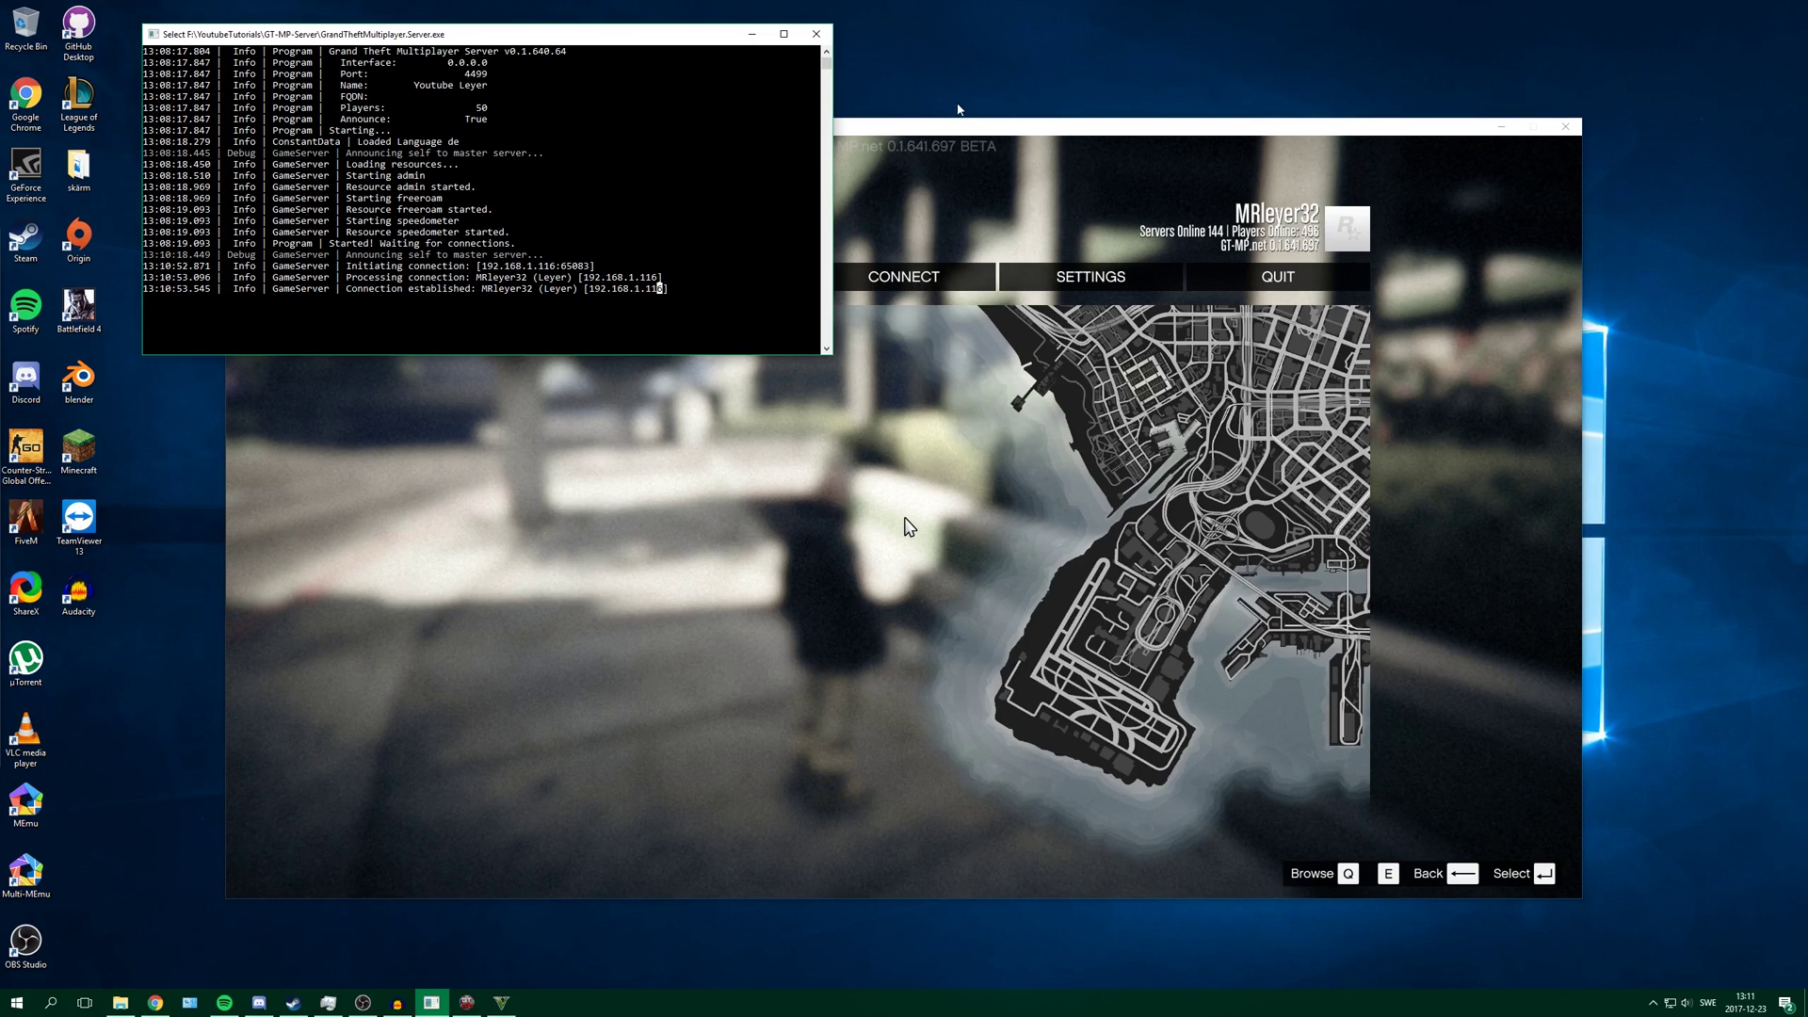